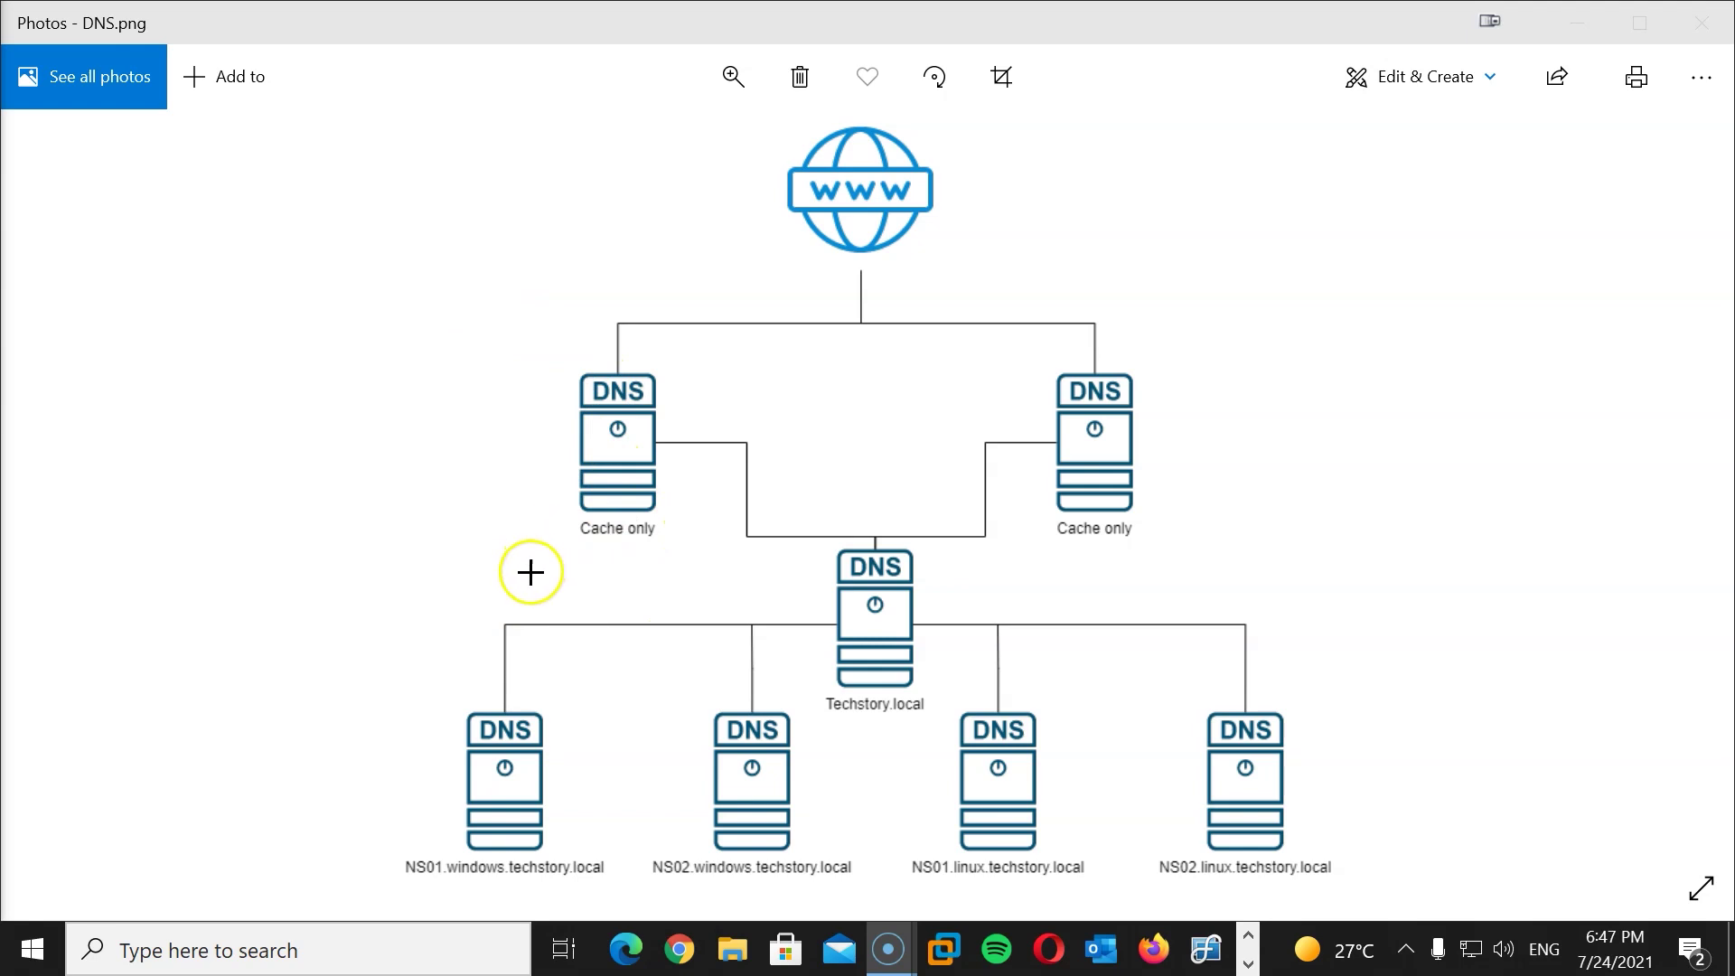
- Draw arrows on the DNS diagram pointing to the Windows and Linux name servers, Techstory.local, both cache-only servers and the WWW globe
mouse_move(235, 412)
mouse_down()
mouse_move(511, 648)
mouse_move(623, 718)
mouse_up()
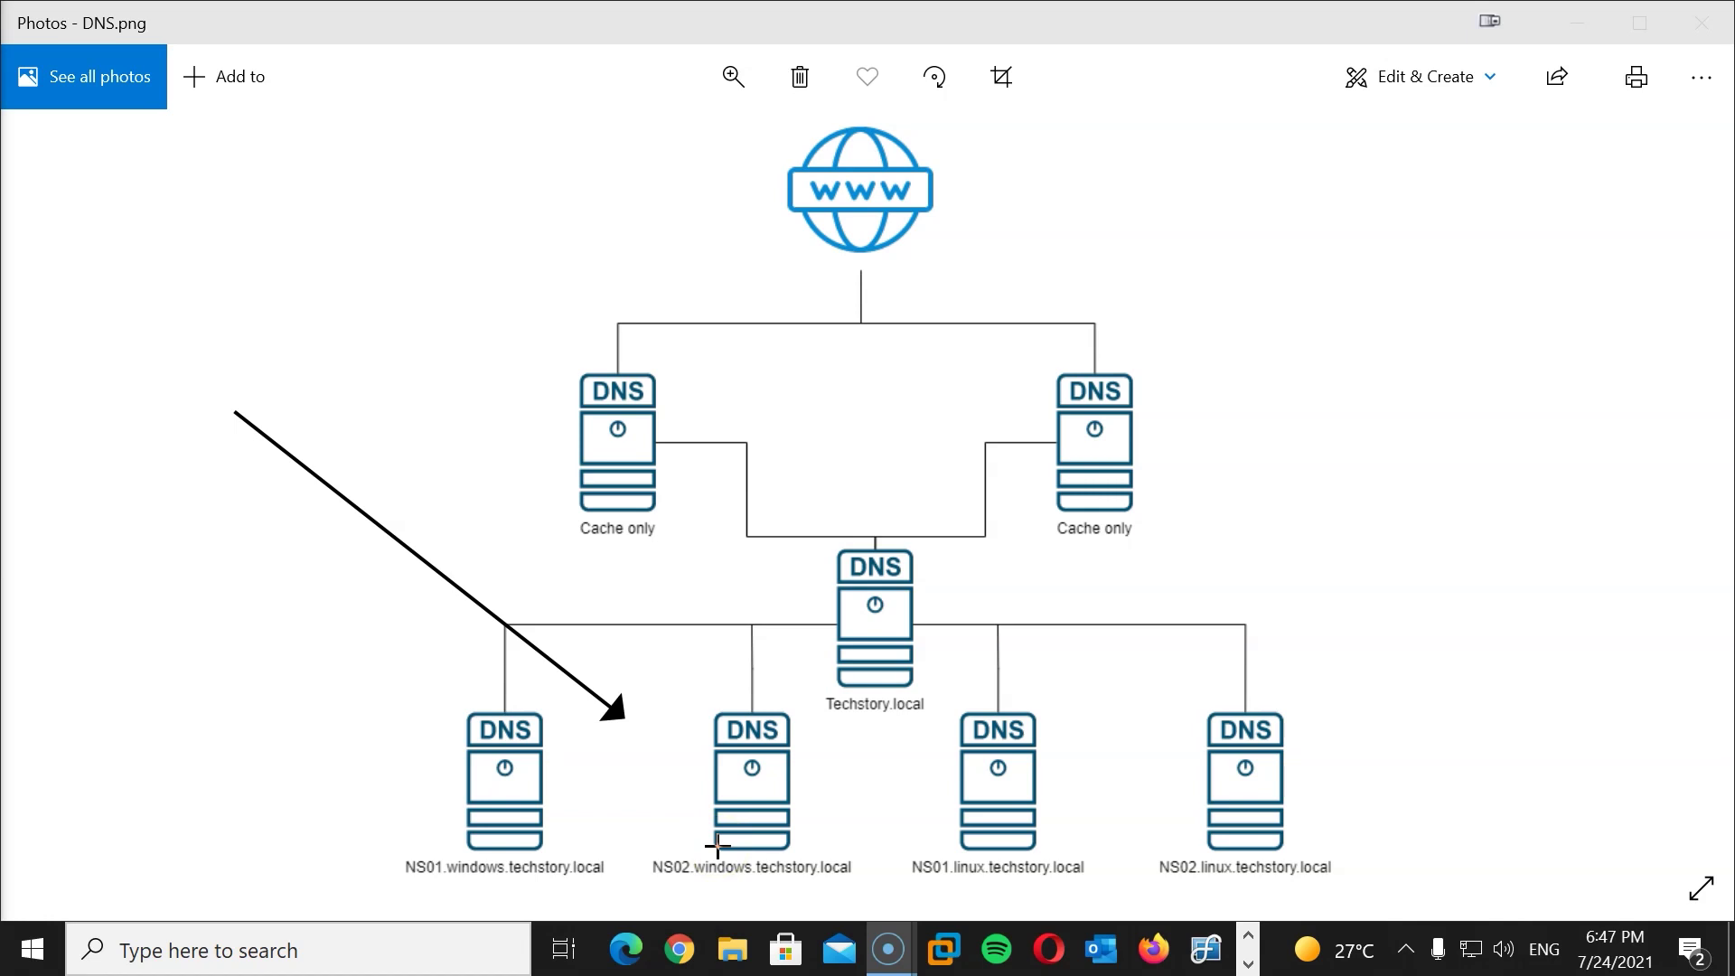
drag(1328, 546, 1158, 705)
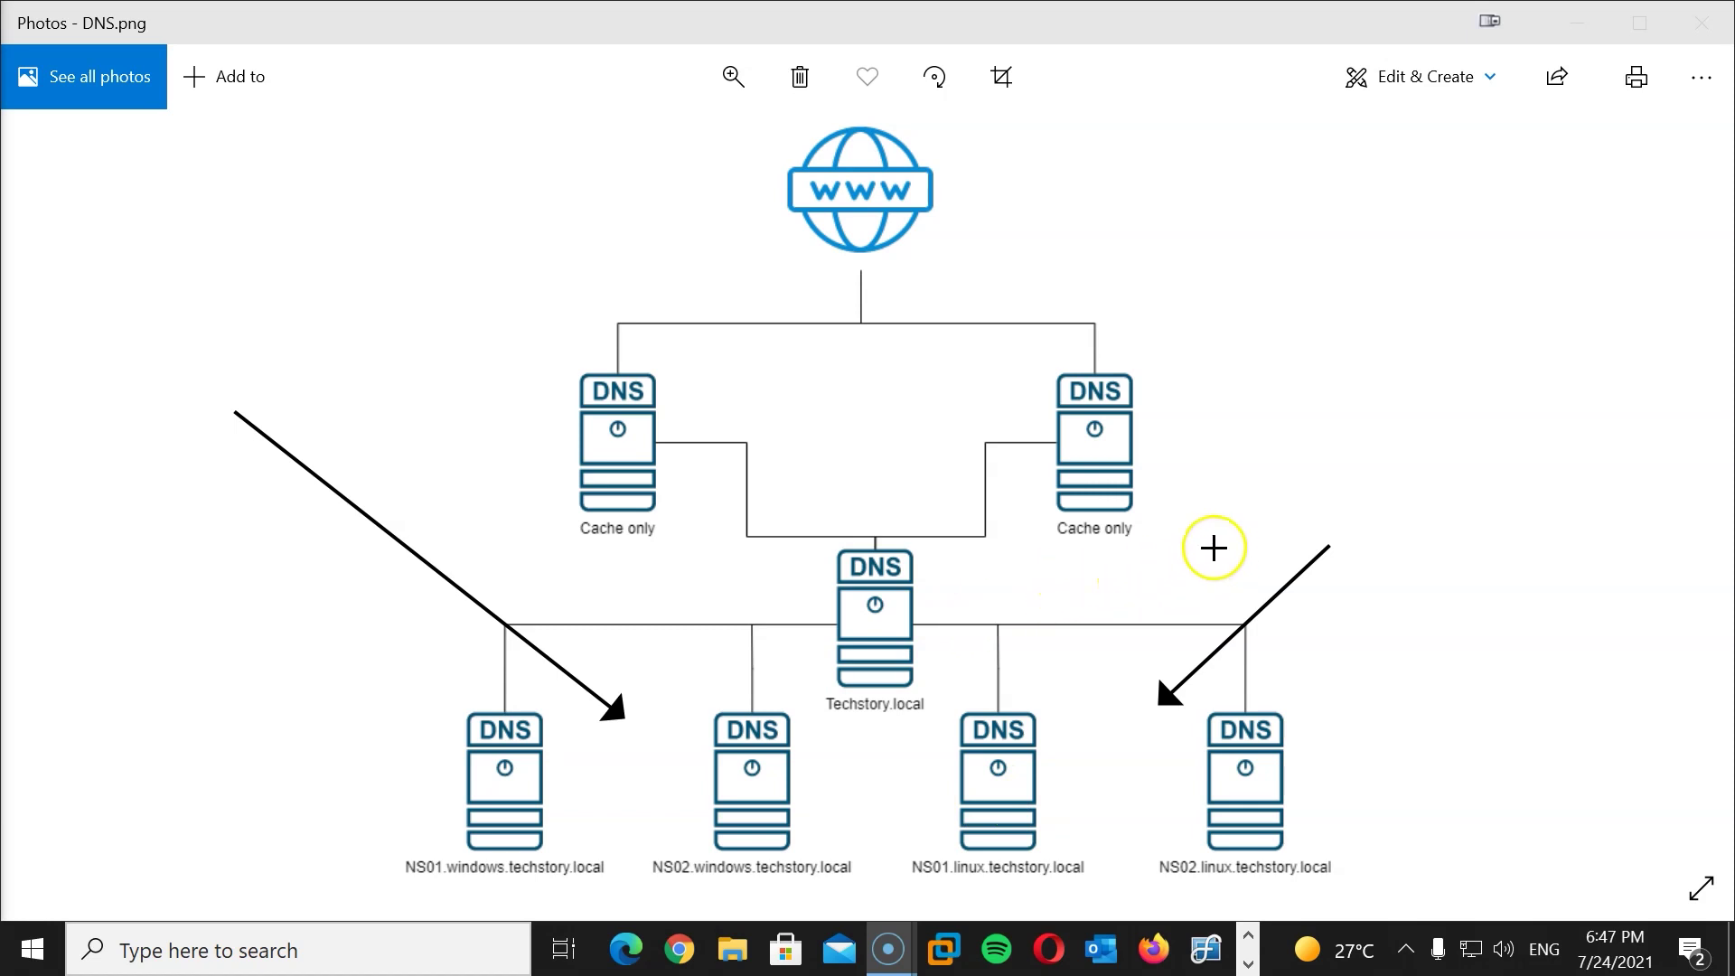
drag(1215, 546, 935, 587)
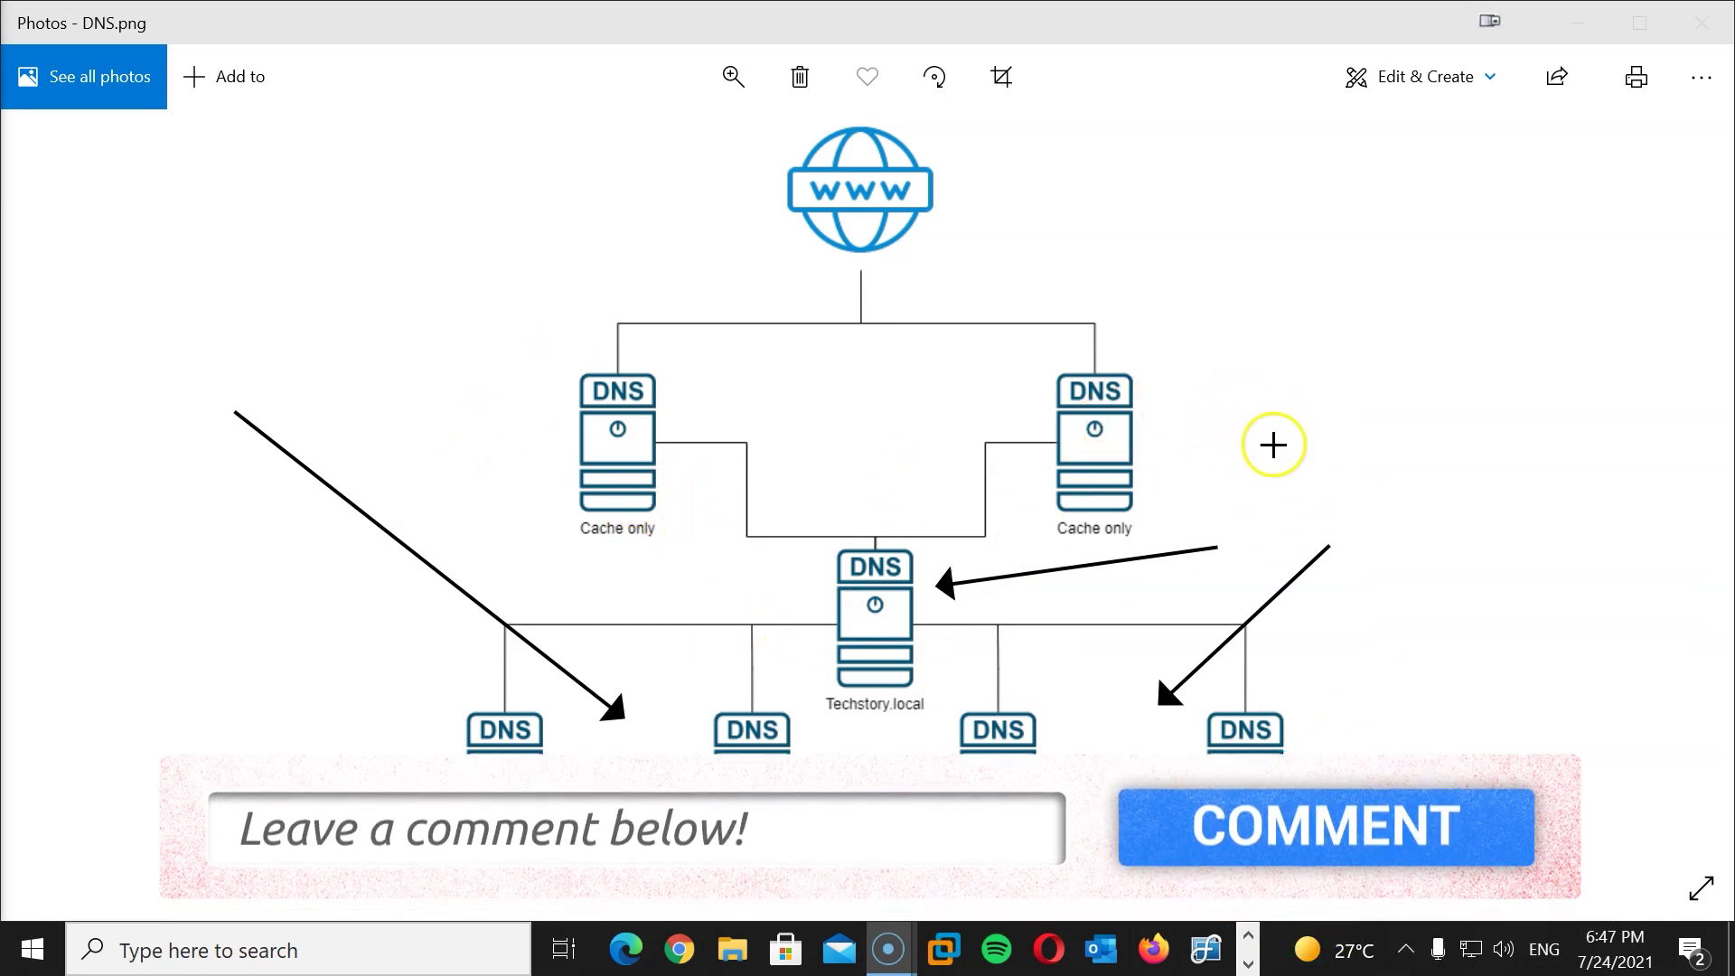
drag(1358, 277, 1163, 395)
drag(409, 291, 560, 378)
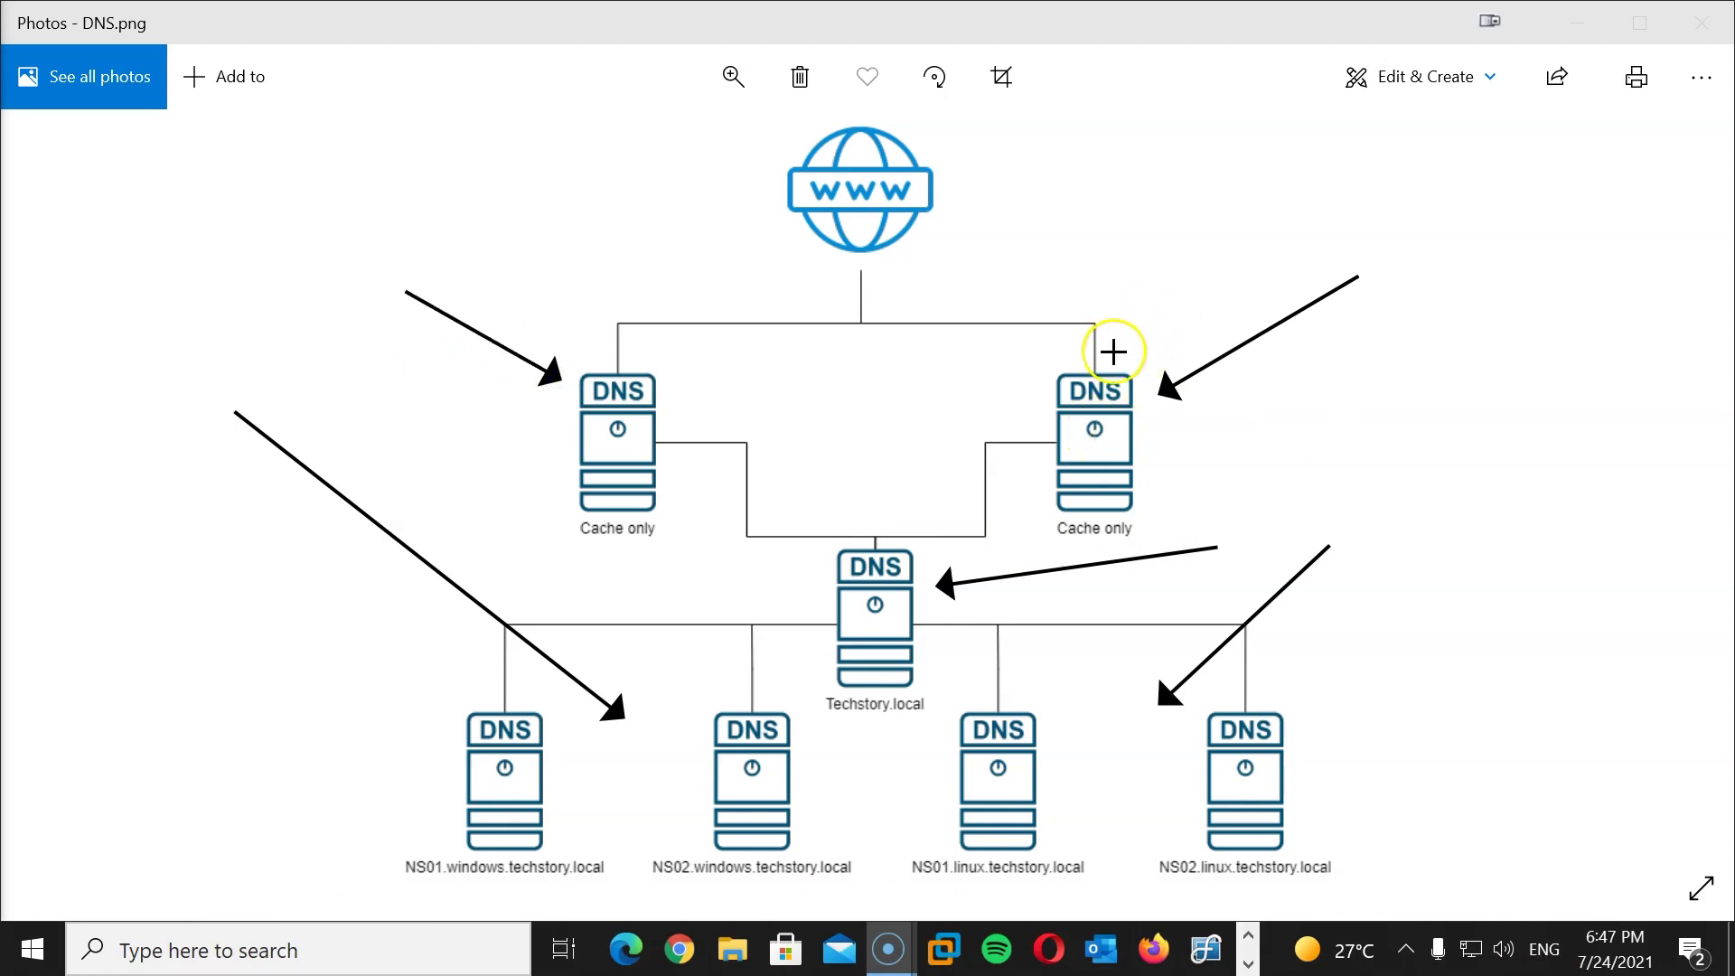
drag(1106, 345, 930, 226)
drag(586, 295, 772, 206)
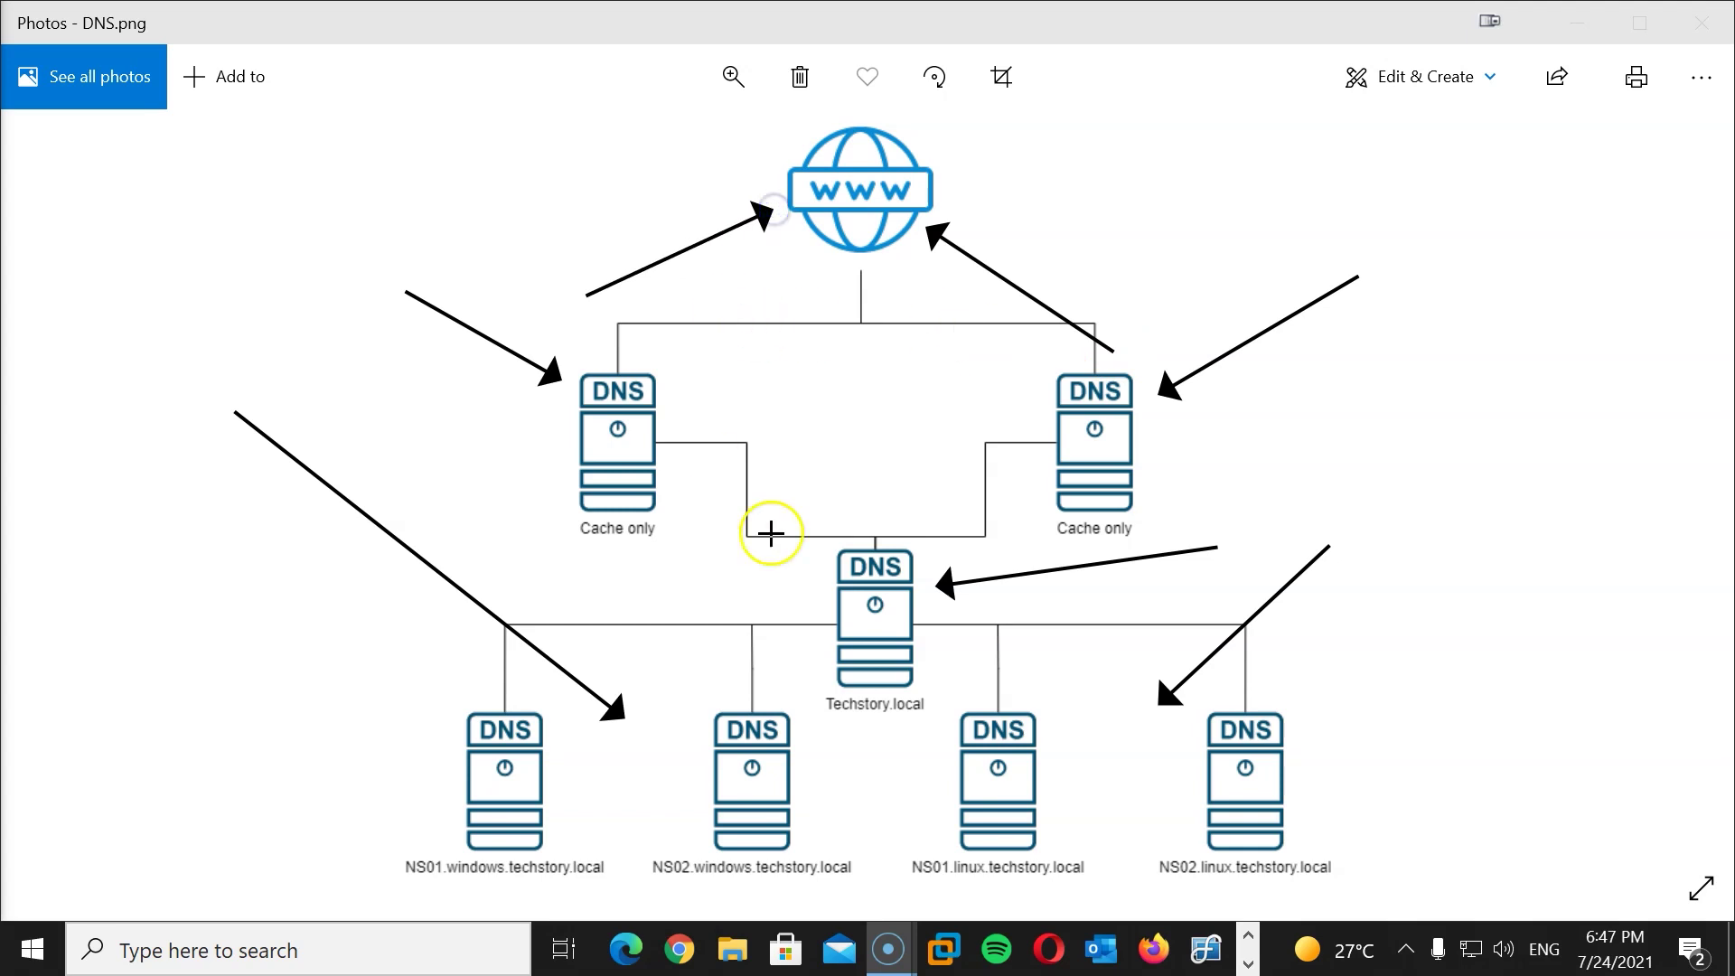
- Add arrows tracing the lookup path through Techstory.local and the two cache-only servers up to the WWW globe
drag(525, 580, 829, 588)
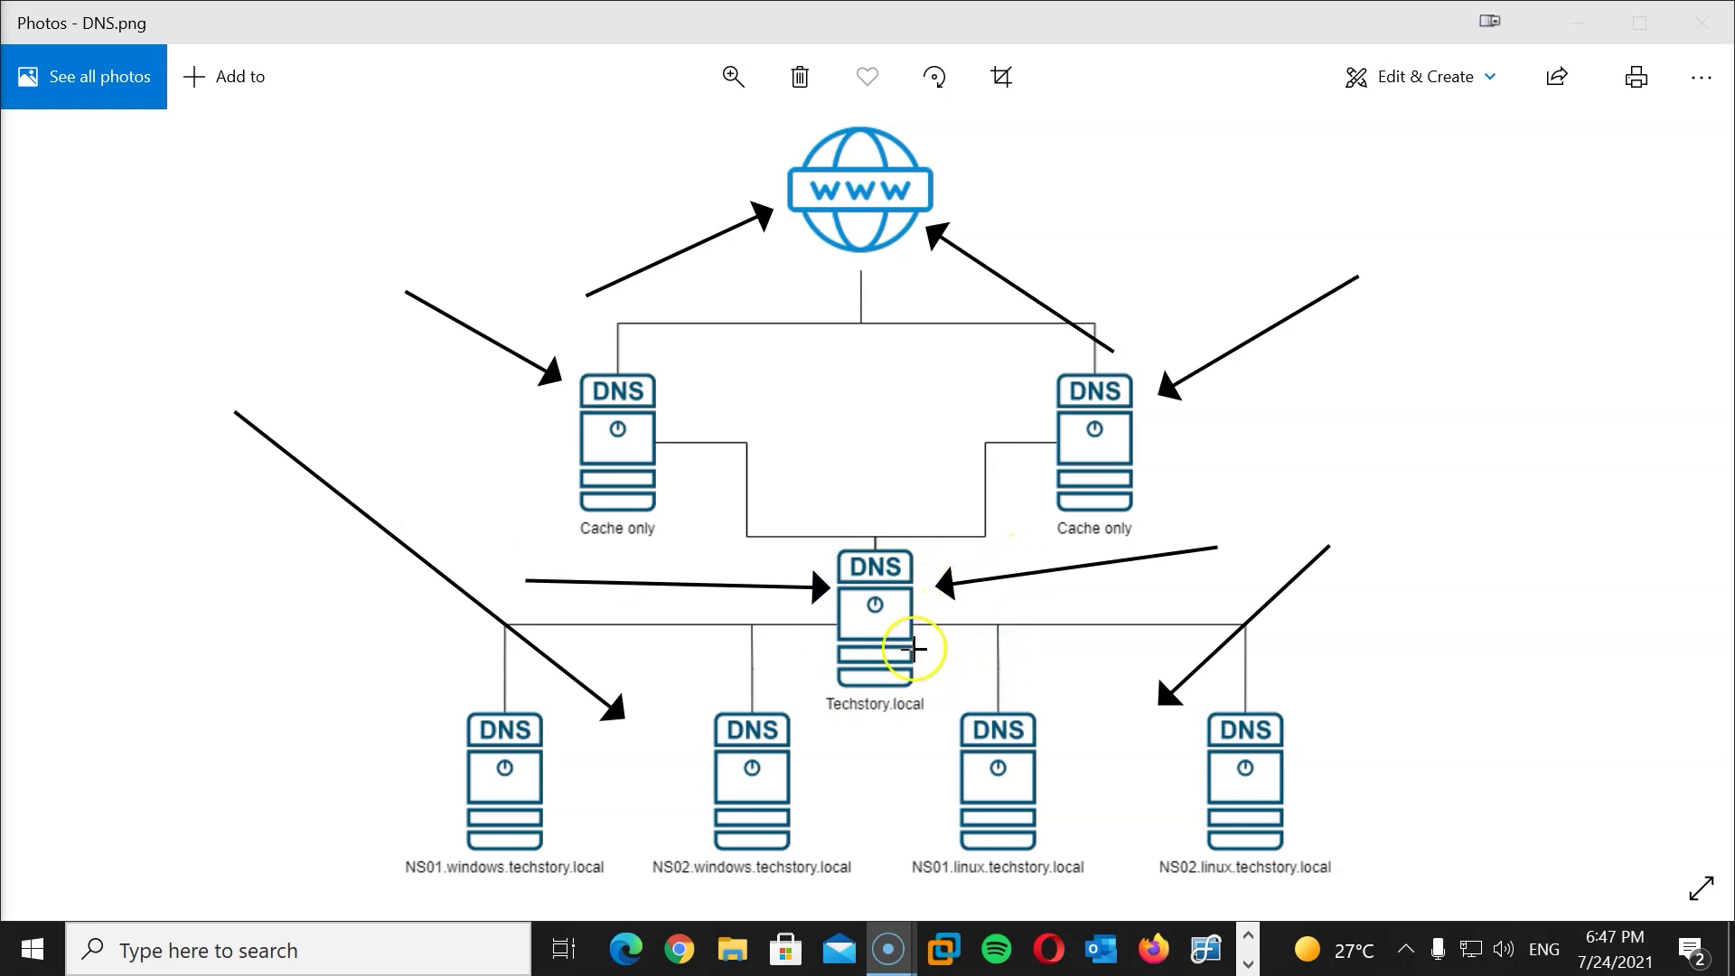
drag(1101, 596, 1101, 540)
drag(629, 586, 610, 555)
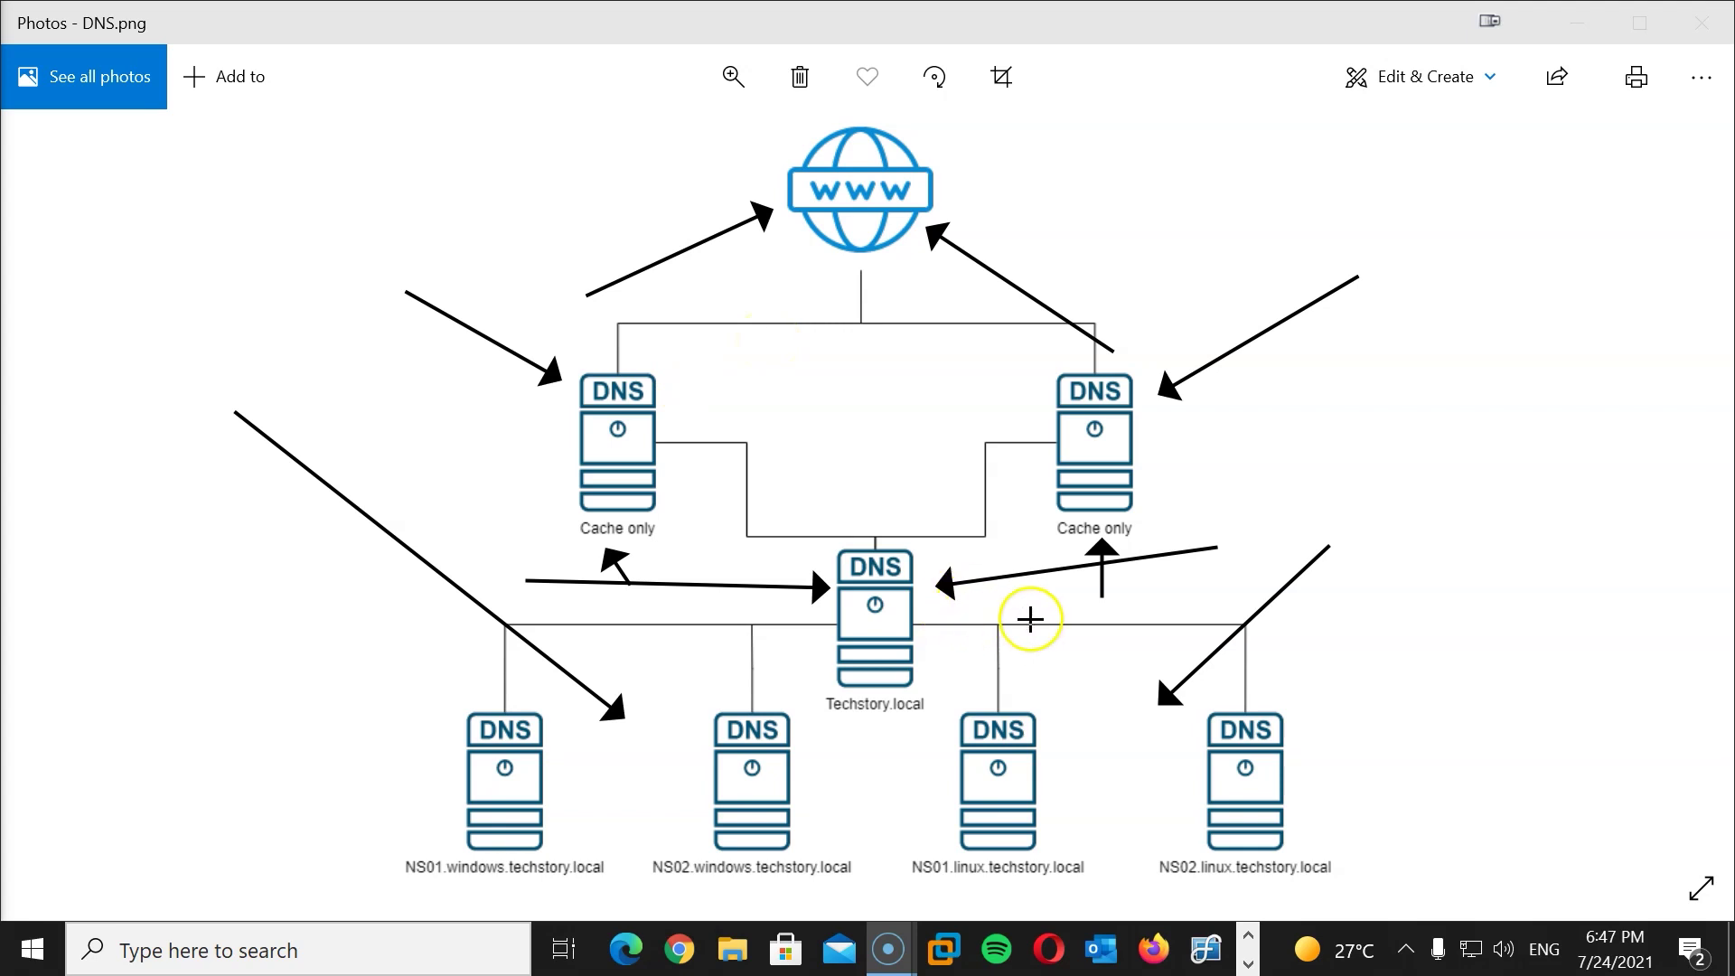
drag(1088, 619, 960, 610)
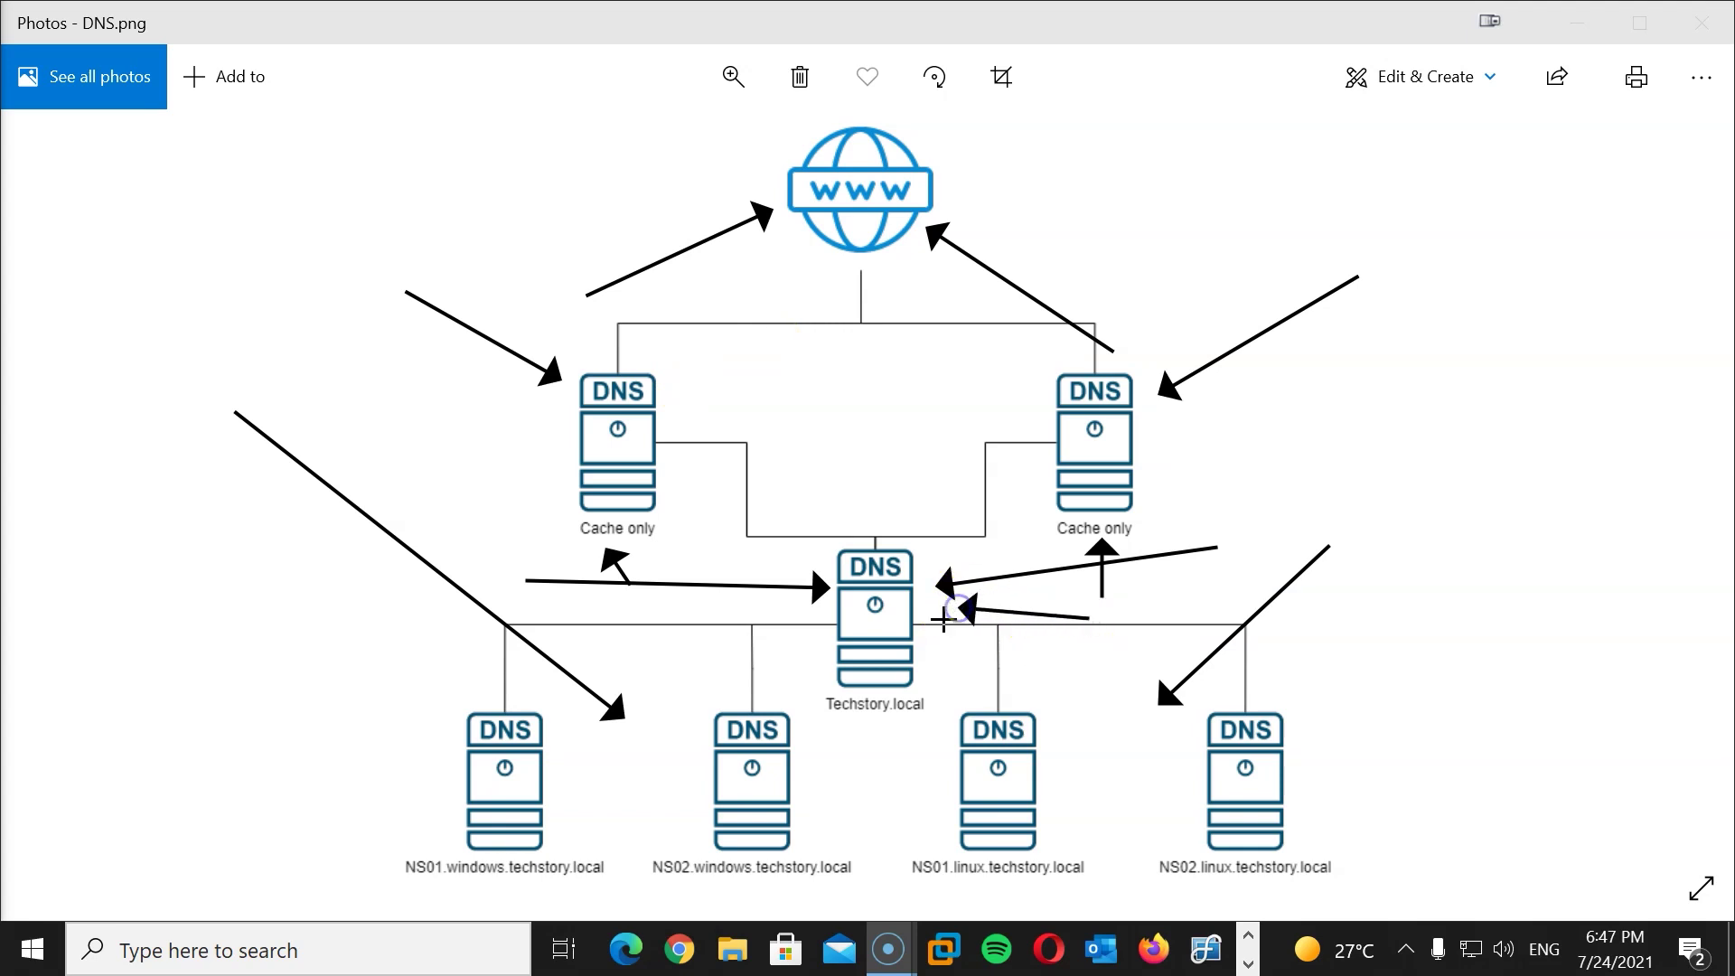
drag(944, 523, 912, 251)
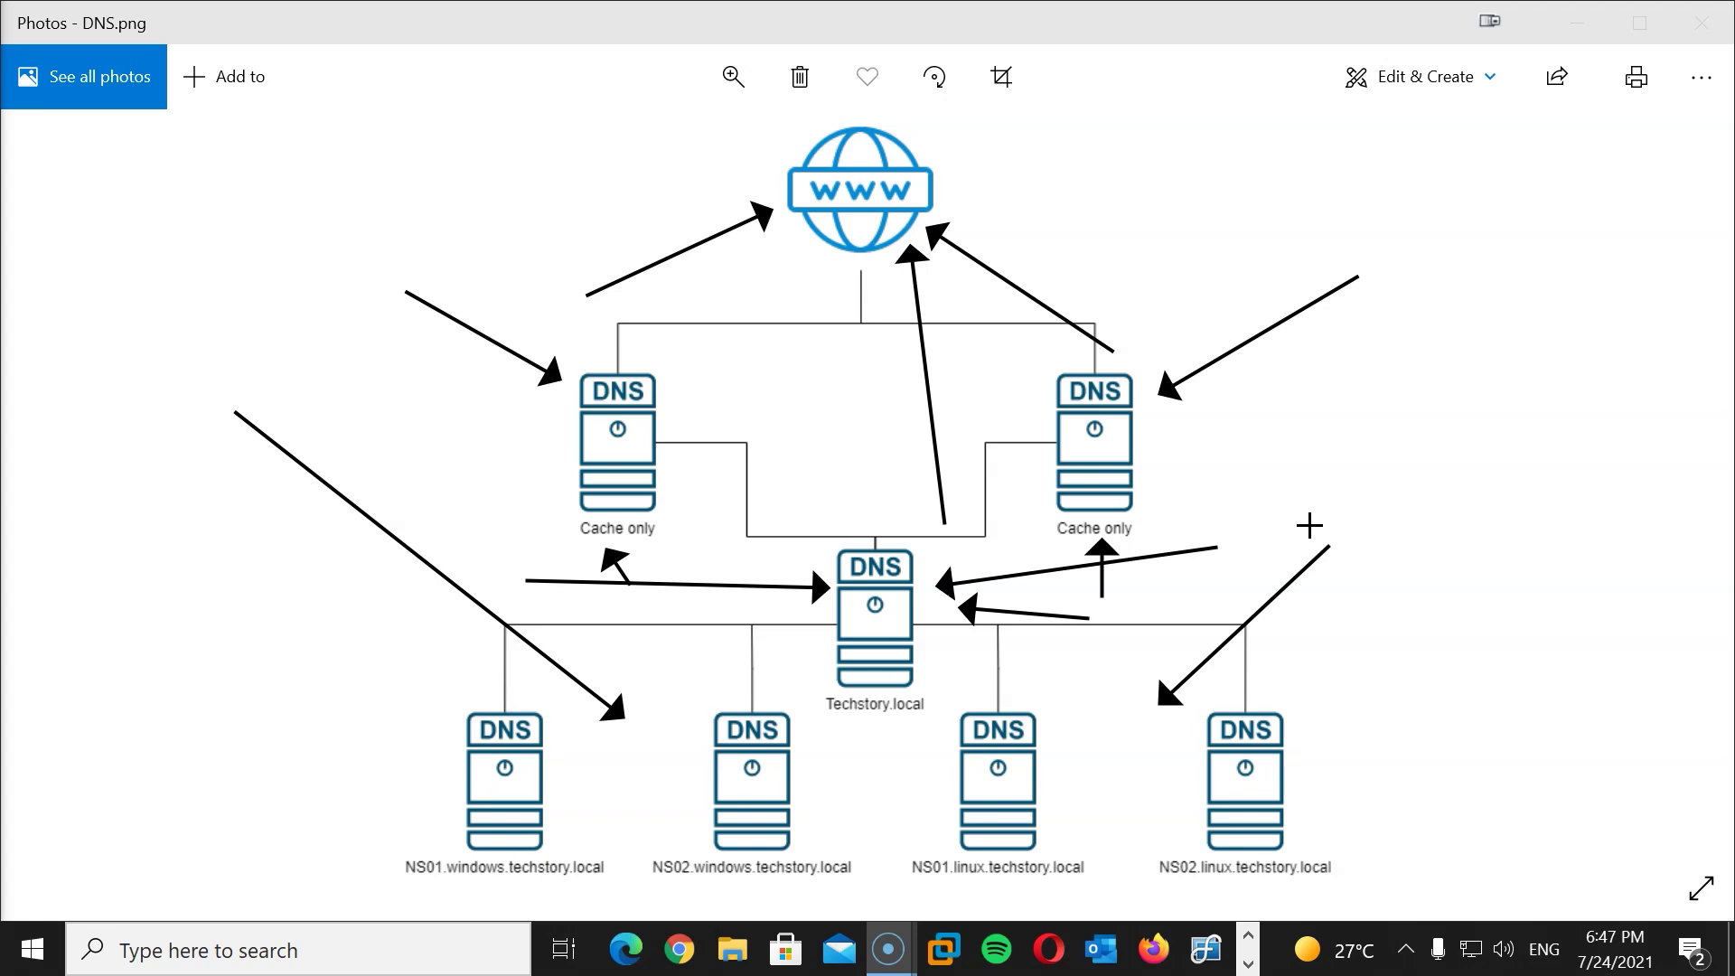
click(348, 363)
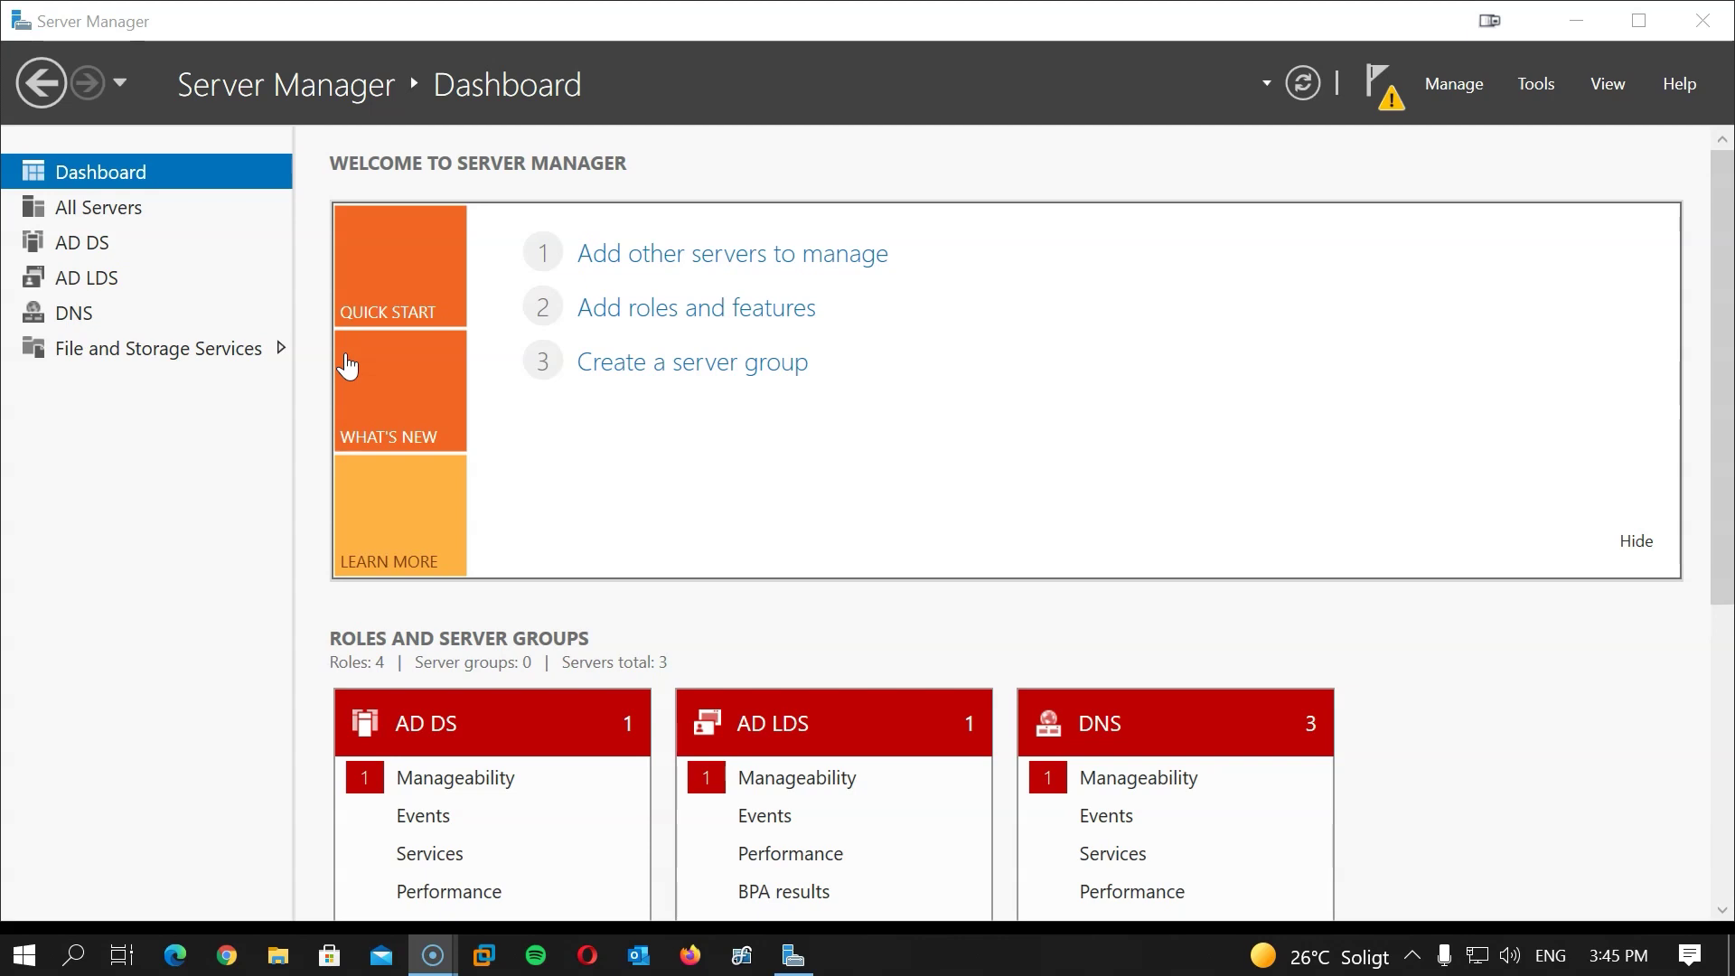
click(349, 363)
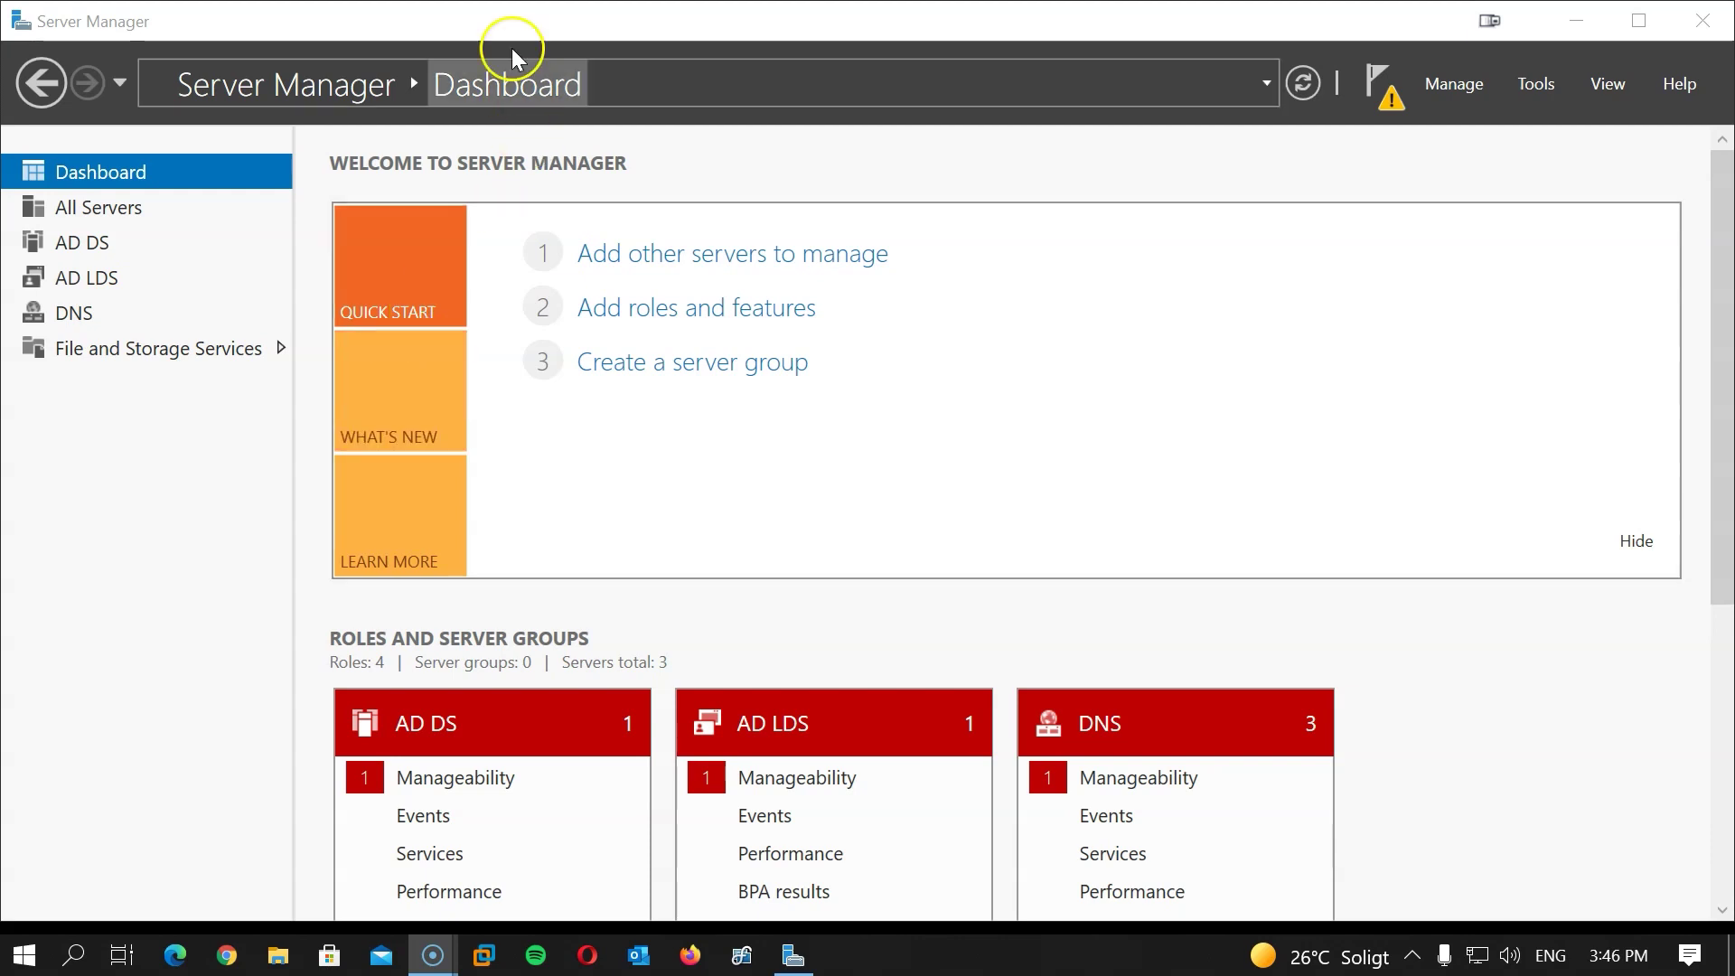
- Launch the DNS management console from Server Manager
click(565, 28)
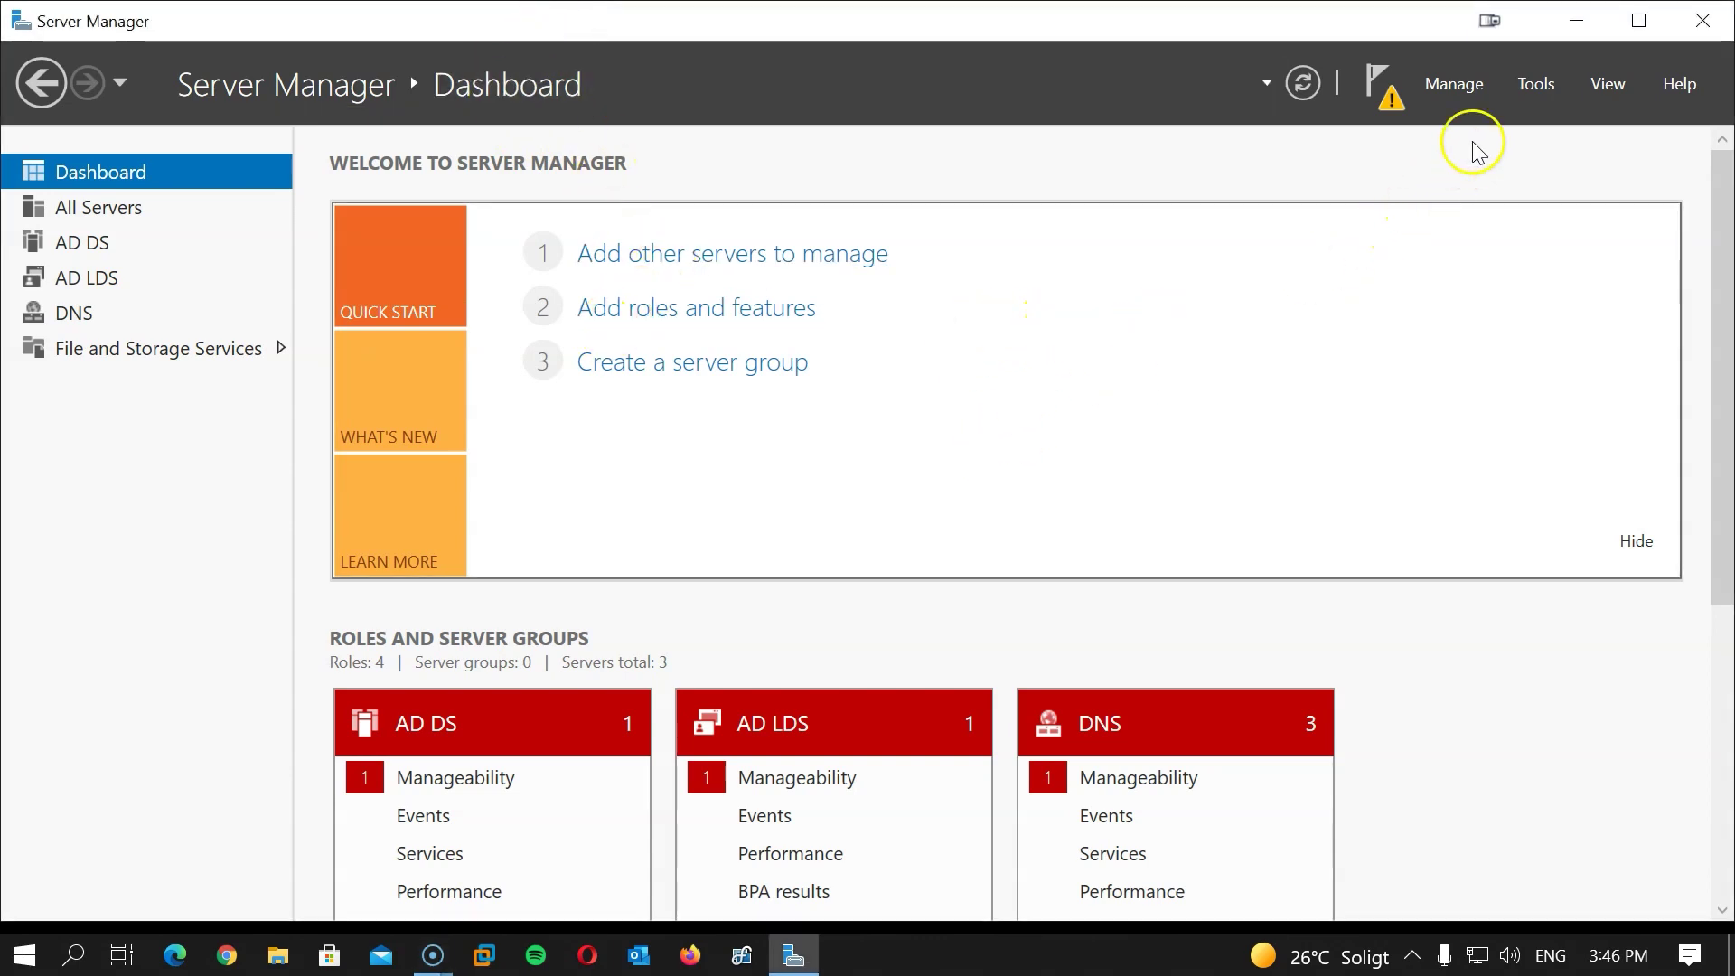
click(1535, 84)
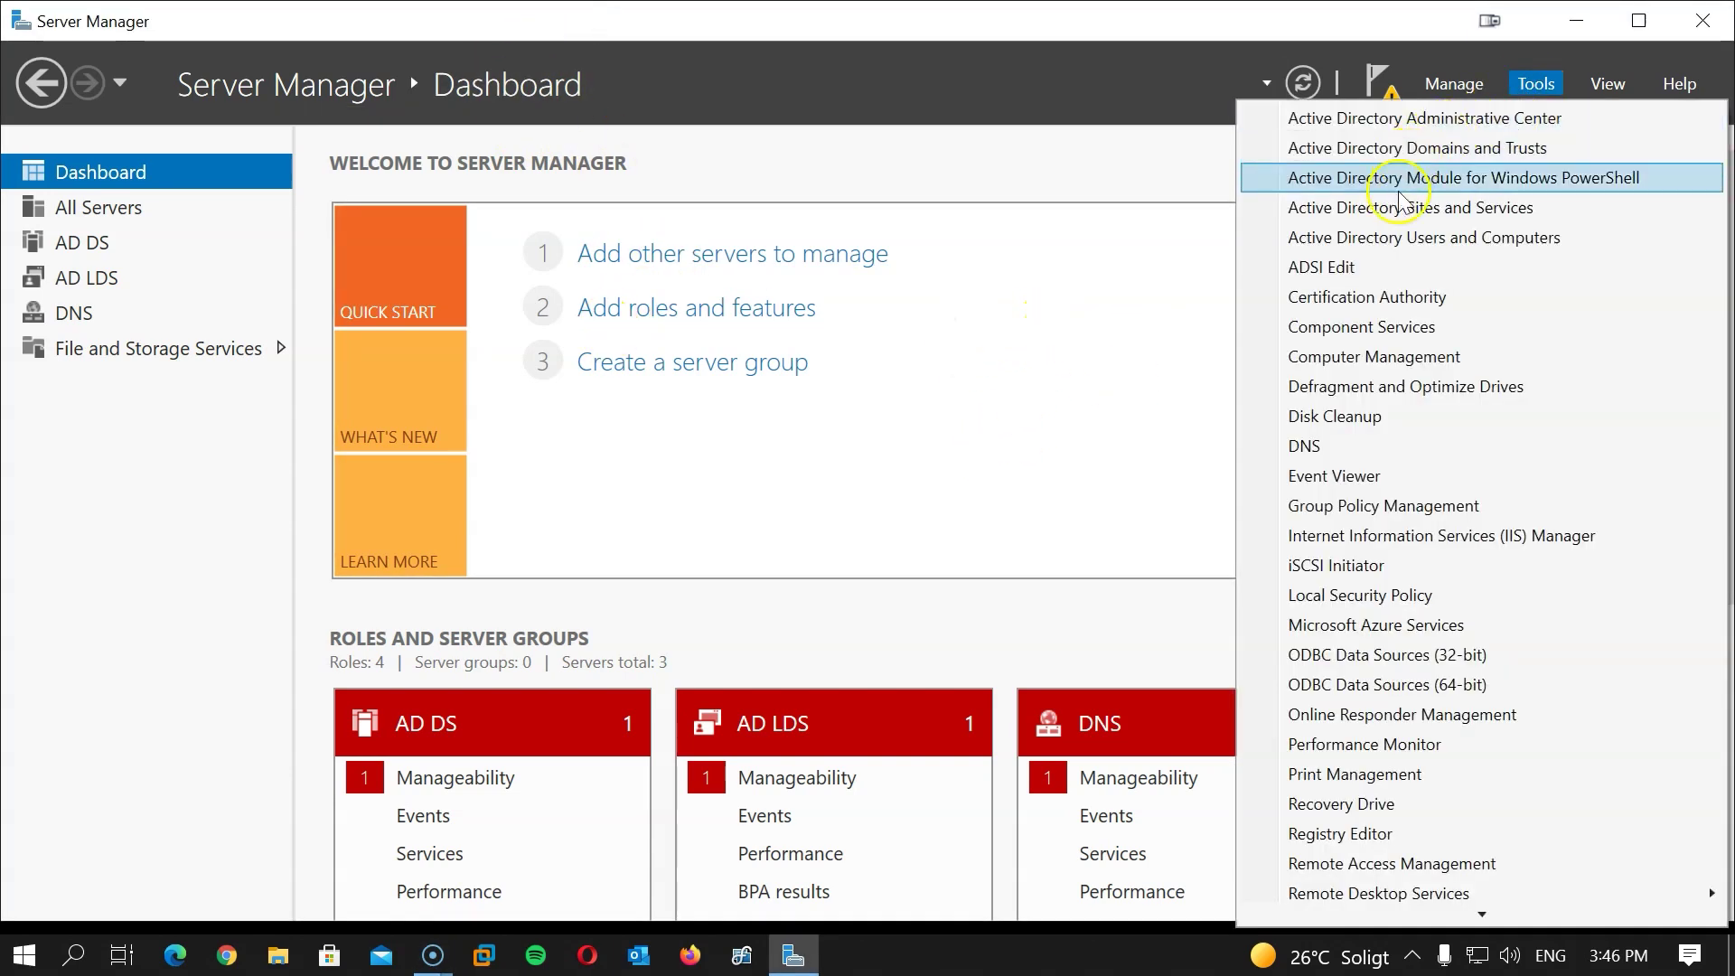
click(1346, 451)
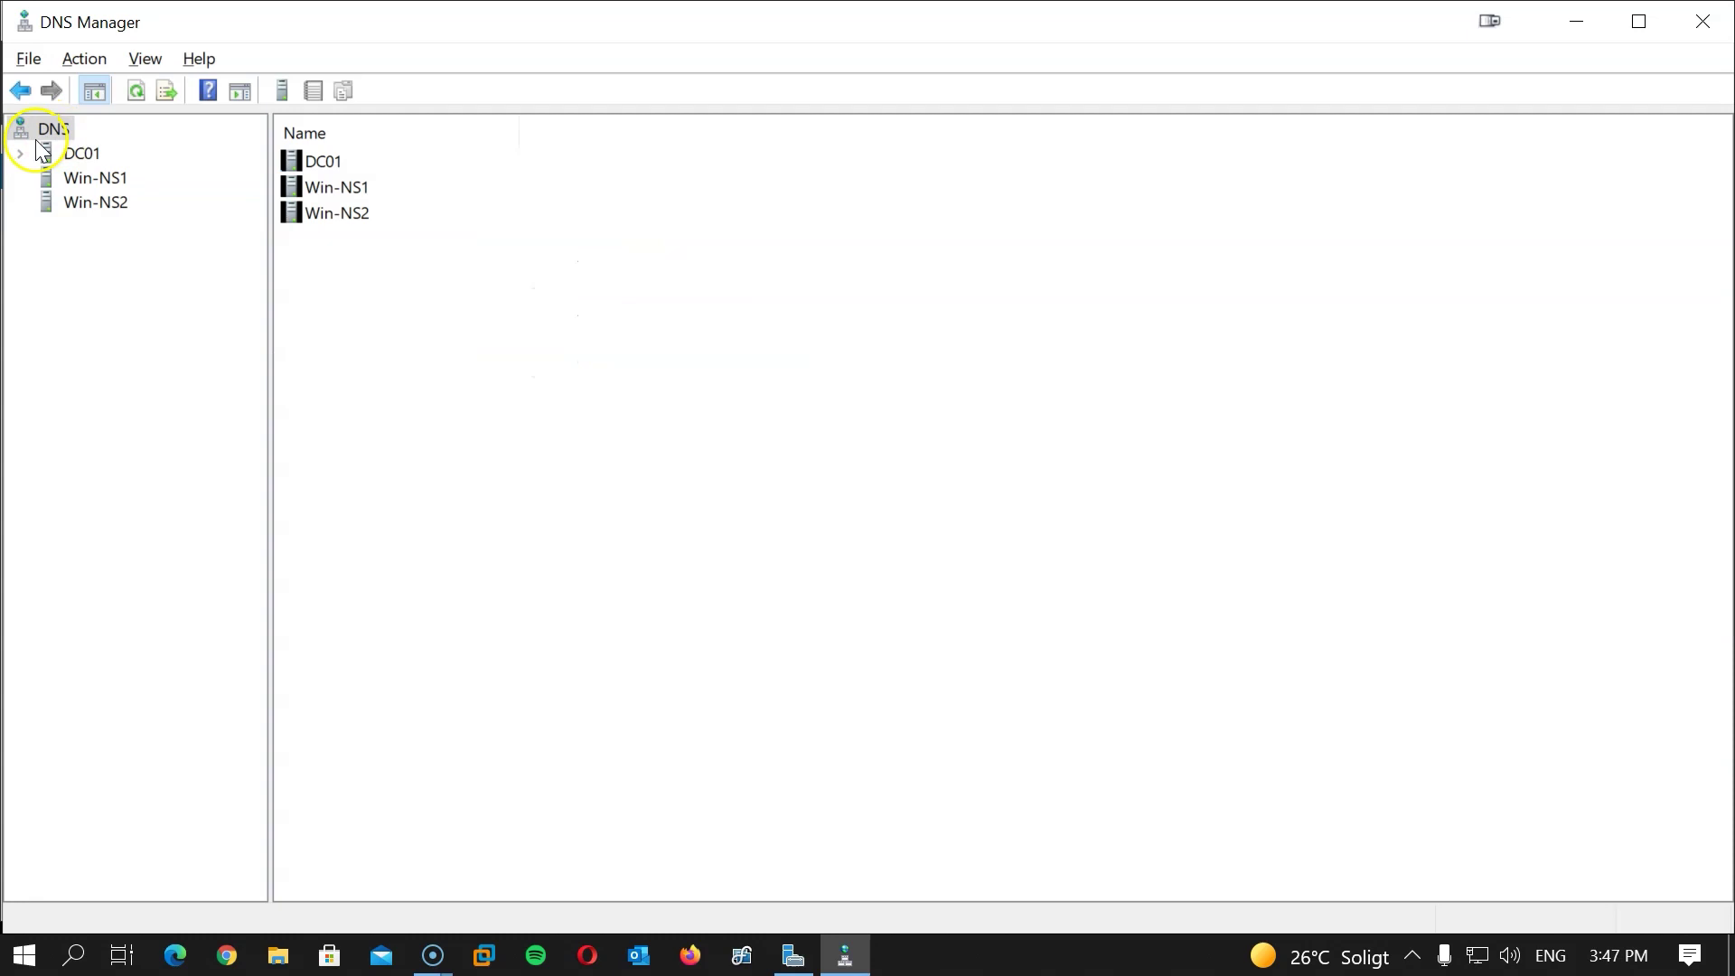
right_click(51, 133)
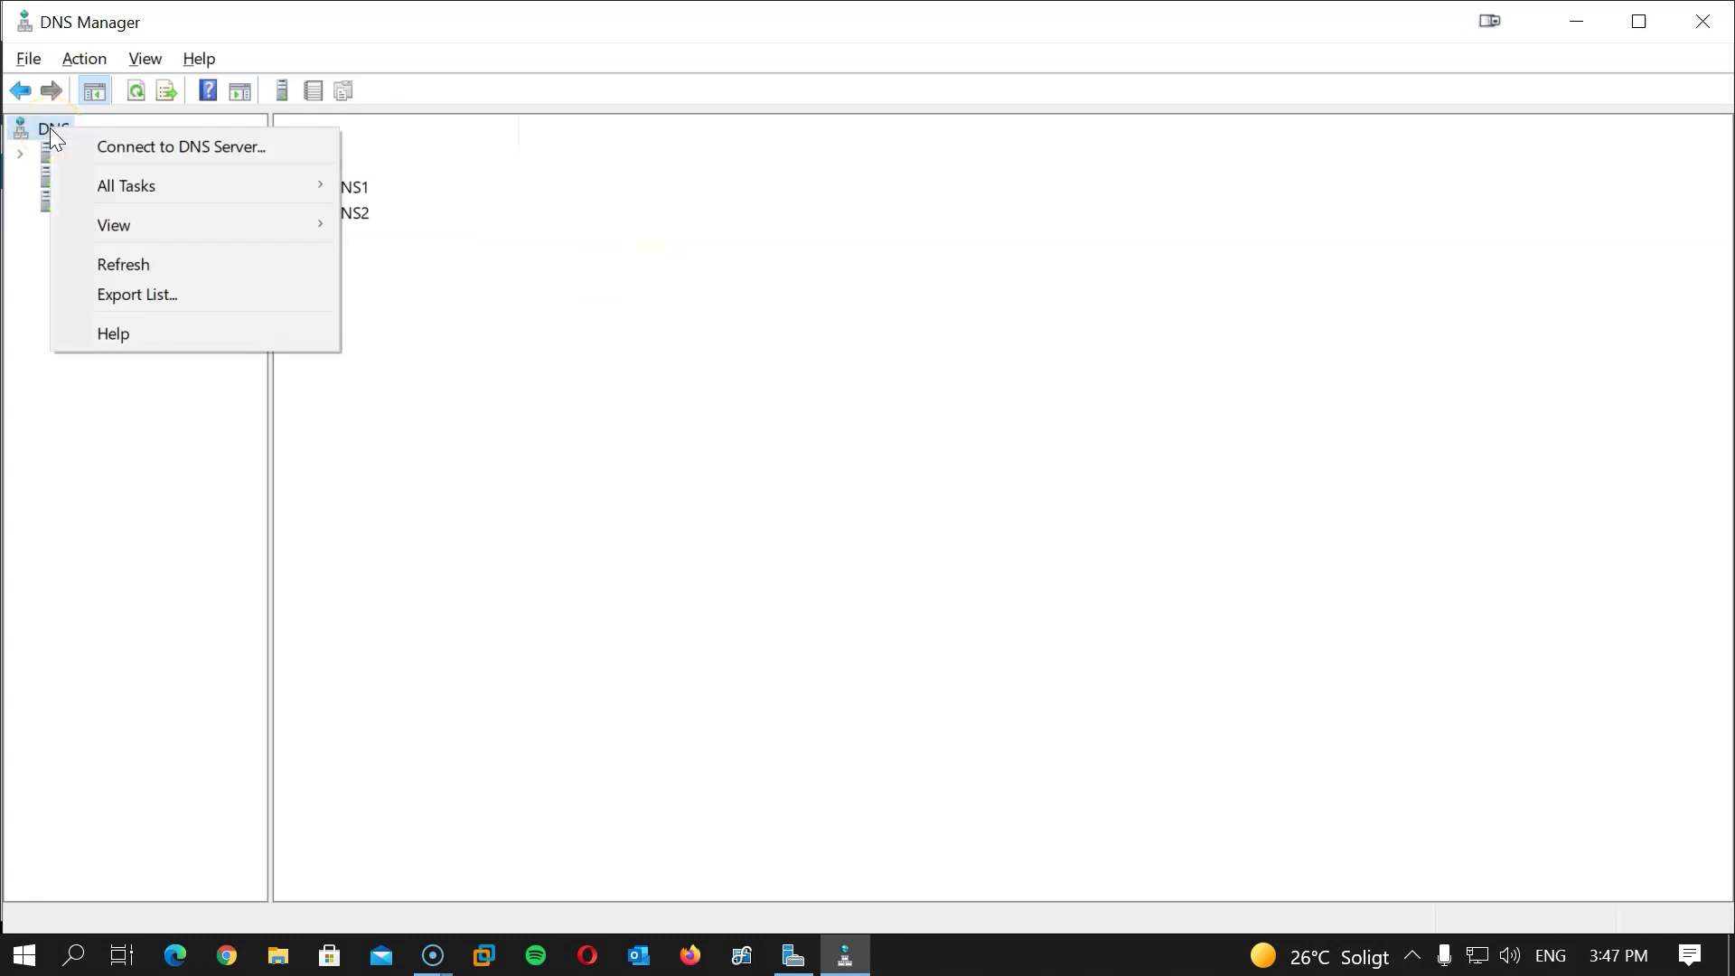
click(132, 148)
click(726, 457)
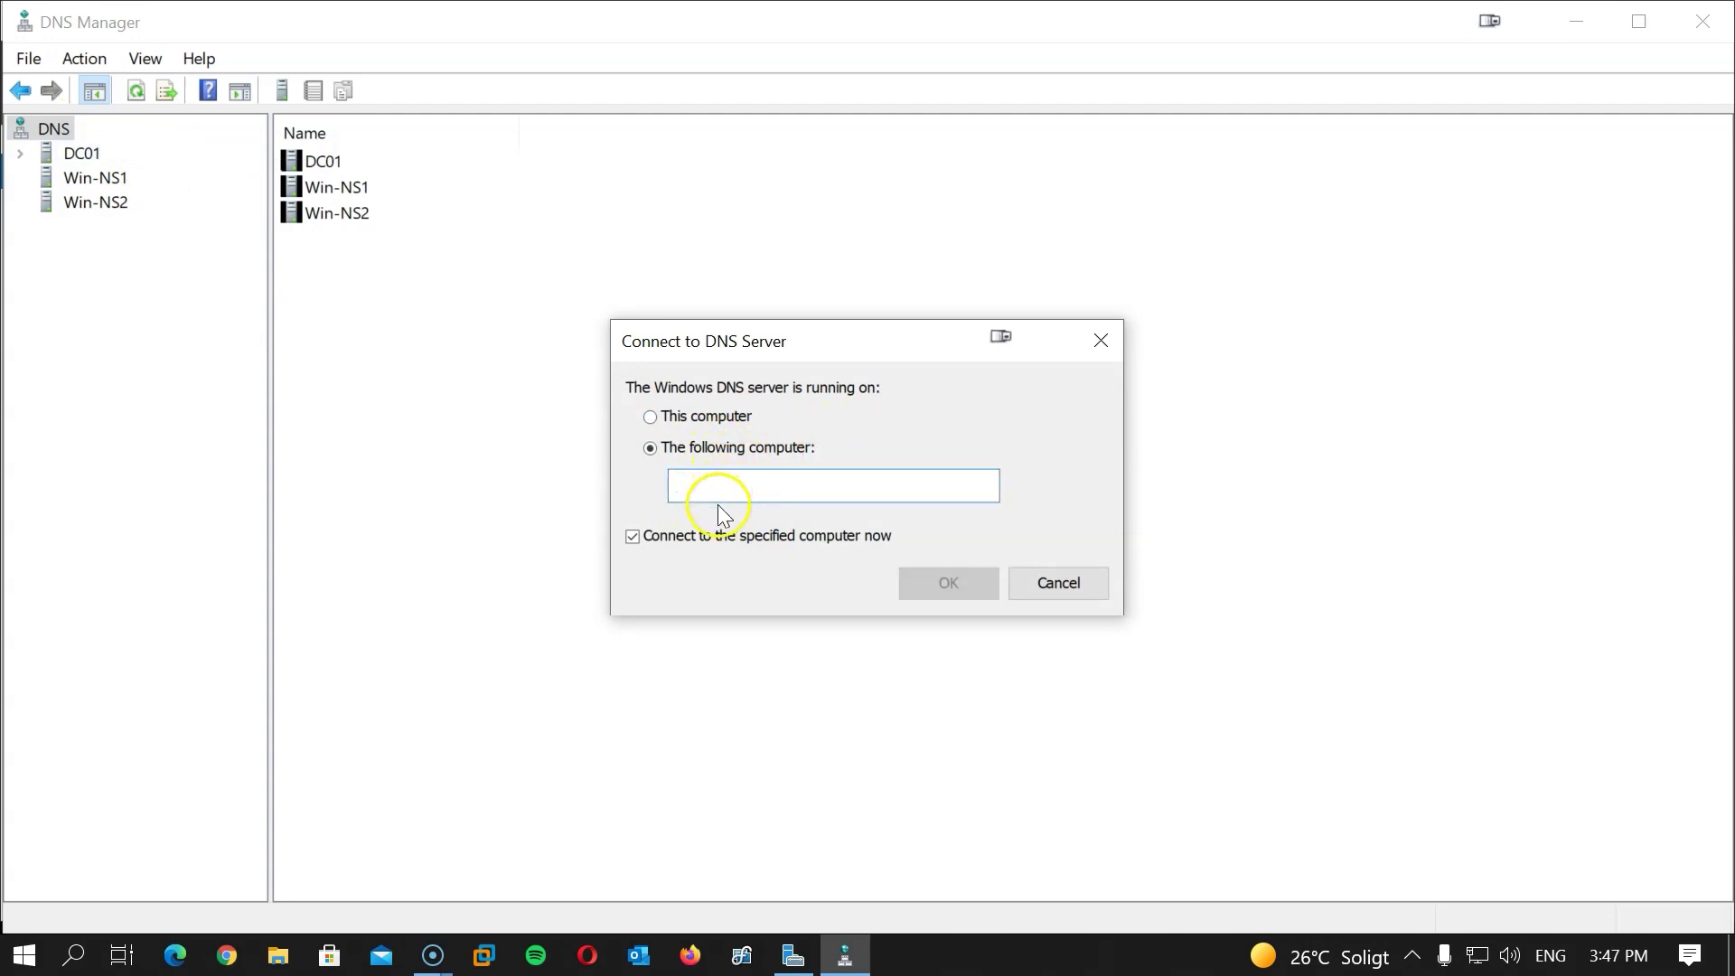
click(1055, 582)
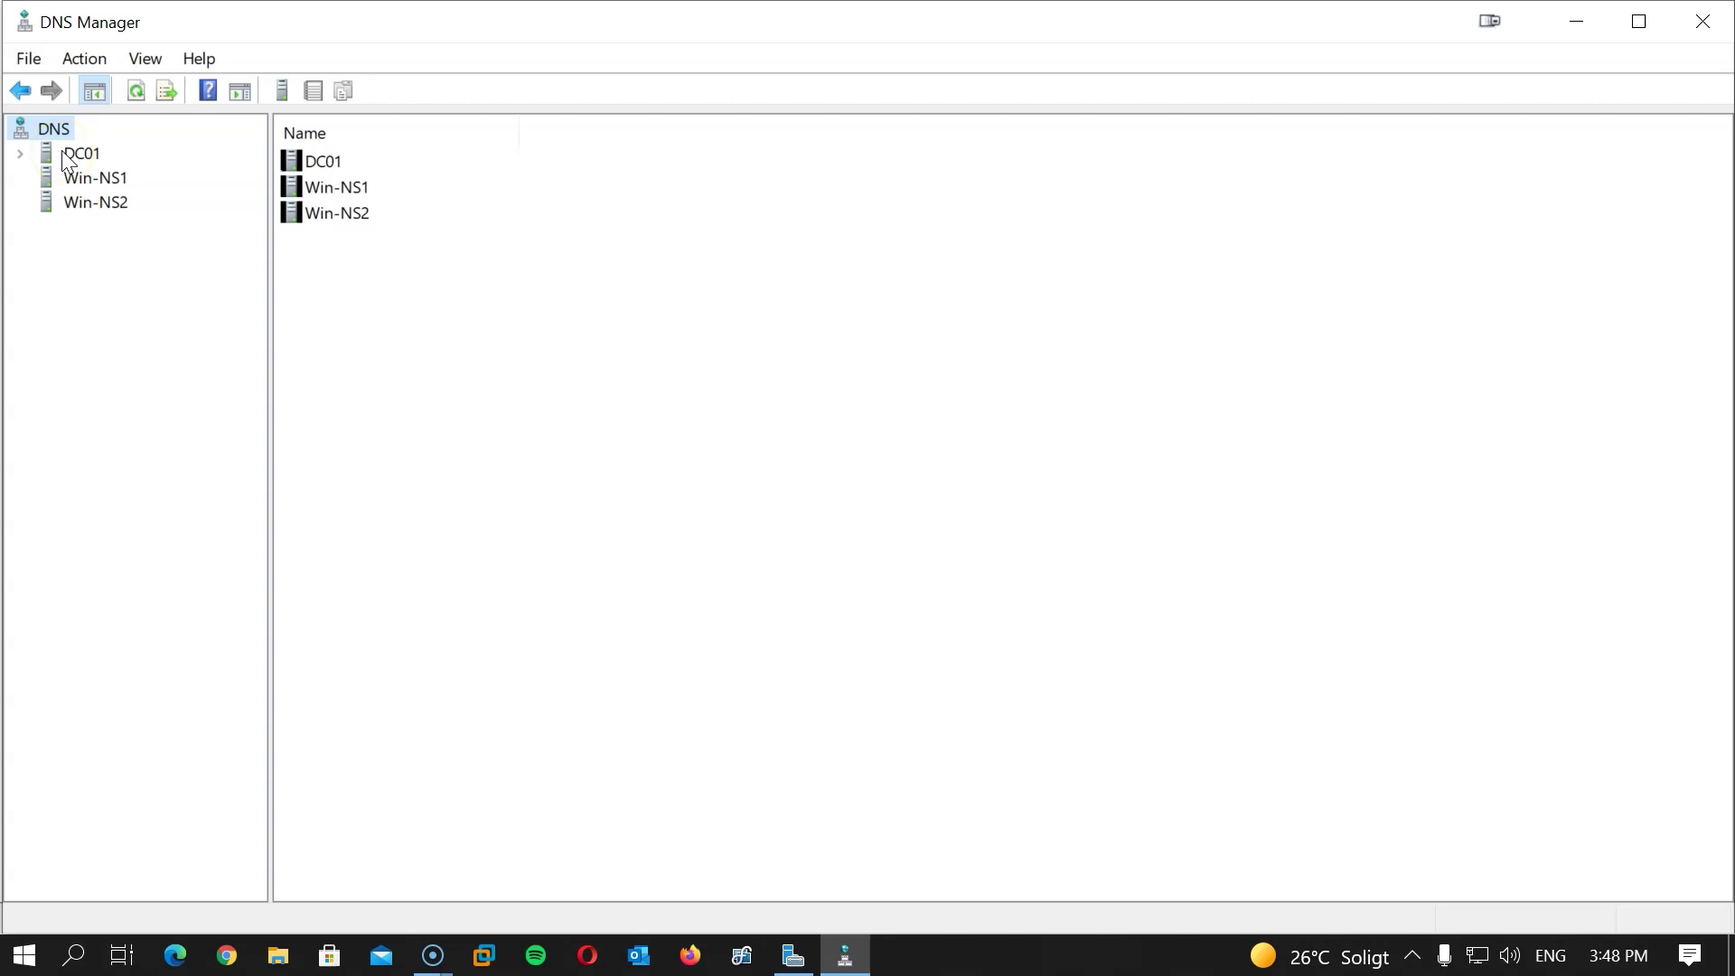
- Display the contents of the Win-NS1 DNS server
click(73, 179)
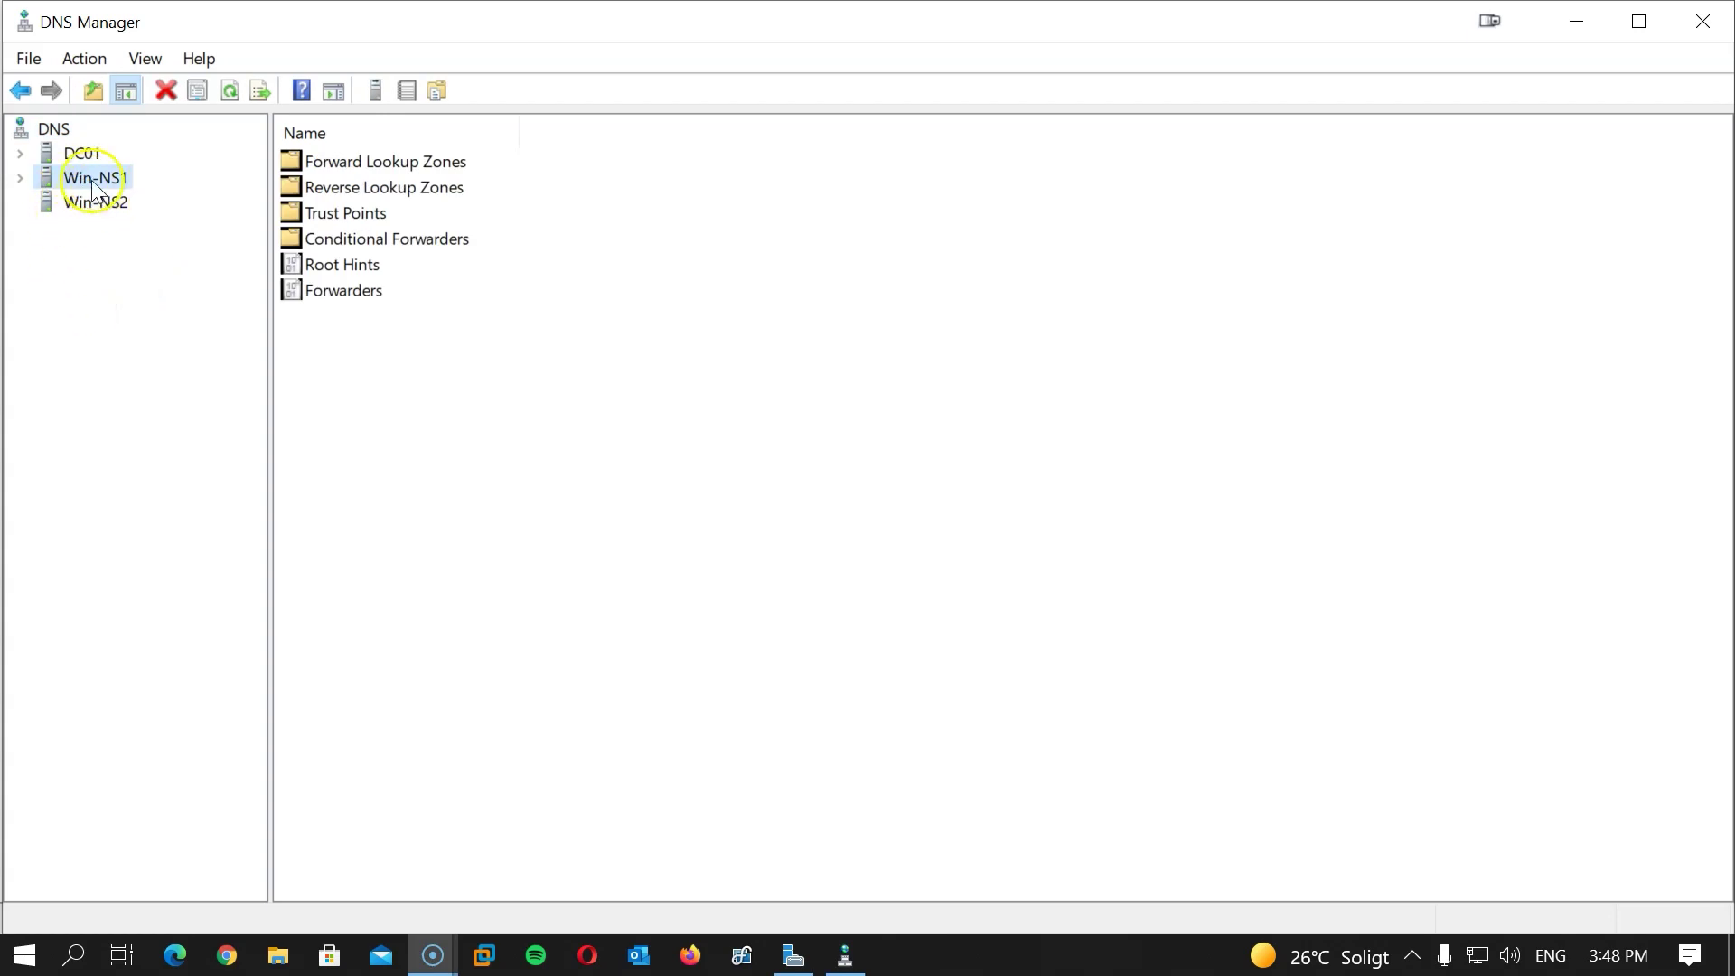
click(96, 275)
click(96, 276)
- Draw arrows pointing to Win-NS1 and Win-NS2 in the server tree and clear them from the screen
mouse_move(238, 155)
mouse_down()
mouse_move(155, 170)
mouse_move(244, 198)
mouse_move(148, 199)
mouse_up()
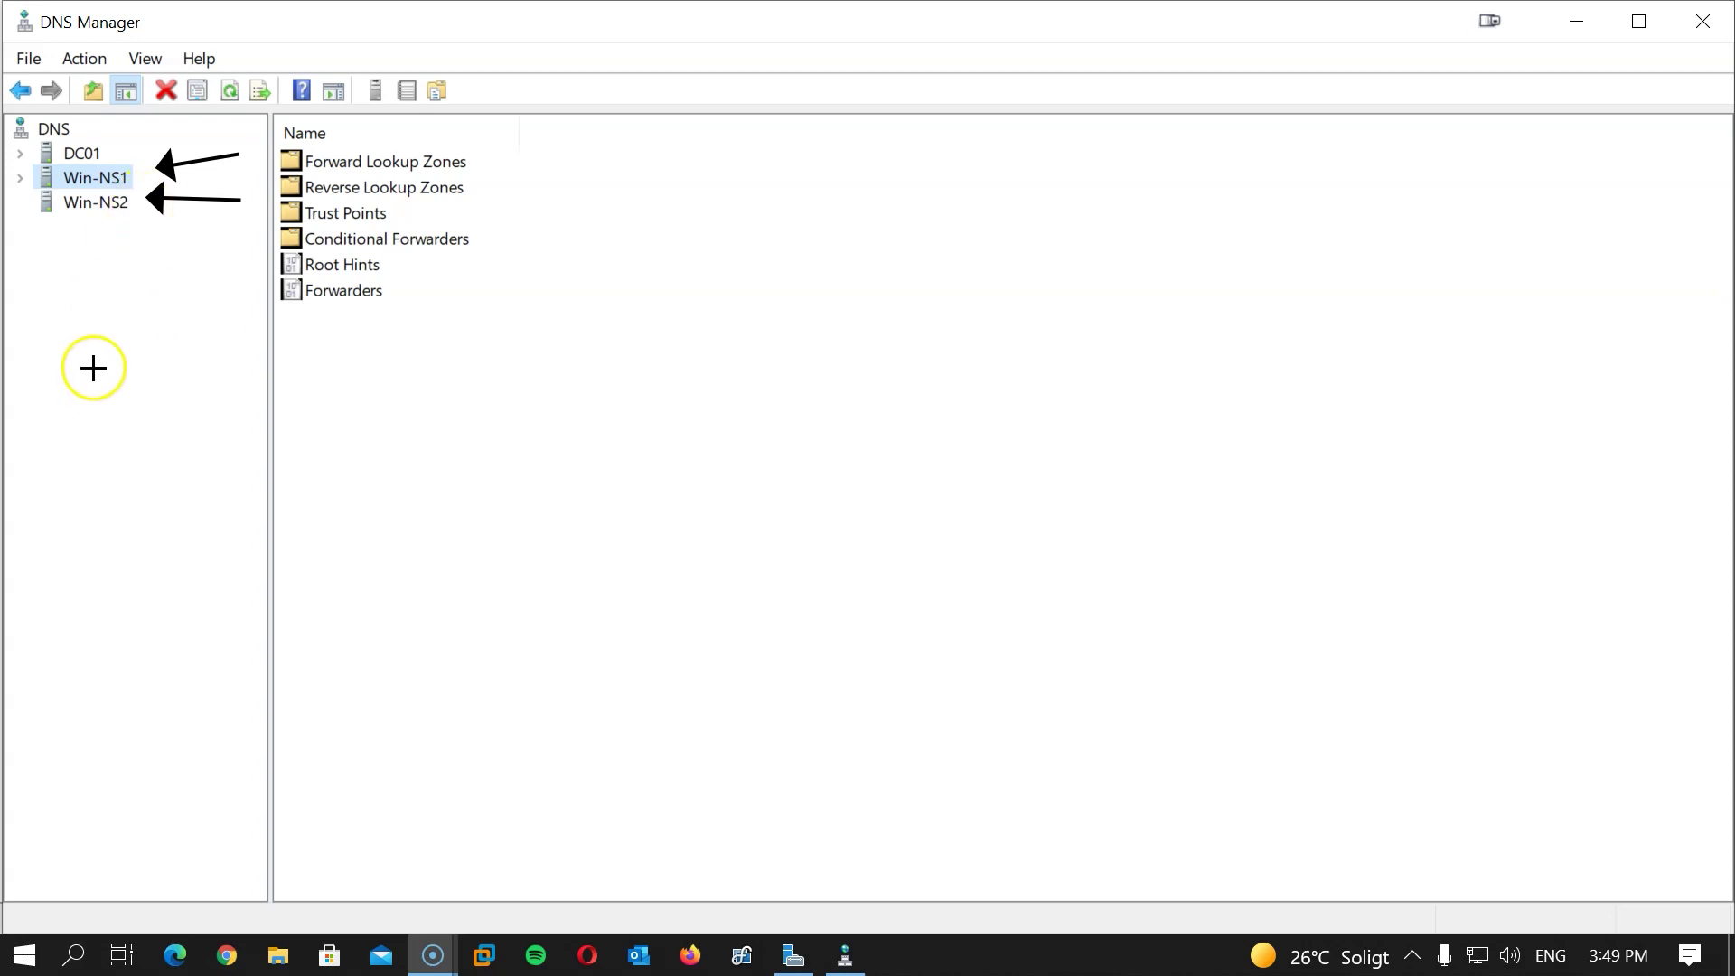
drag(164, 120, 127, 170)
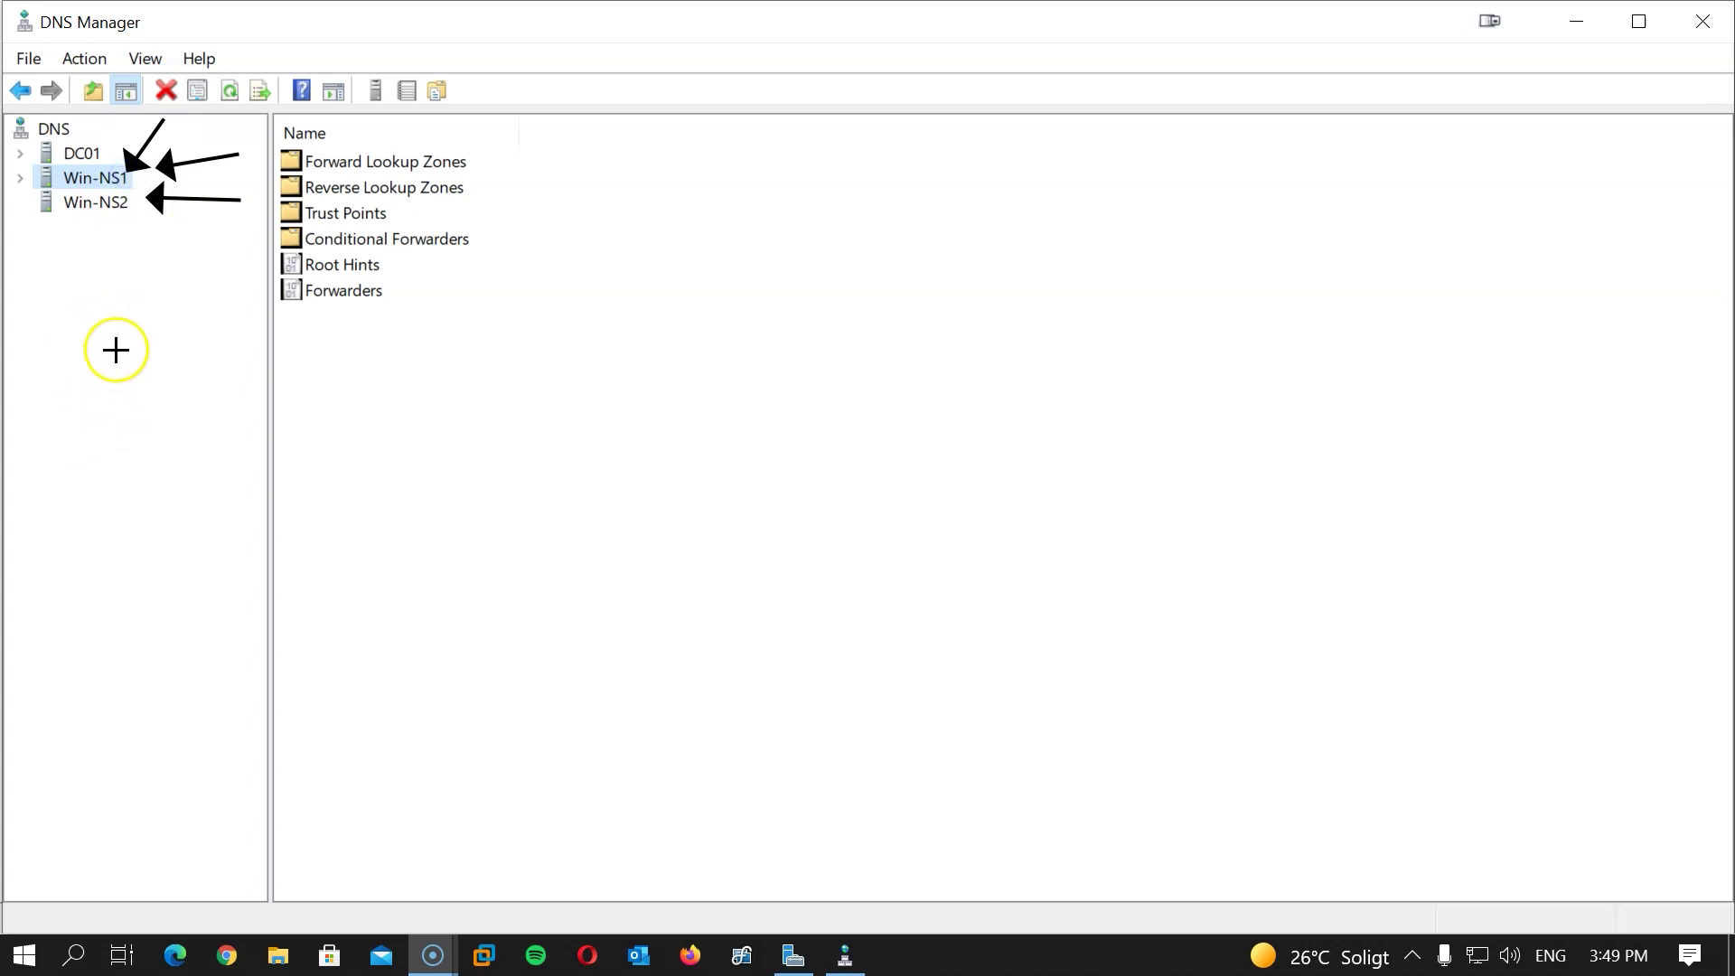
drag(133, 345, 100, 222)
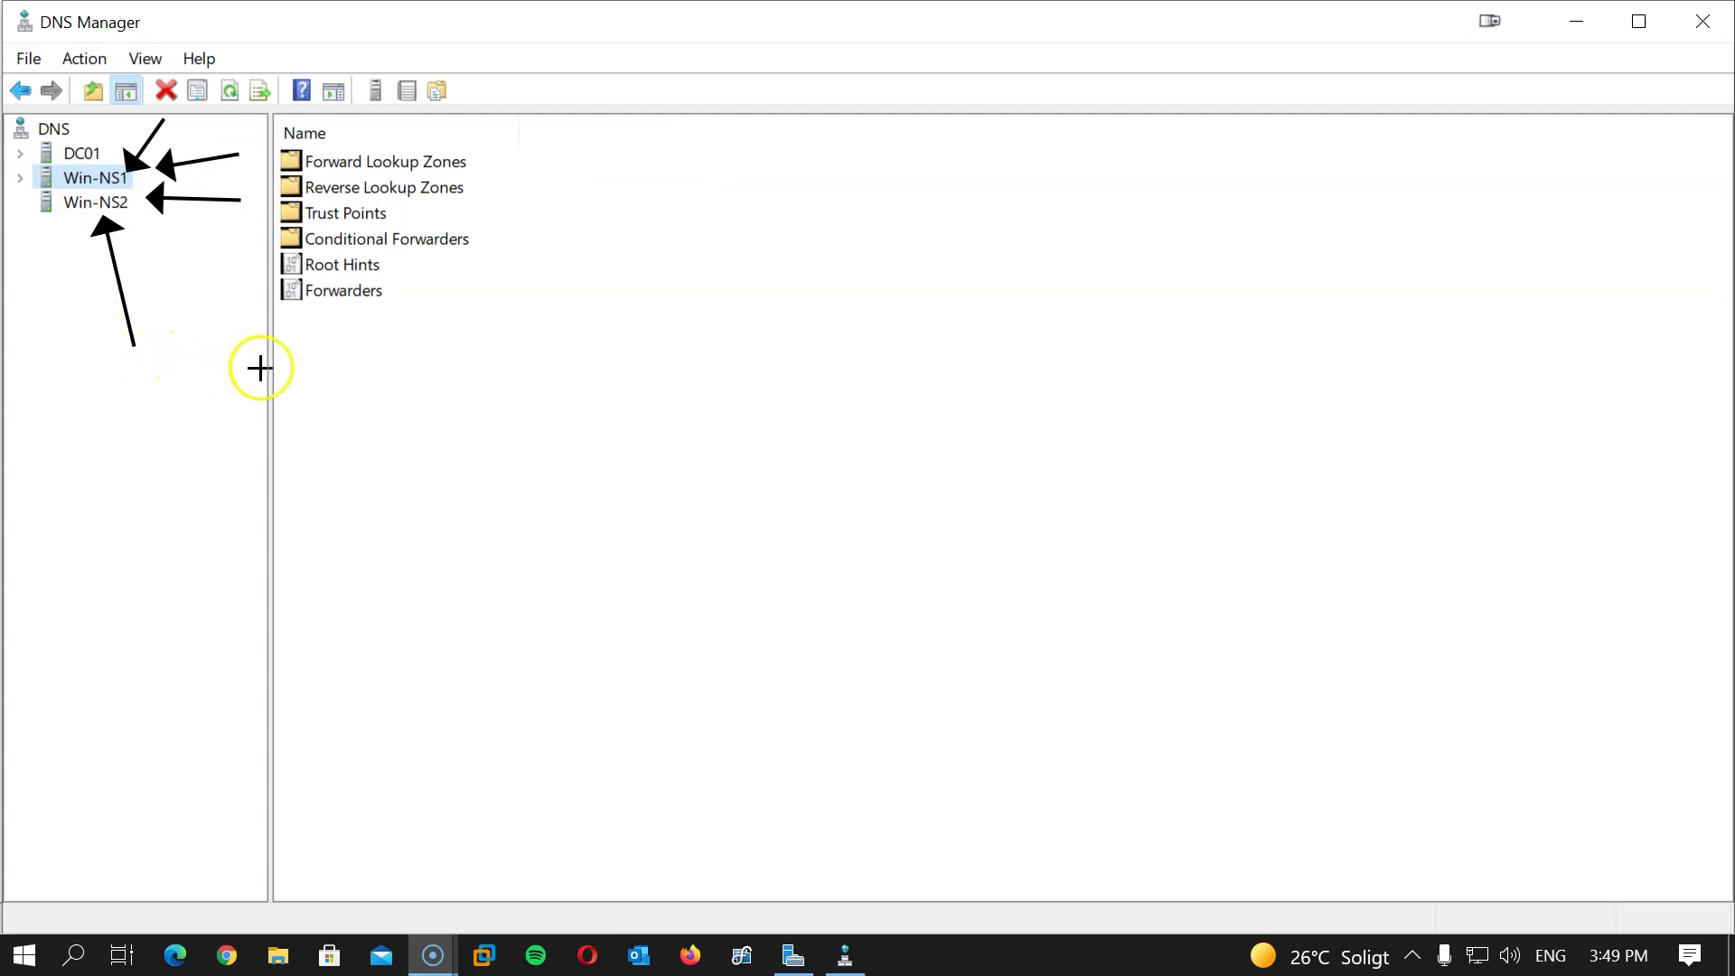
key(Escape)
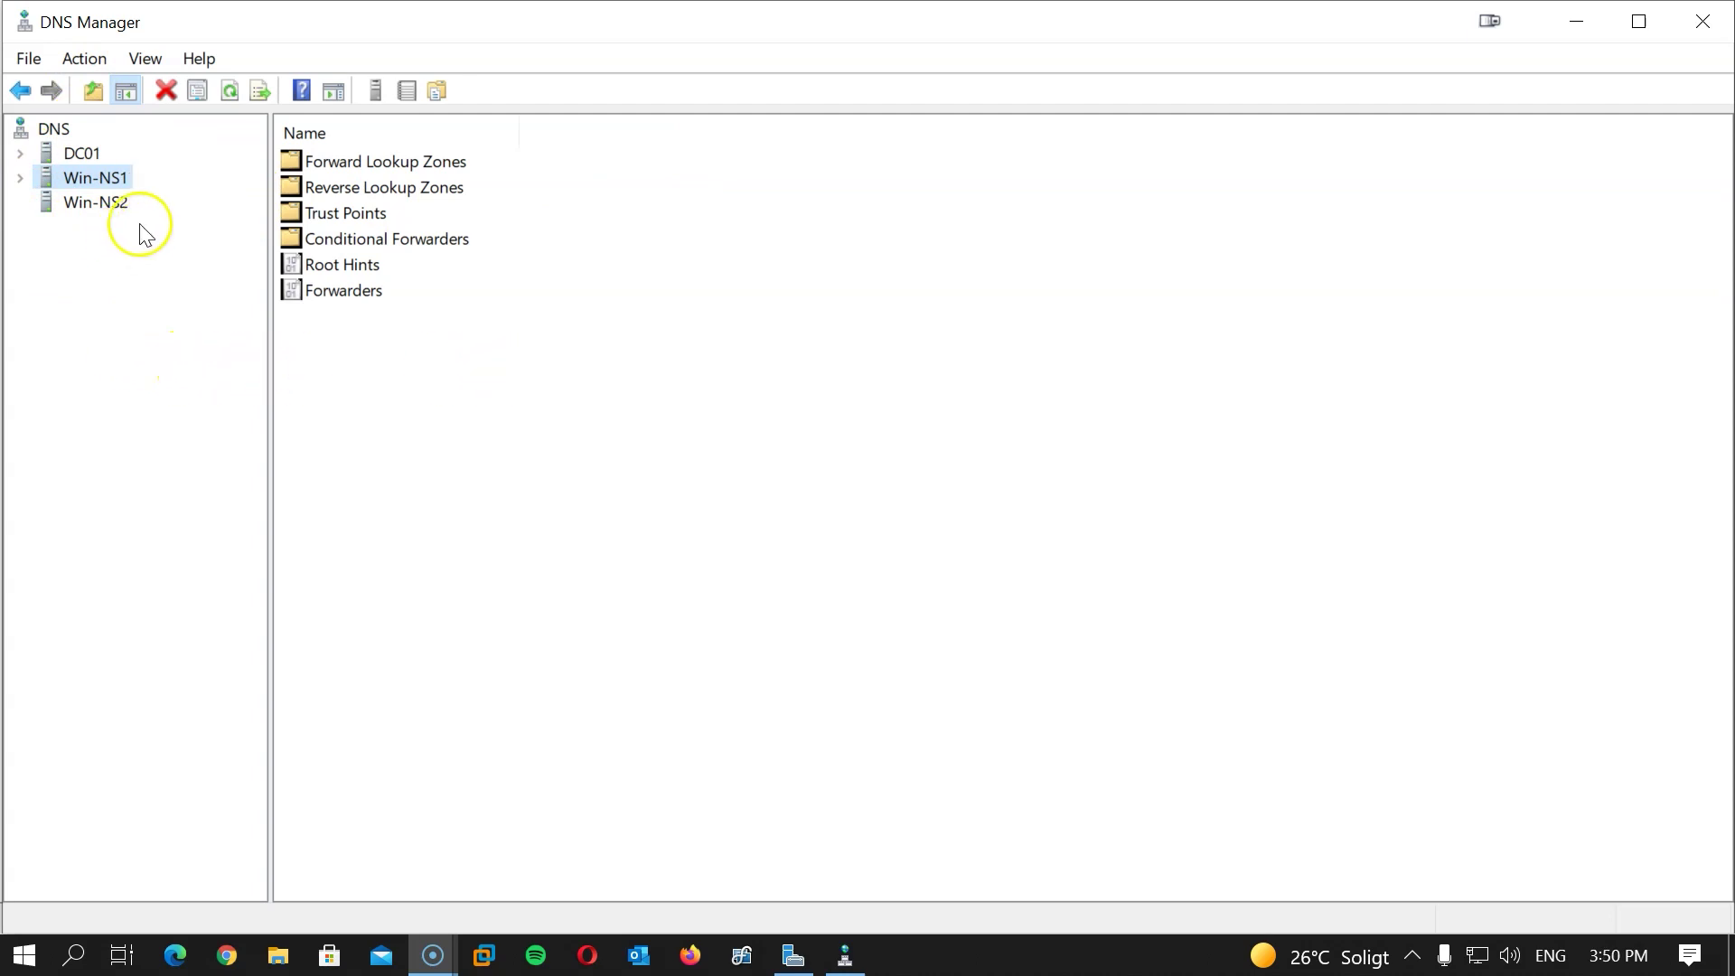
- Start a new primary forward lookup zone on Win-NS1 and name it windows.techstory.local
double_click(78, 188)
right_click(79, 199)
key(Escape)
right_click(100, 202)
click(210, 223)
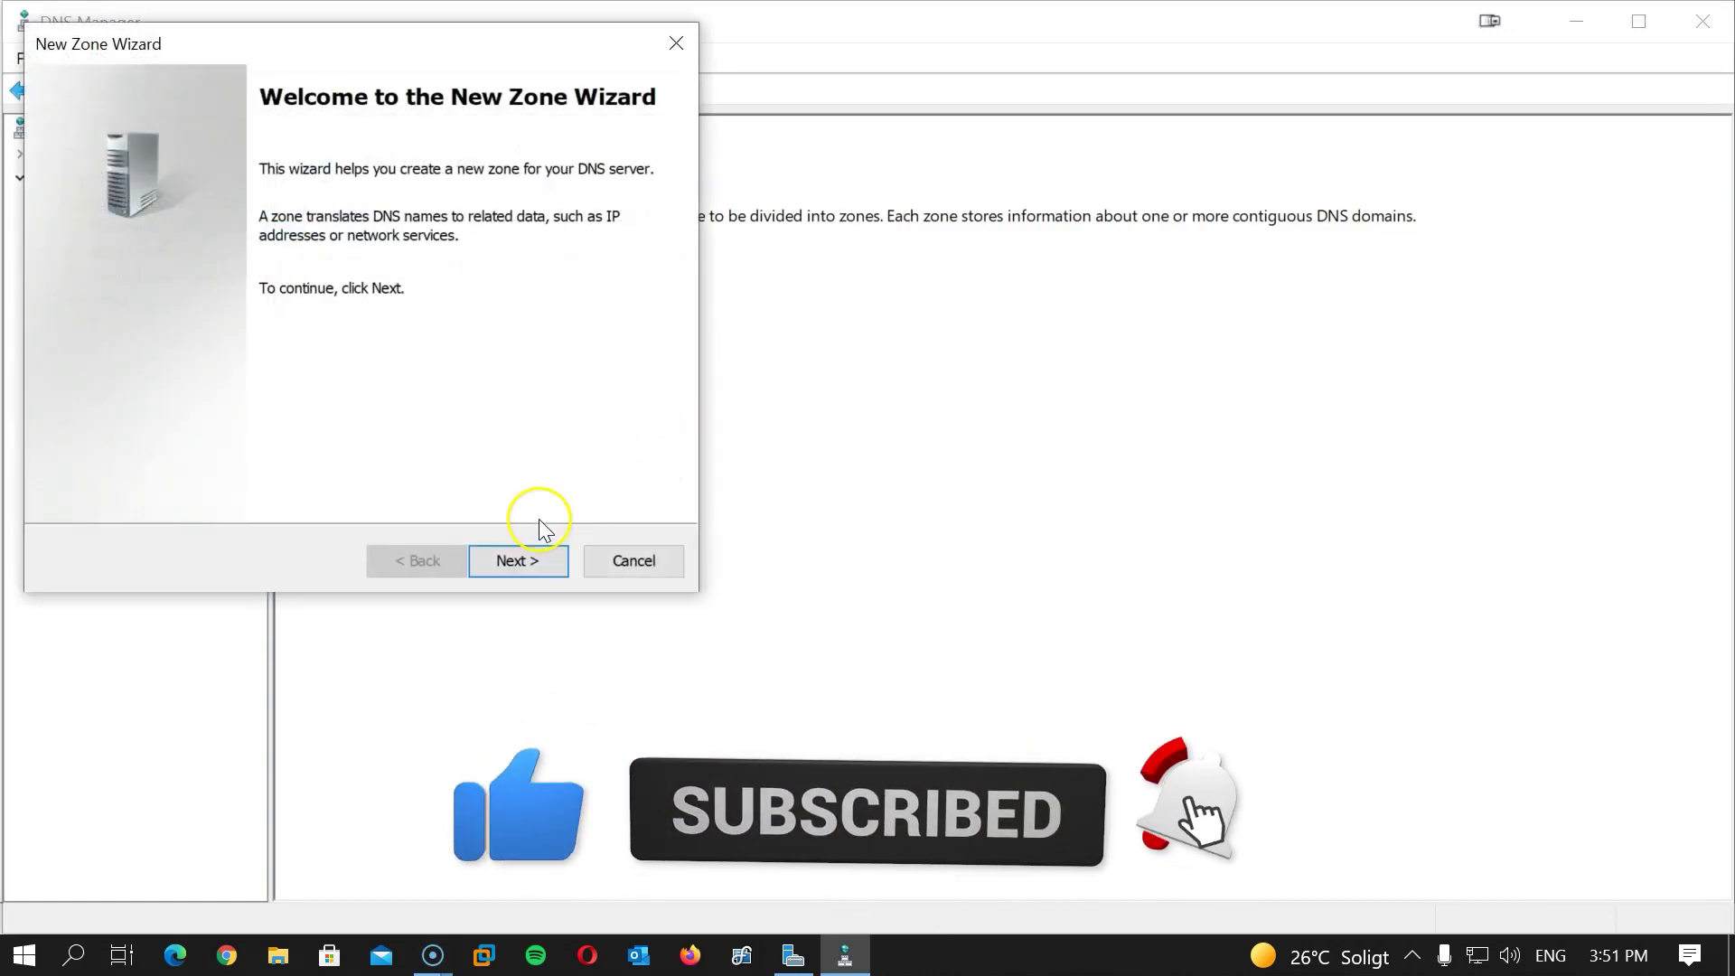
click(535, 562)
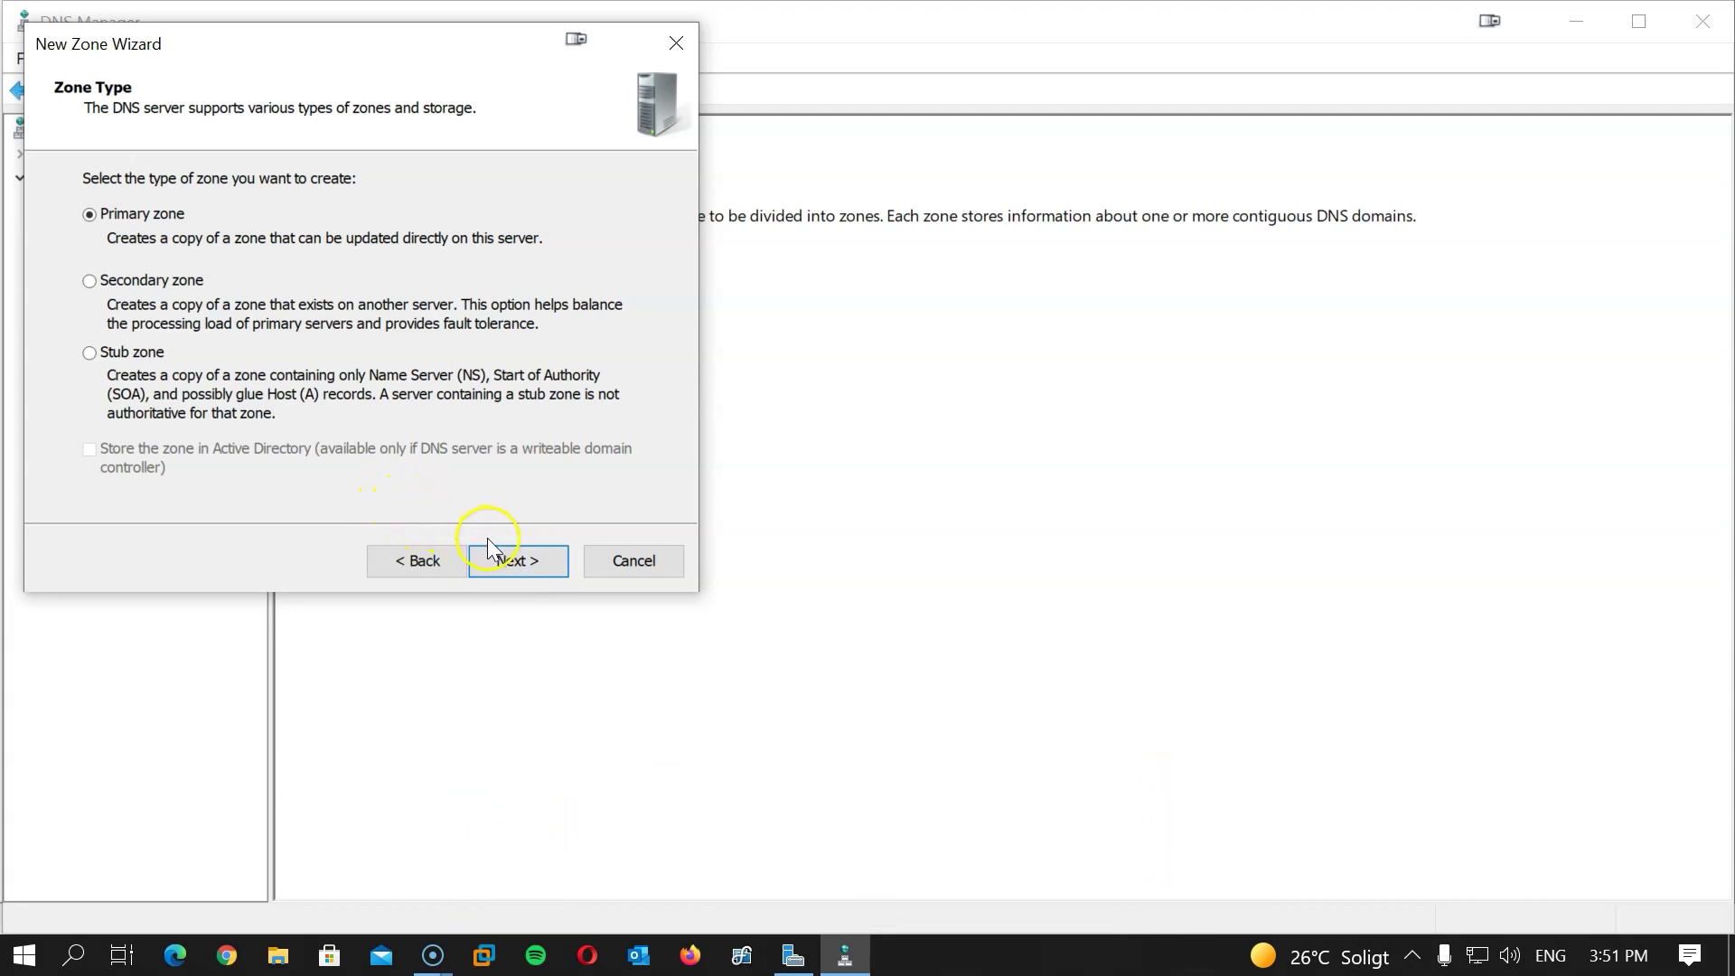
click(528, 574)
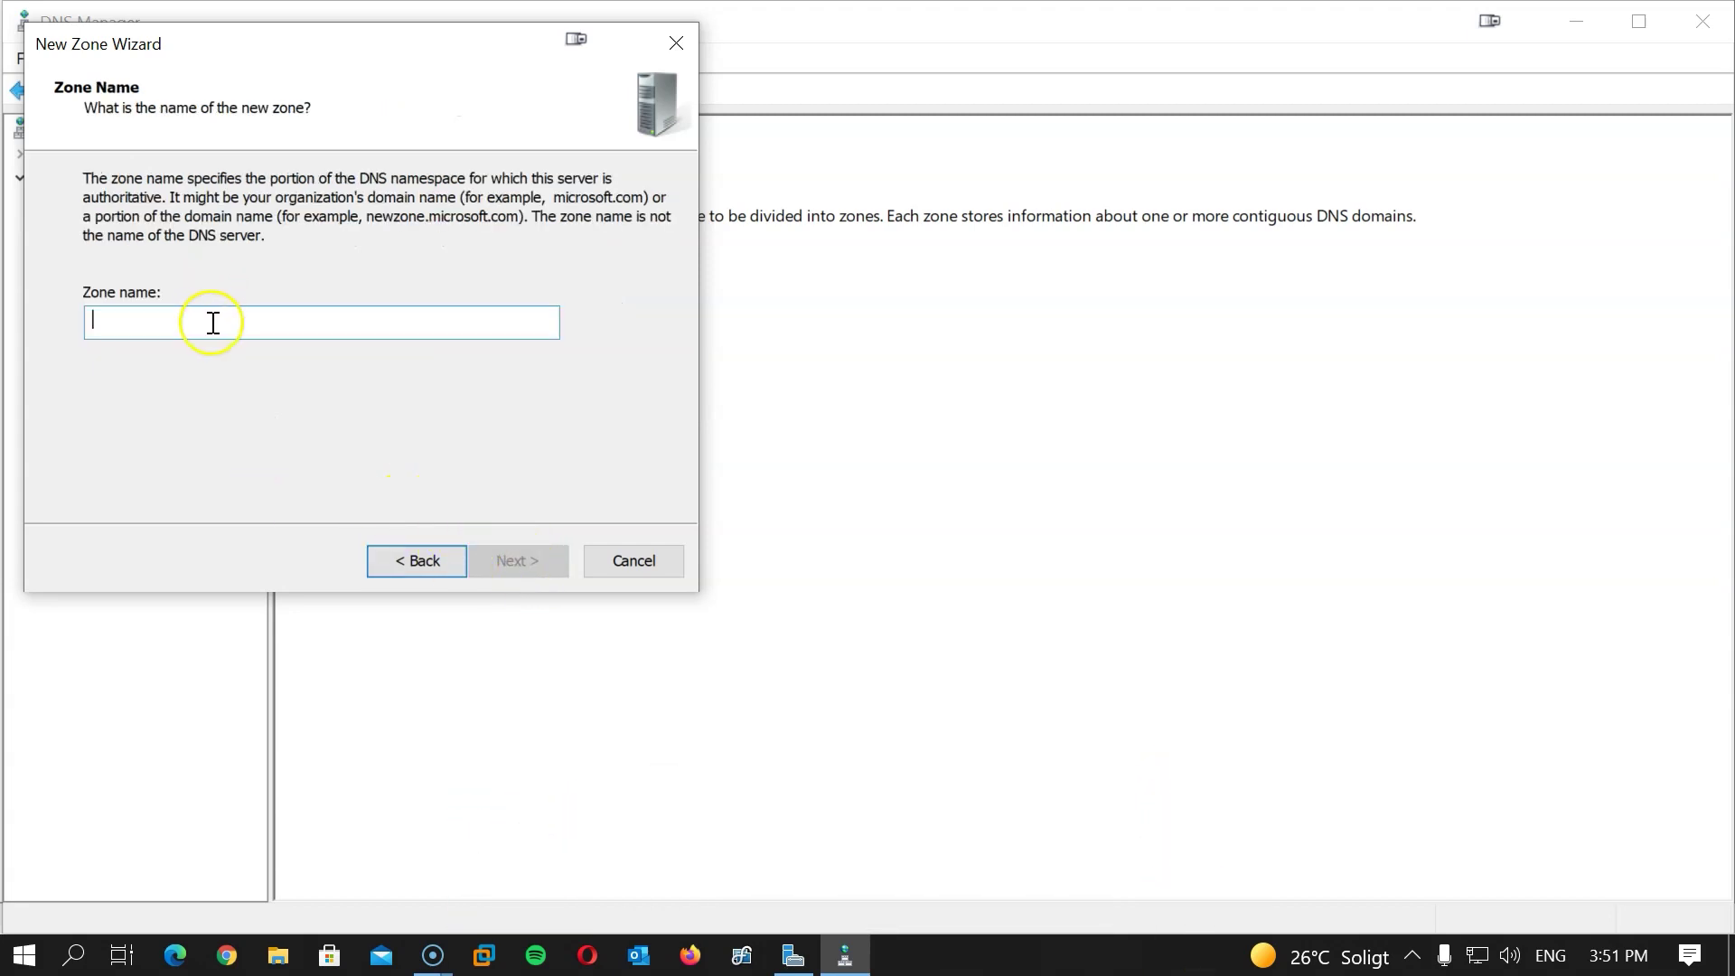
text(windows.techstory)
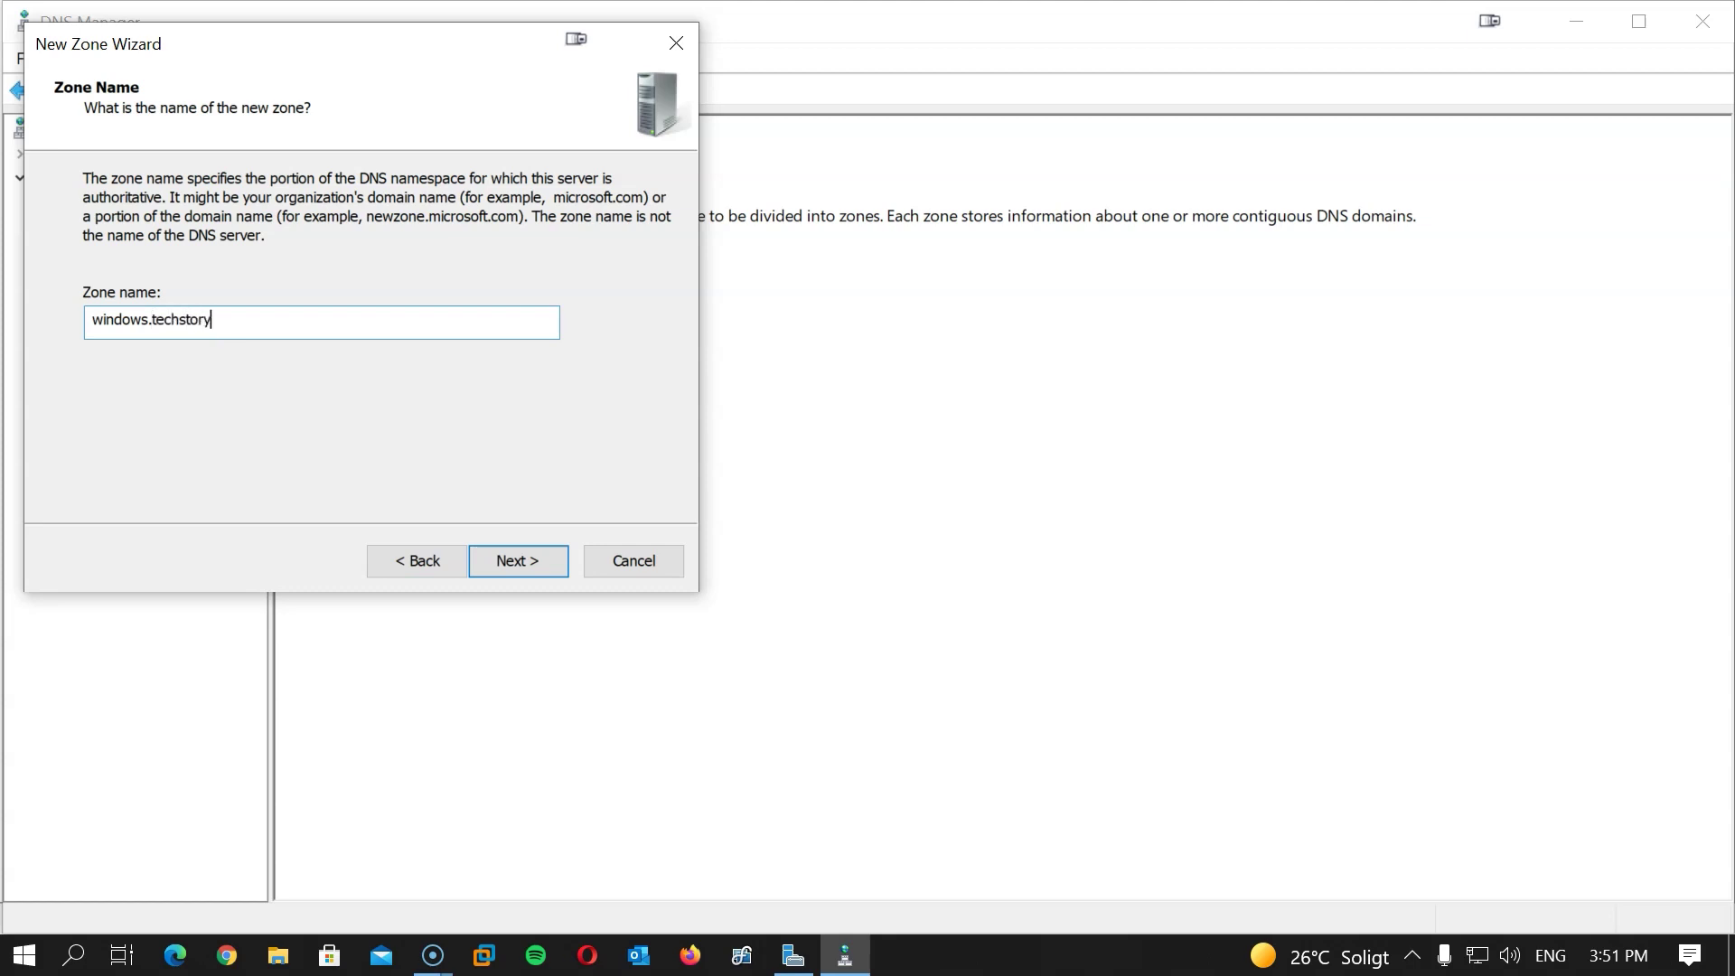
key(Return)
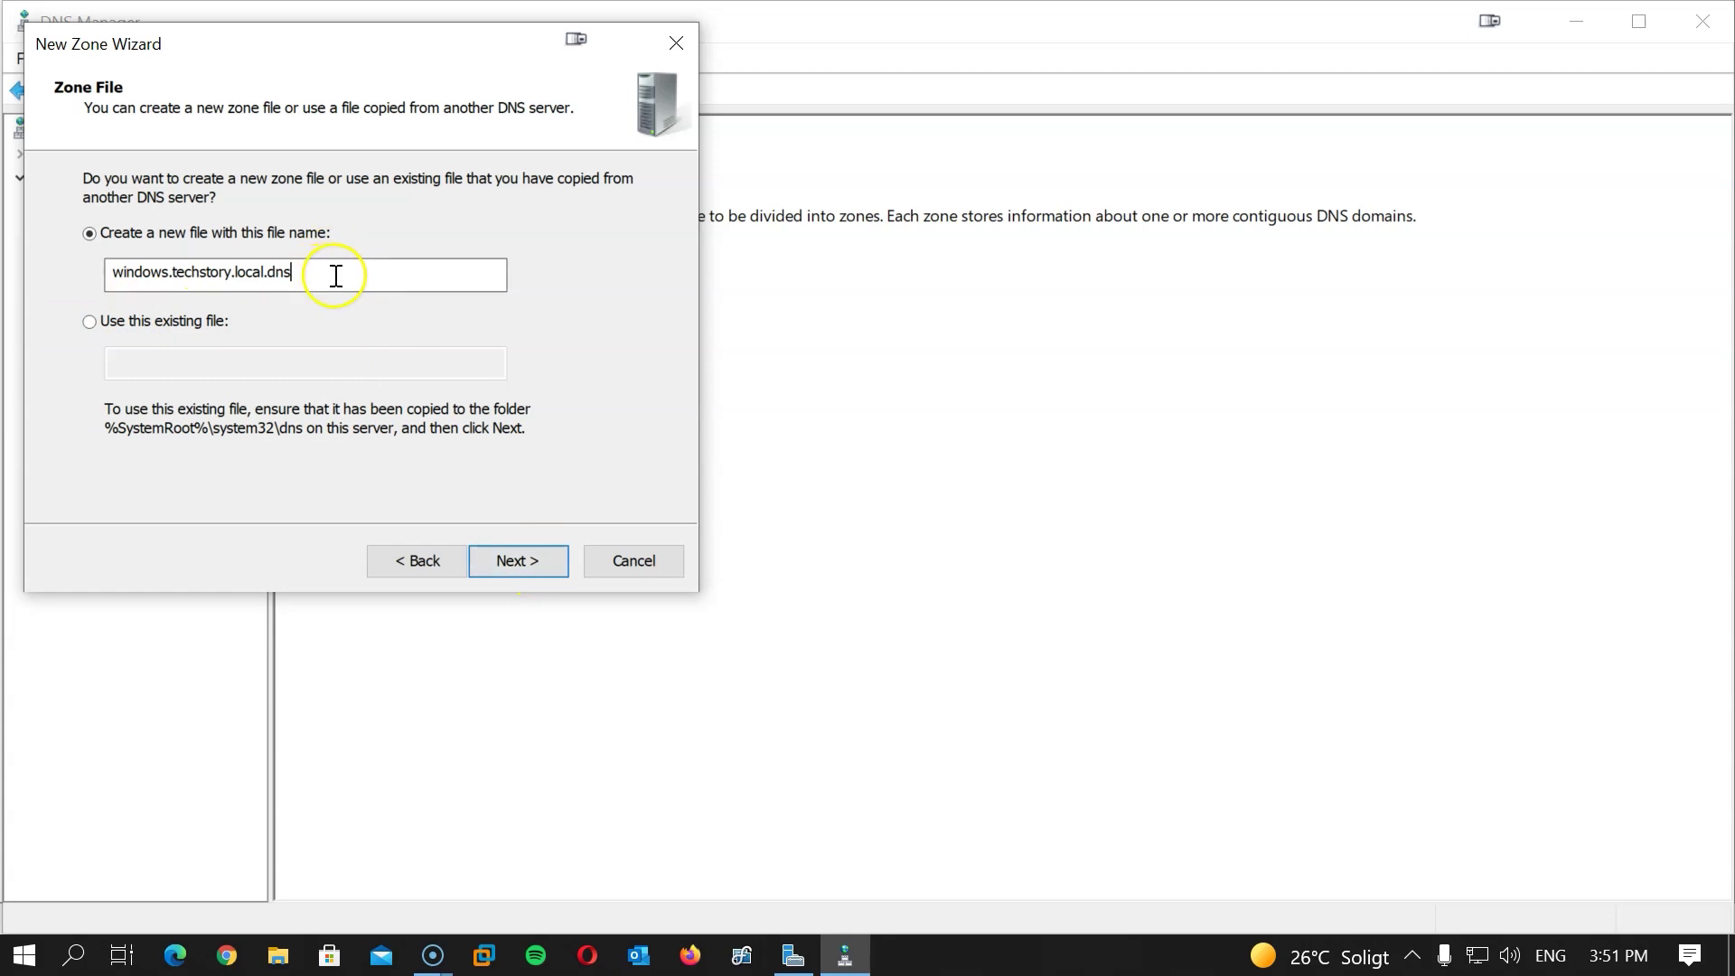
- Keep windows.techstory.local.dns as the new zone file, disallow dynamic updates and create the zone
drag(336, 271, 109, 269)
click(260, 273)
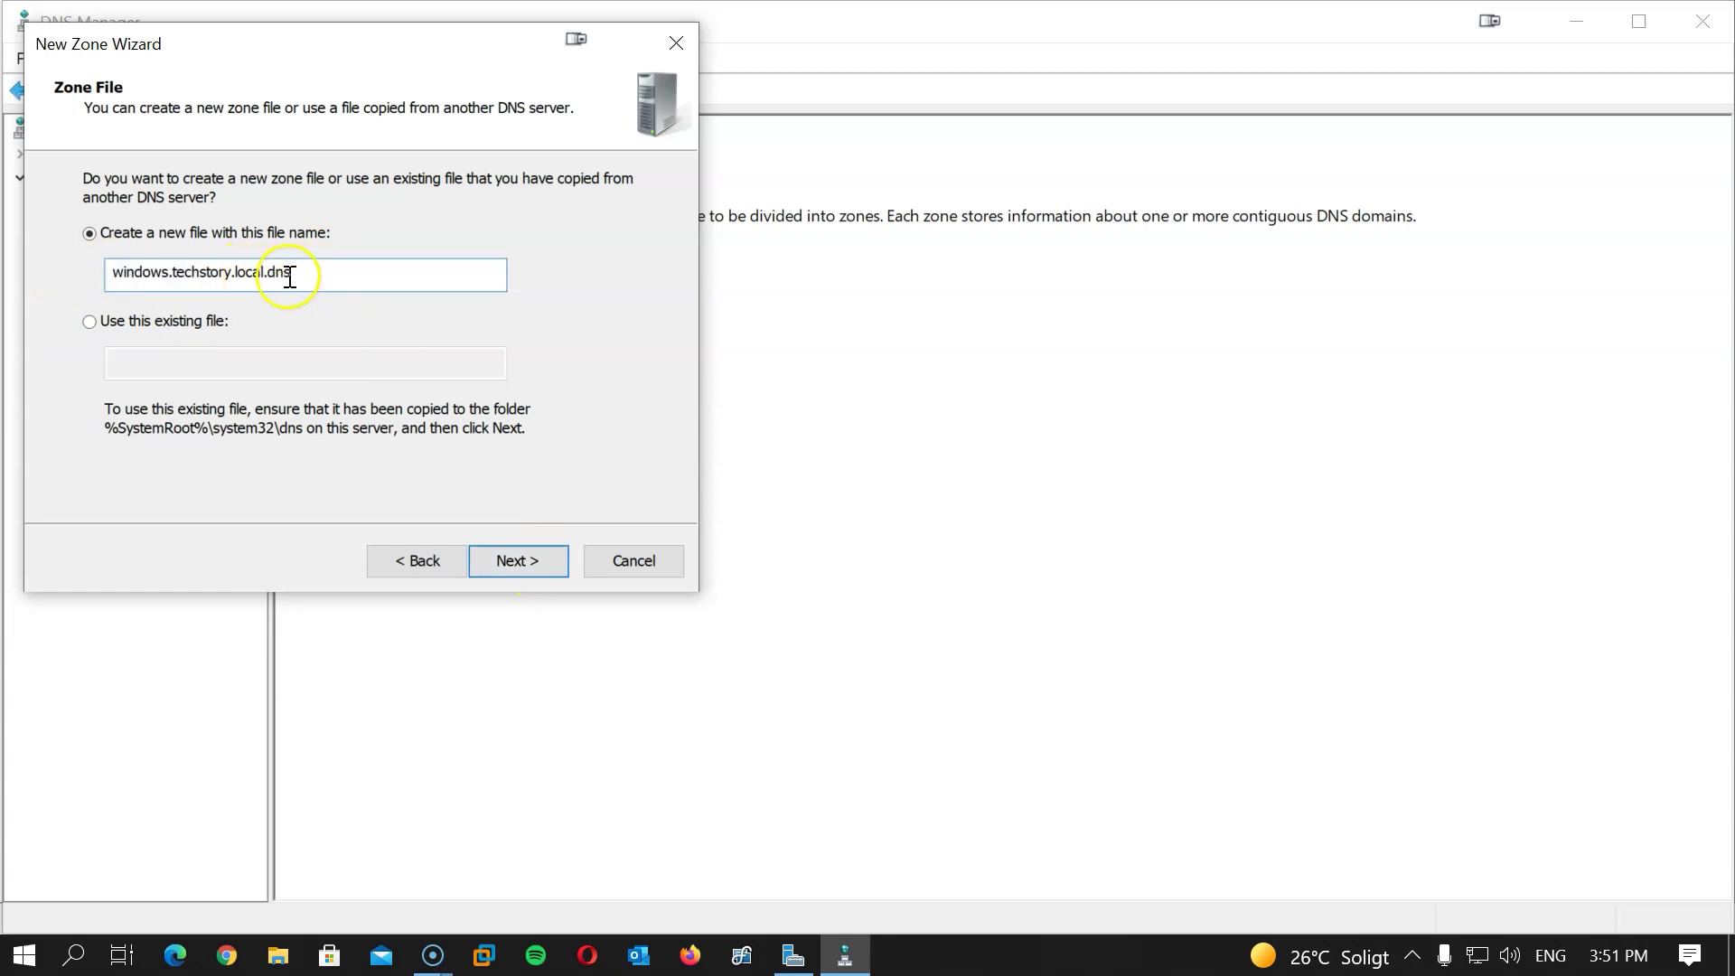
drag(325, 279, 55, 271)
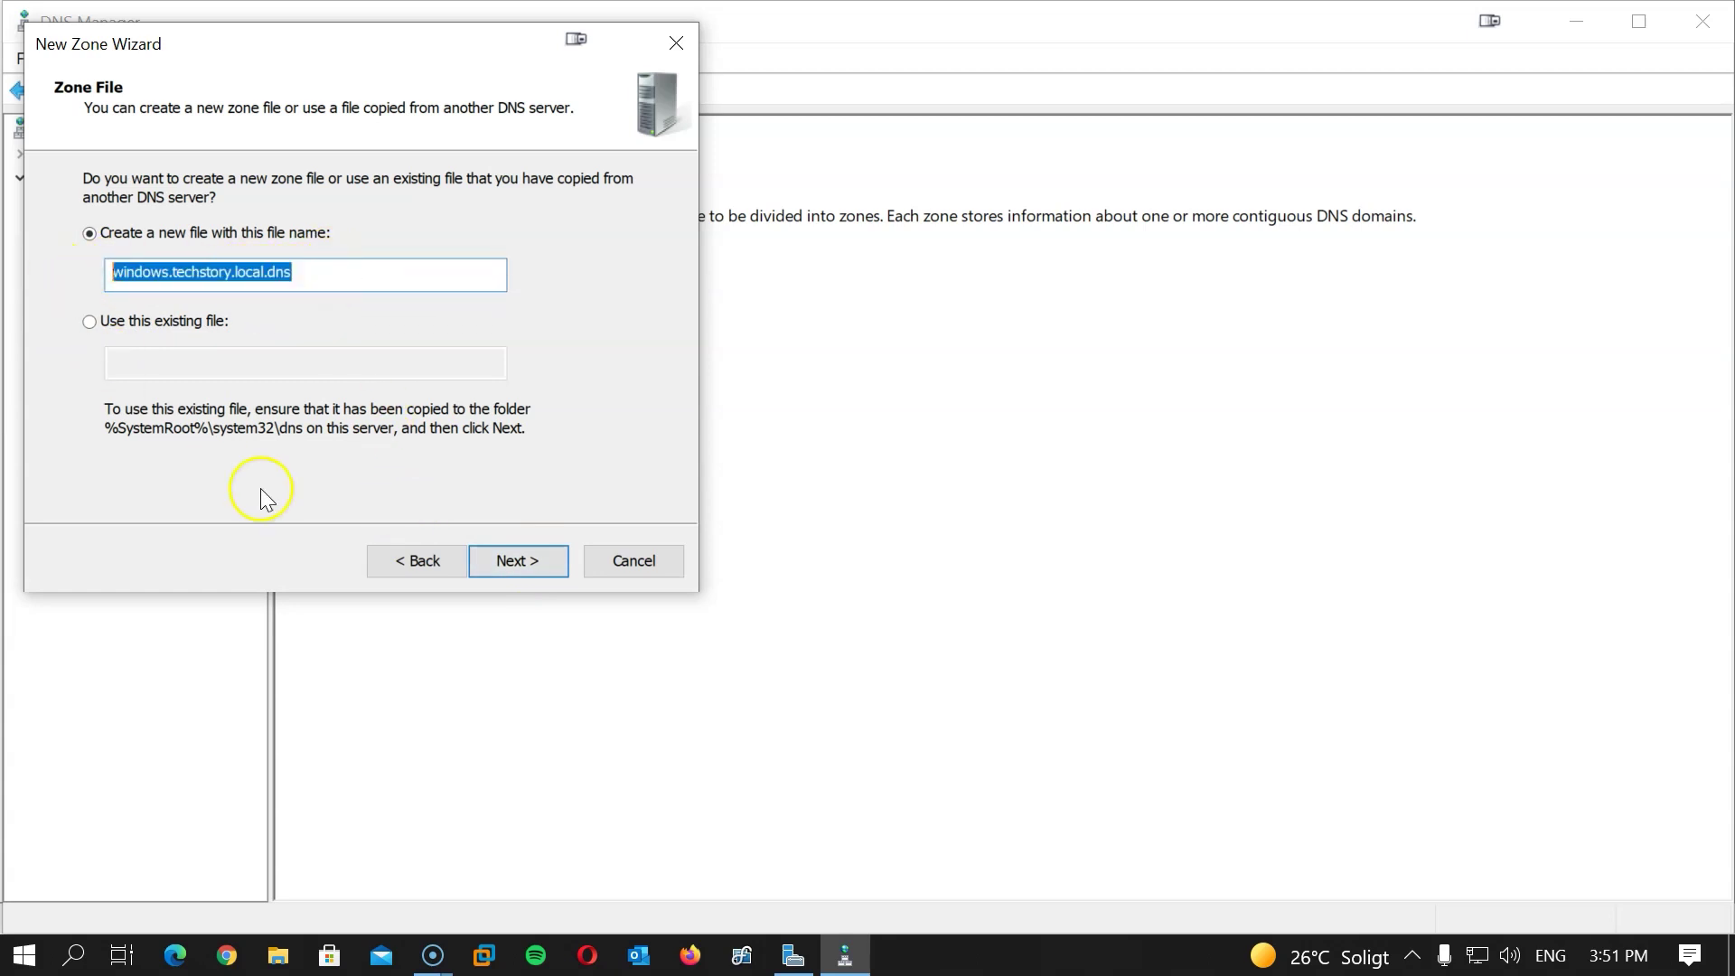
click(520, 561)
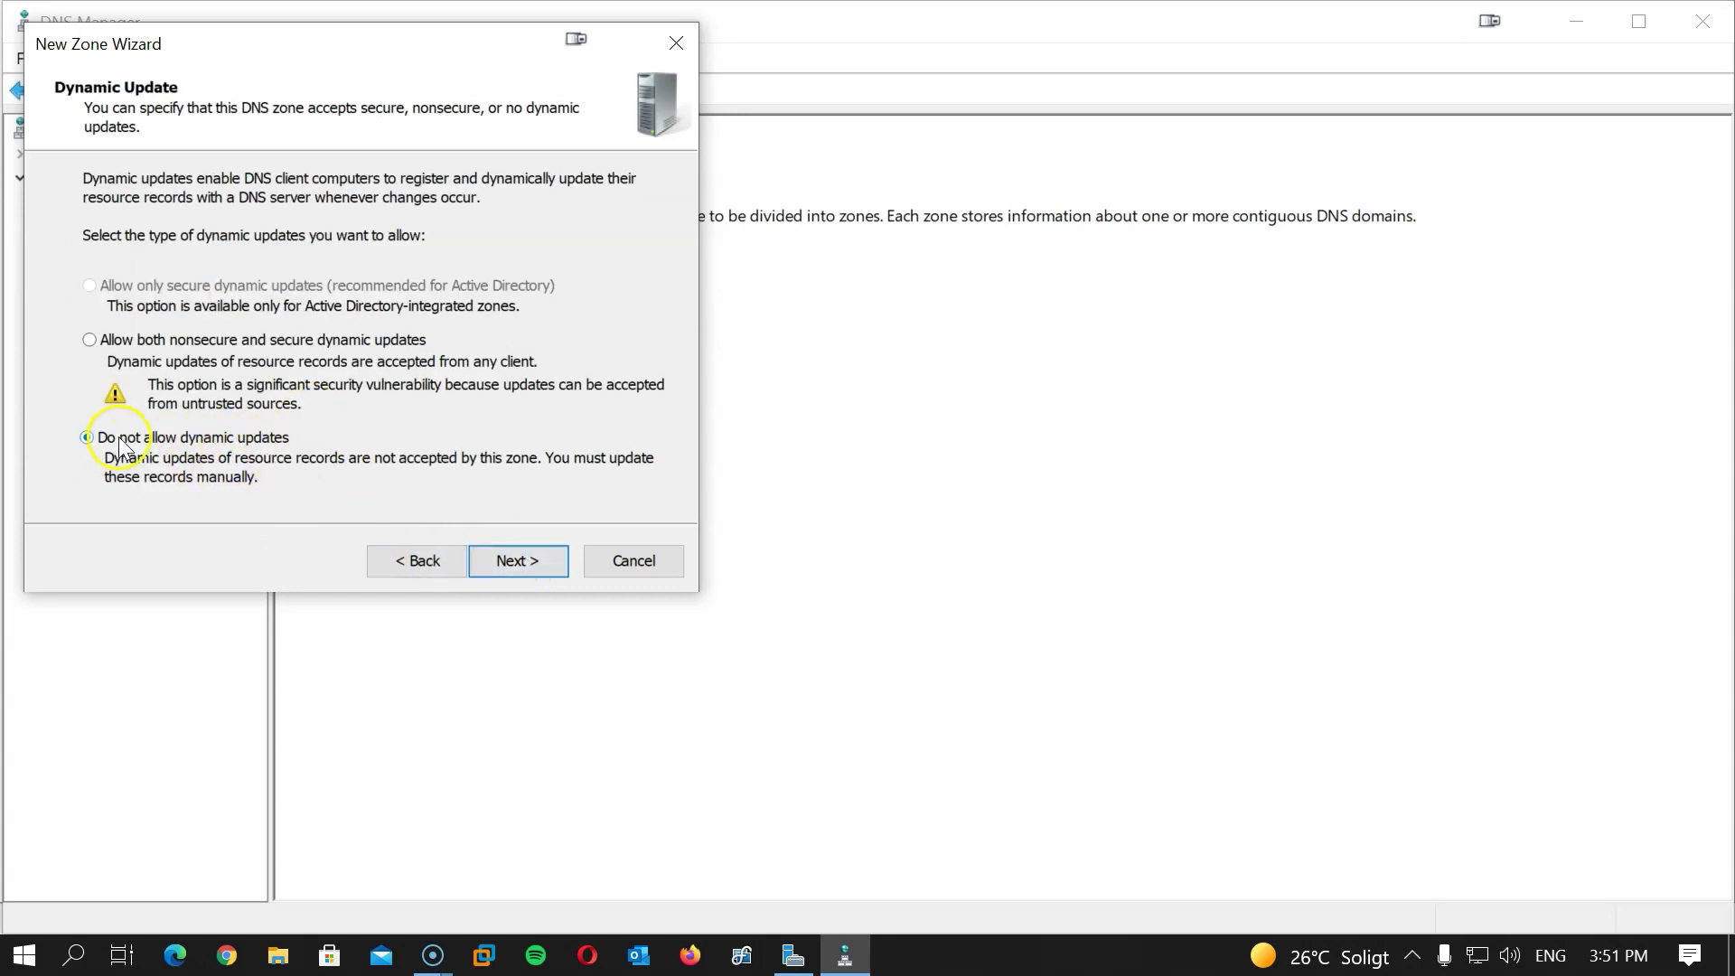
click(523, 561)
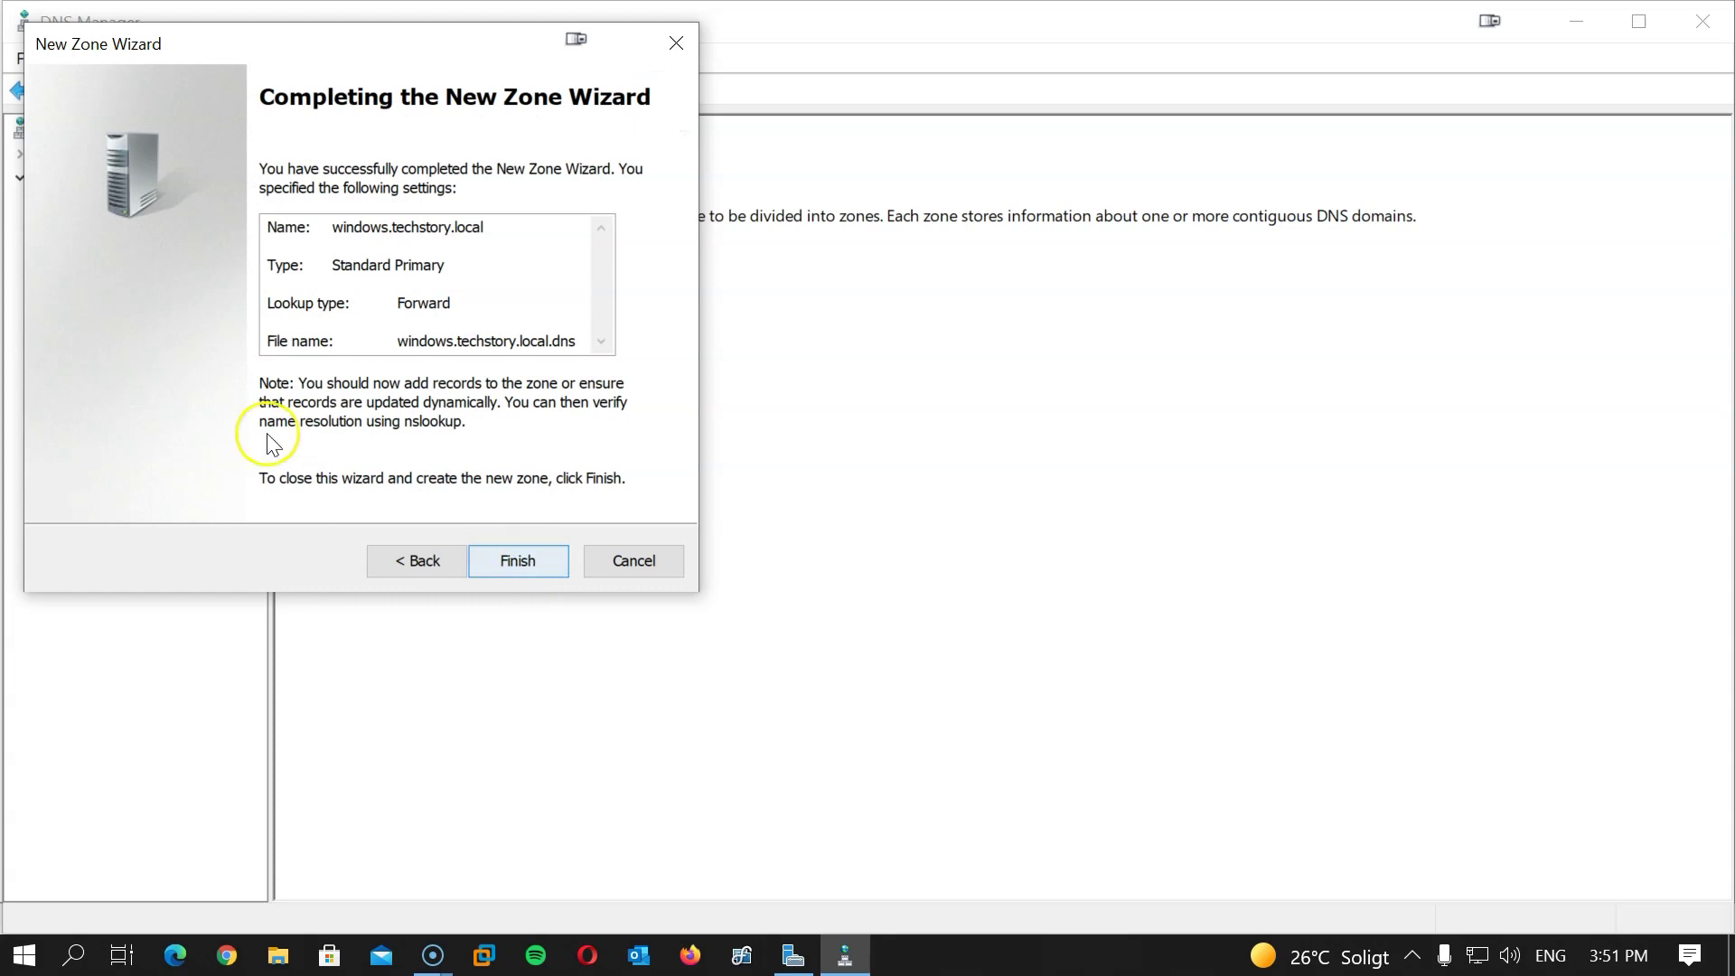
click(500, 561)
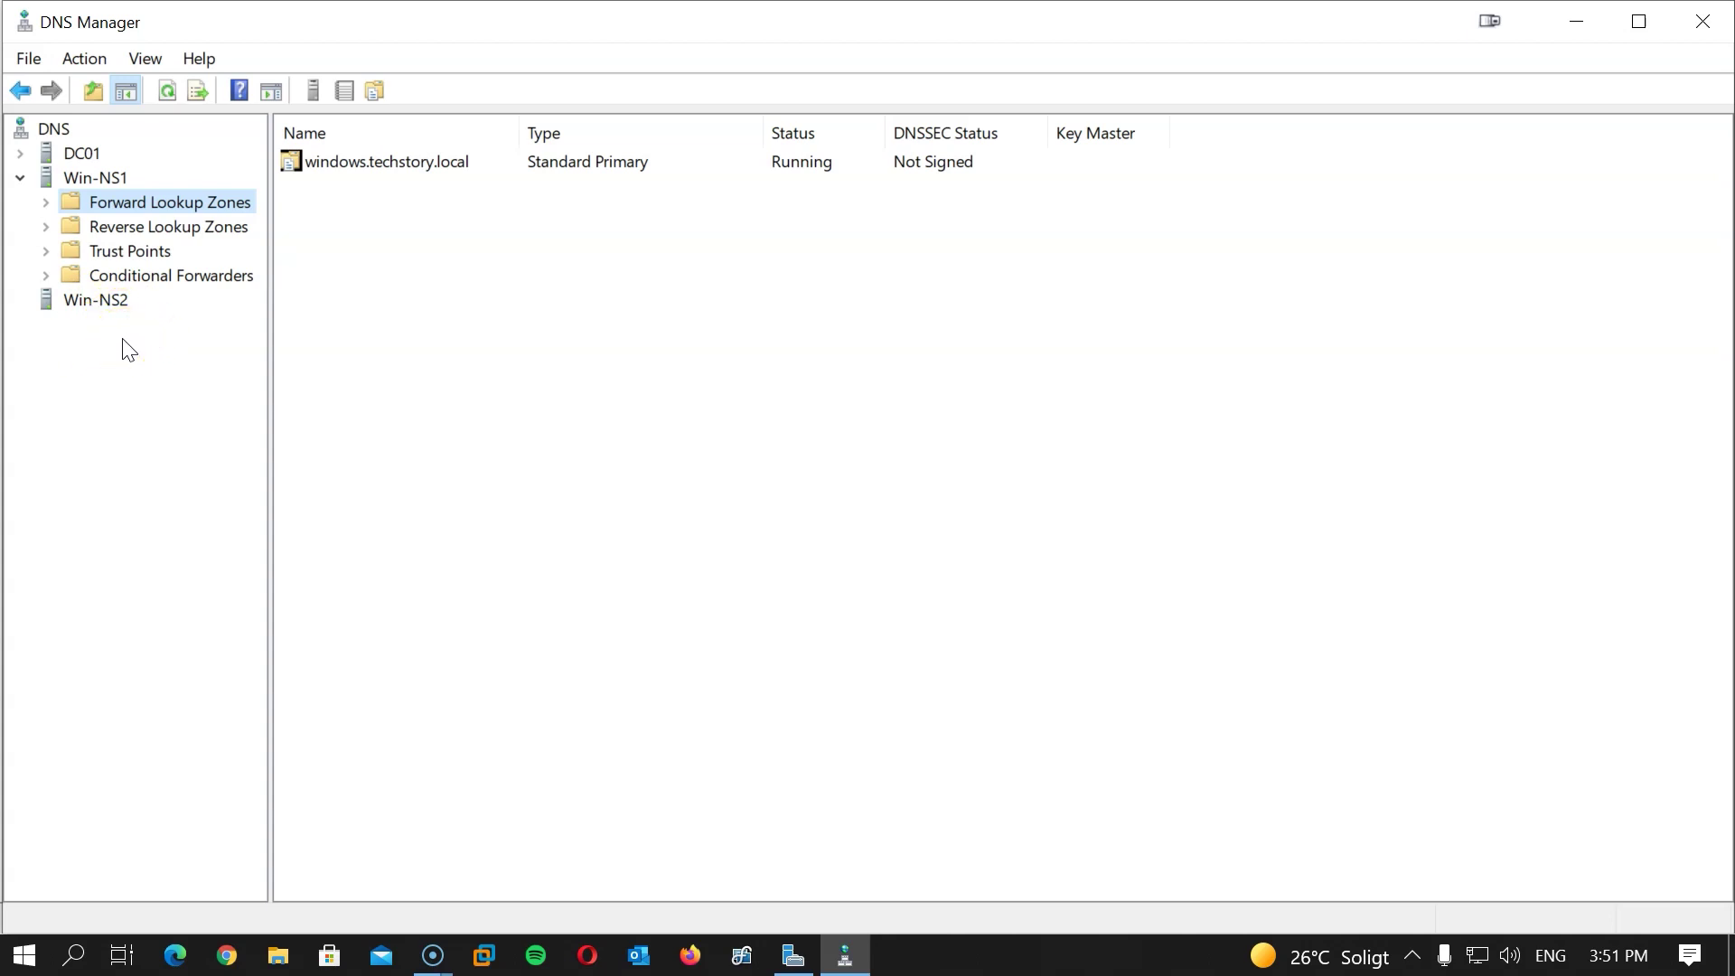
- Start a new secondary forward lookup zone on Win-NS2 and name it windows.techstory.local
click(142, 352)
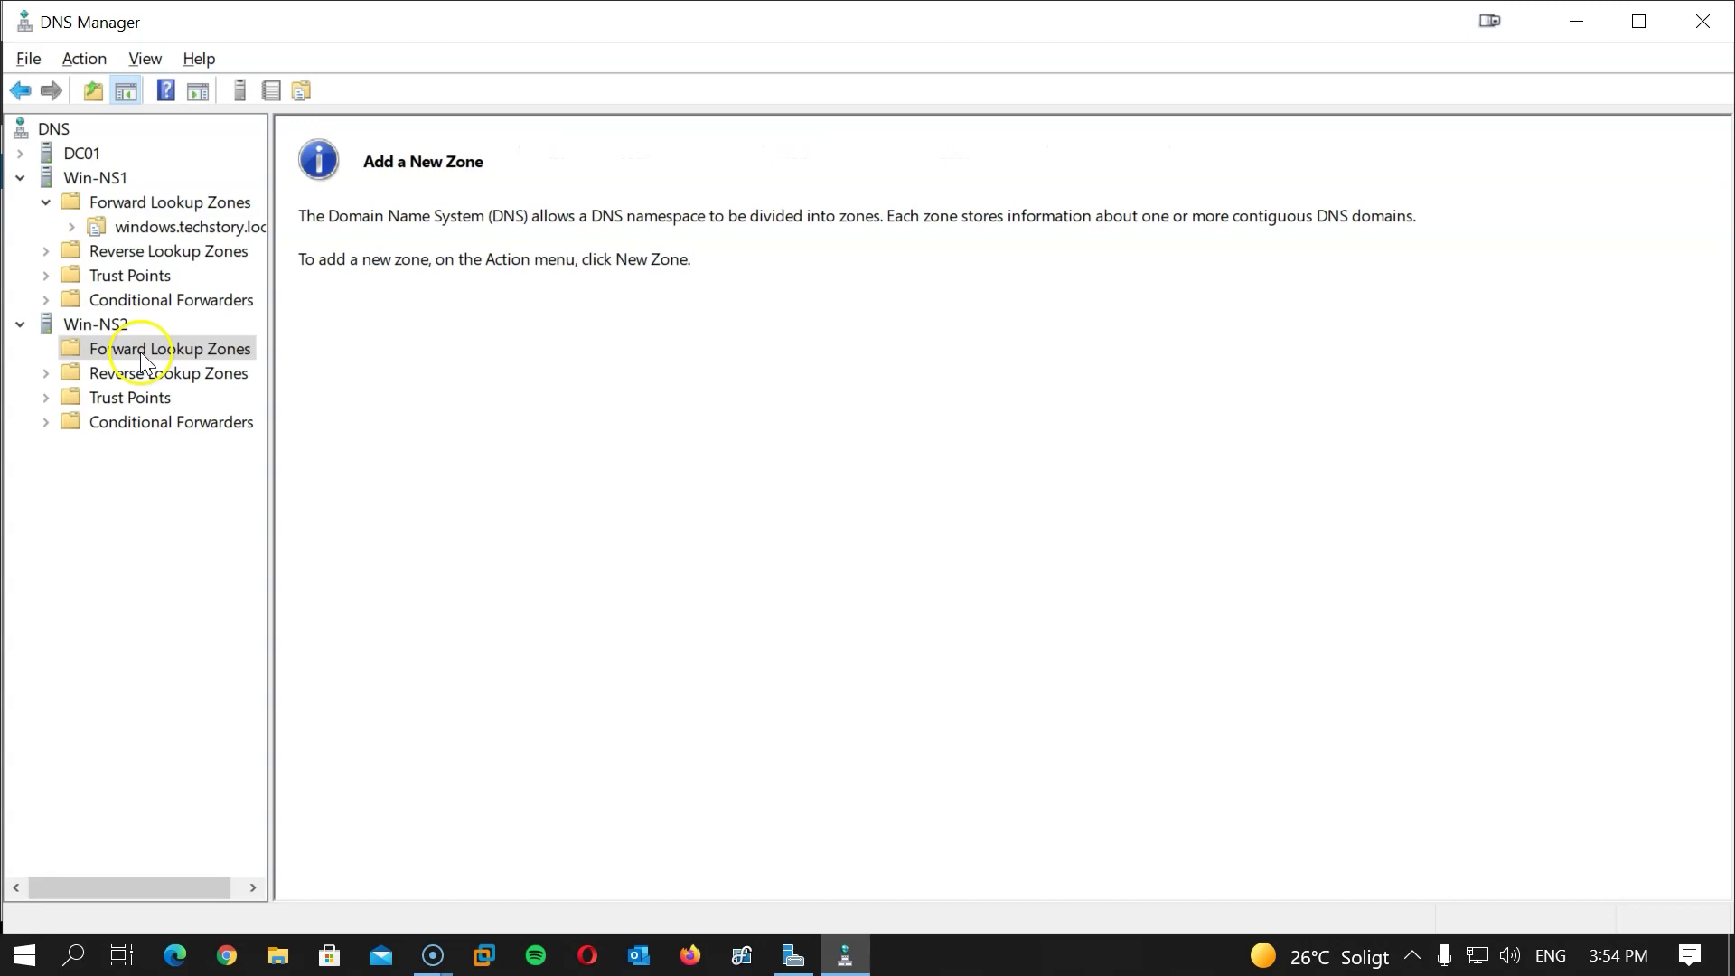
click(145, 352)
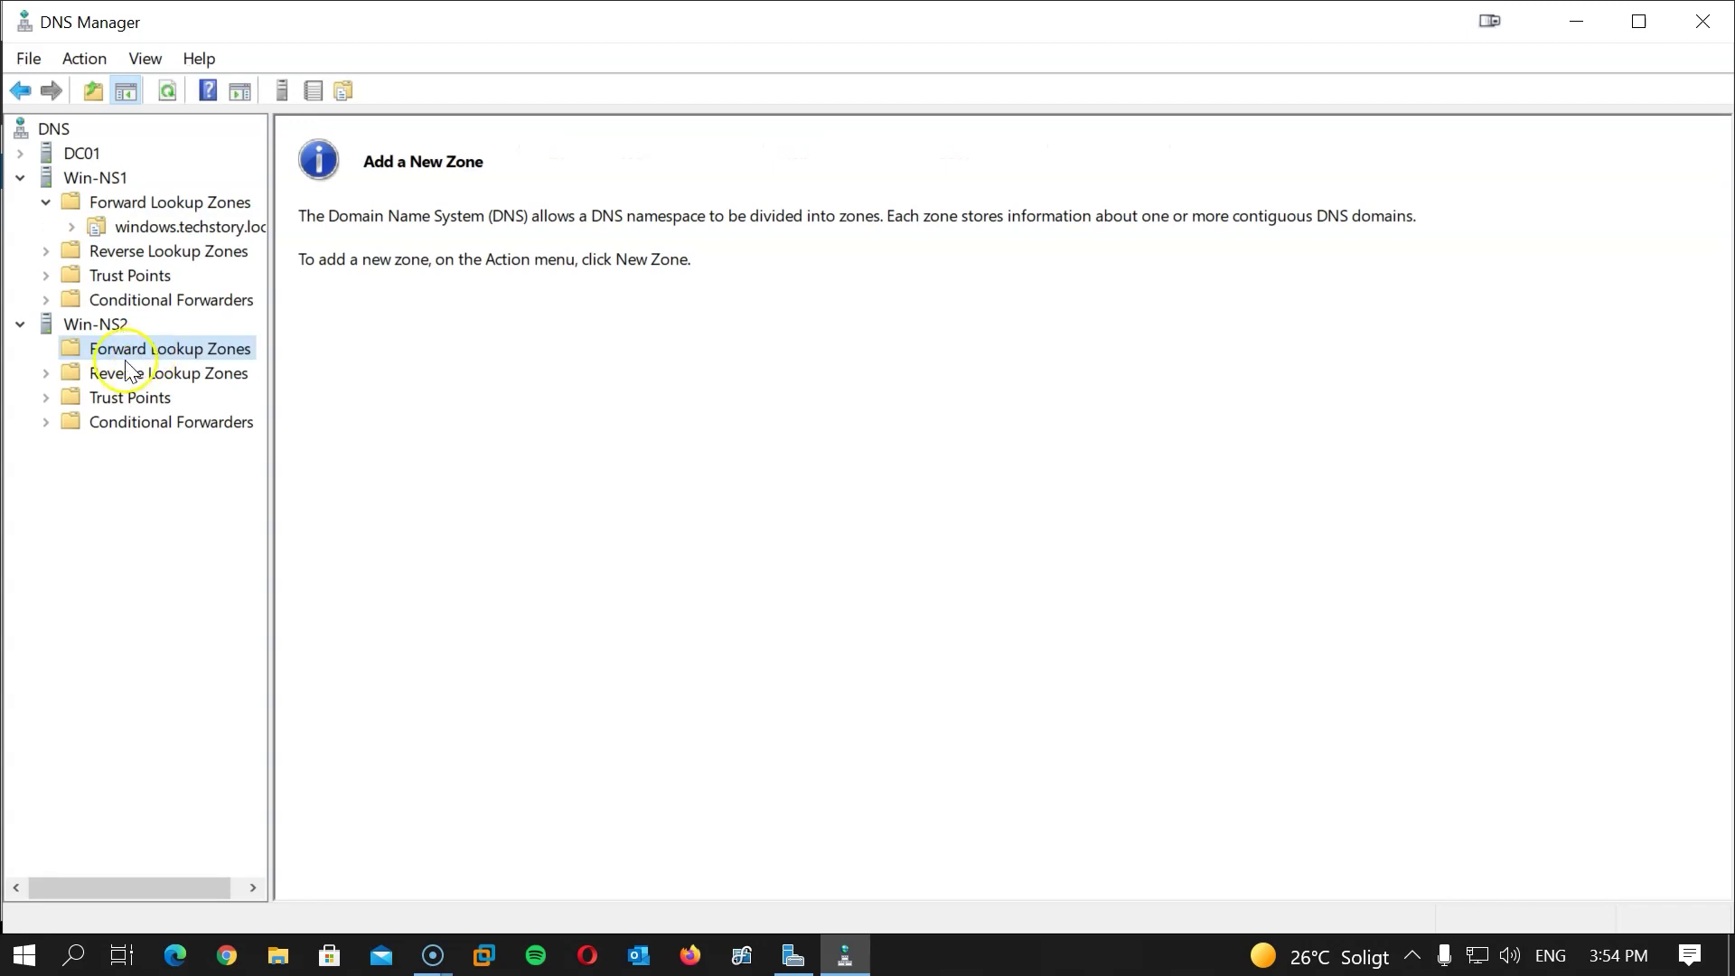
right_click(175, 357)
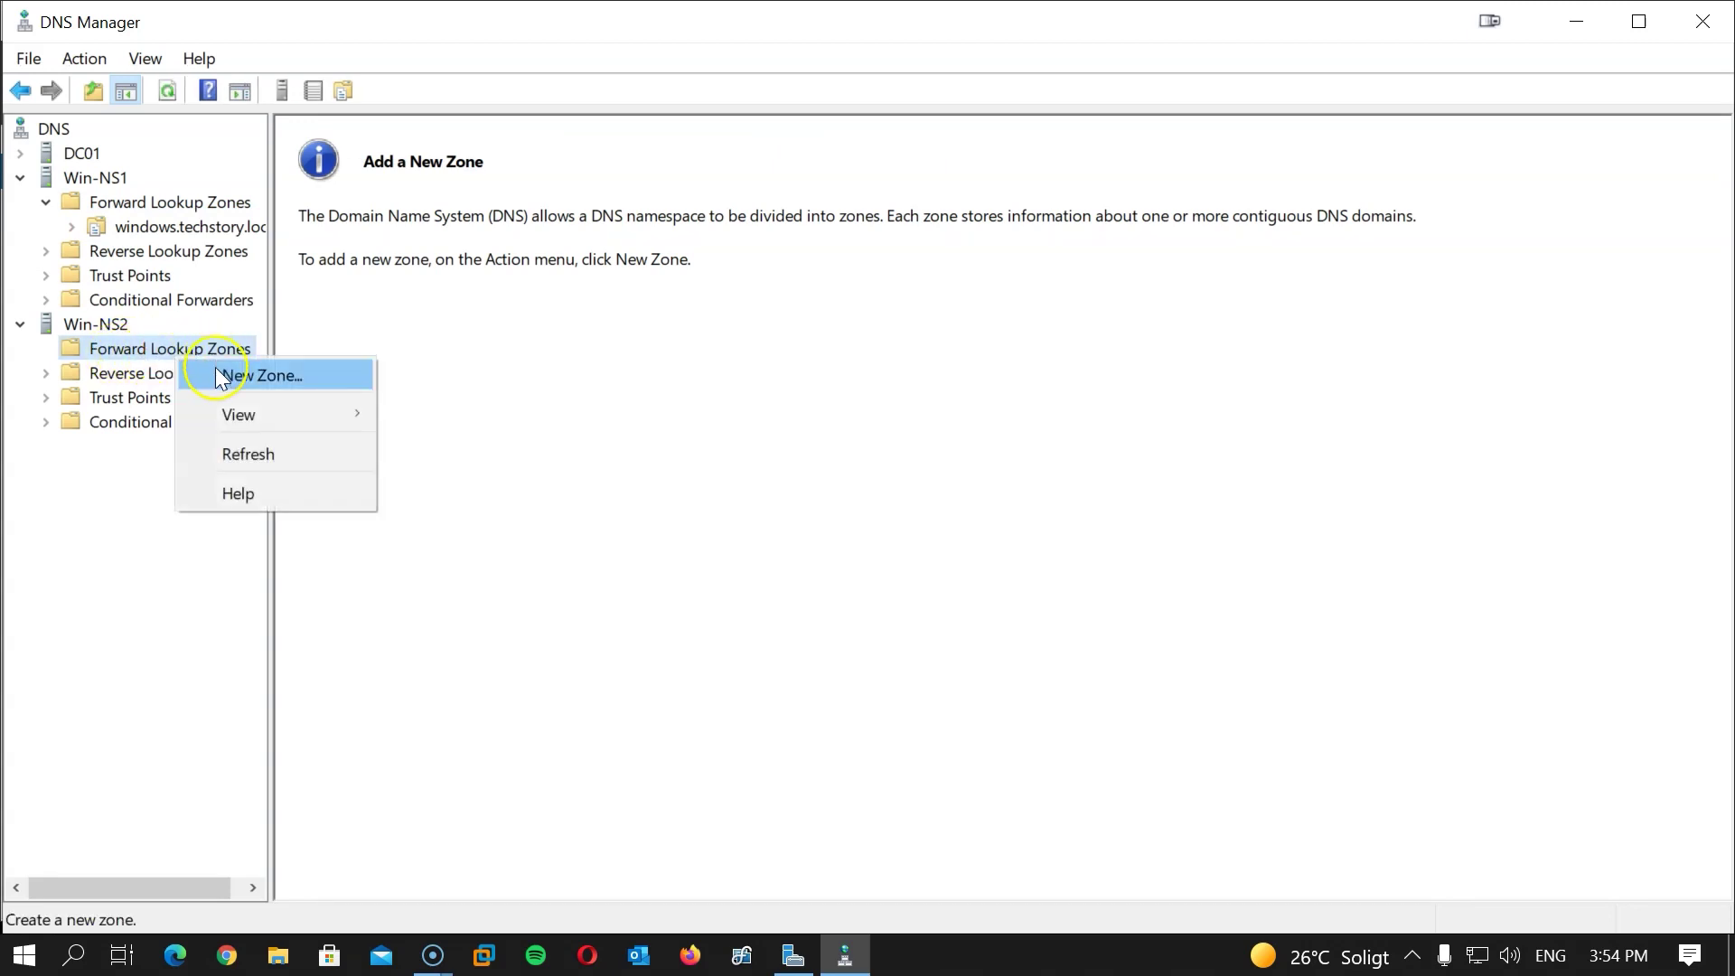
click(269, 382)
click(527, 567)
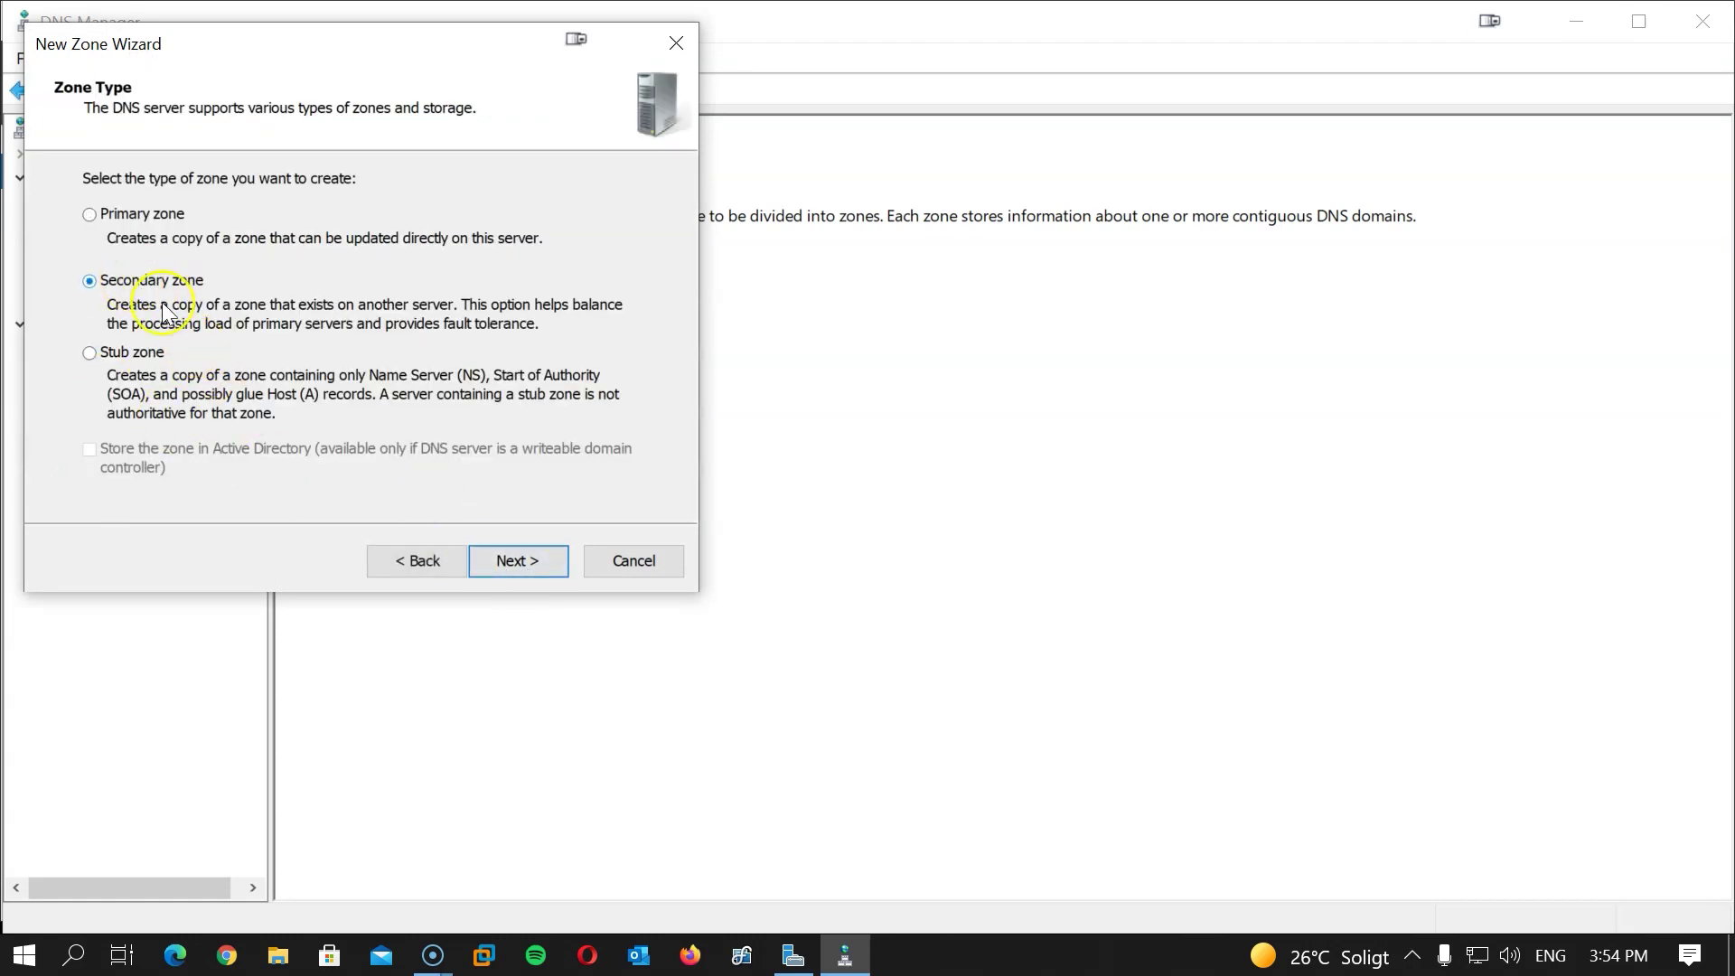
click(535, 567)
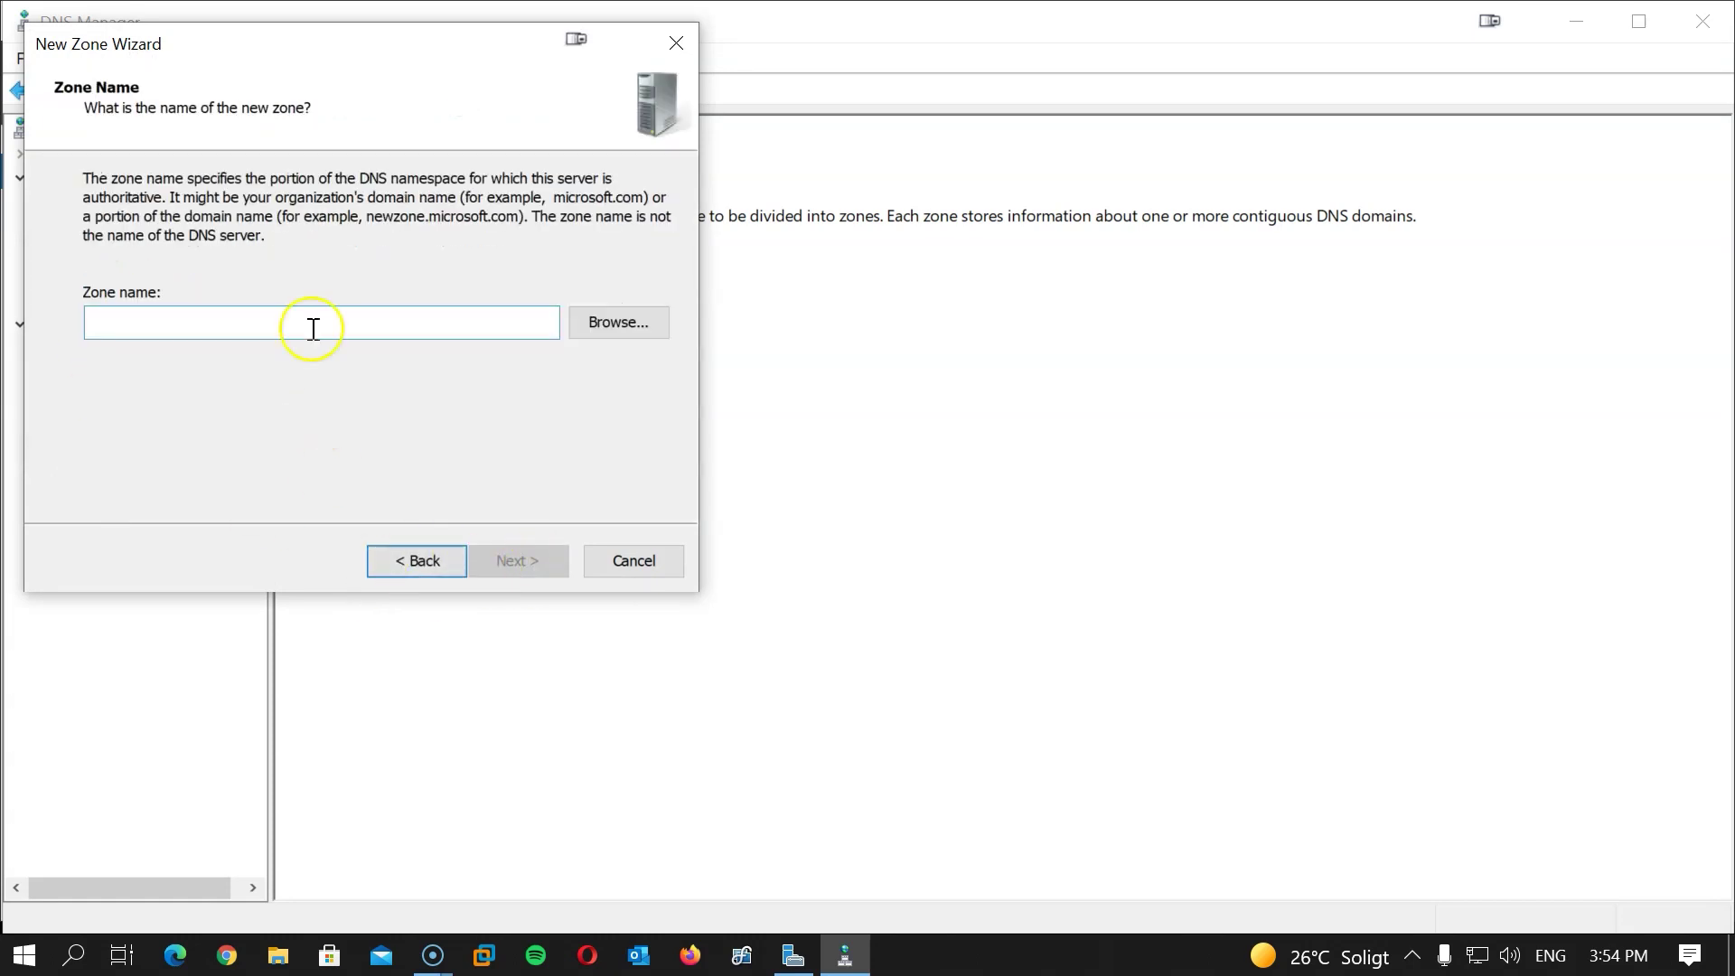
text(windows.techstory.local)
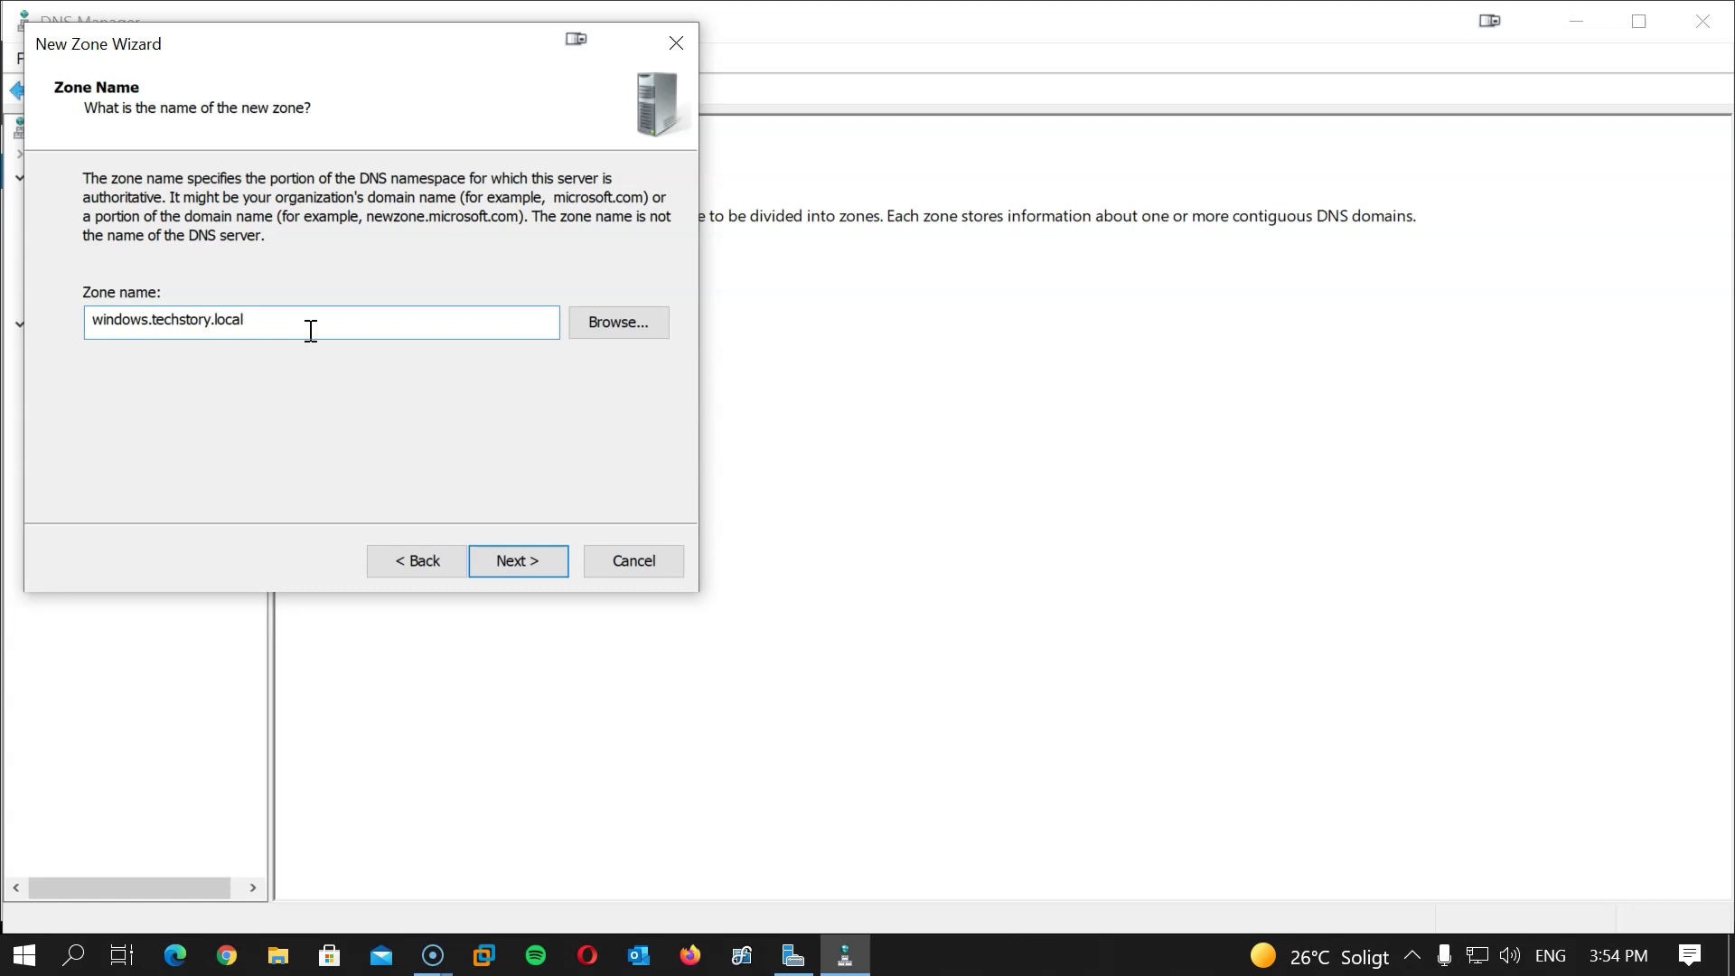
click(535, 560)
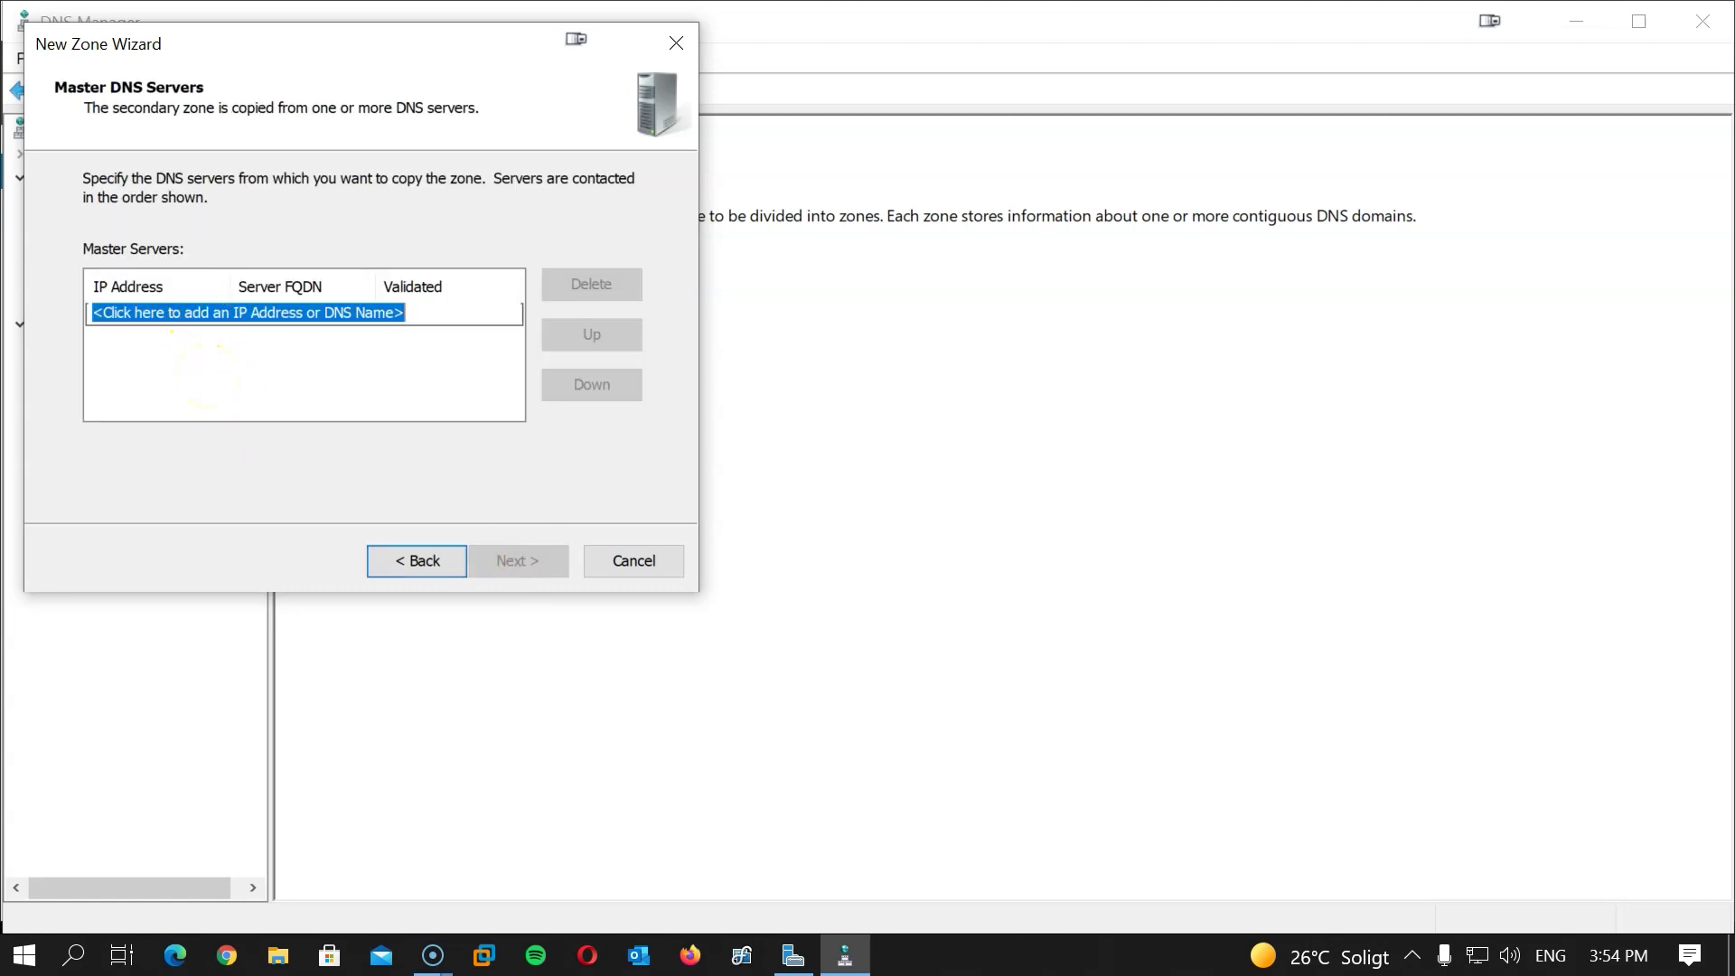
- Add 10.10.10.102 as the master DNS server for the secondary zone and create the zone
text(10.10.10.102)
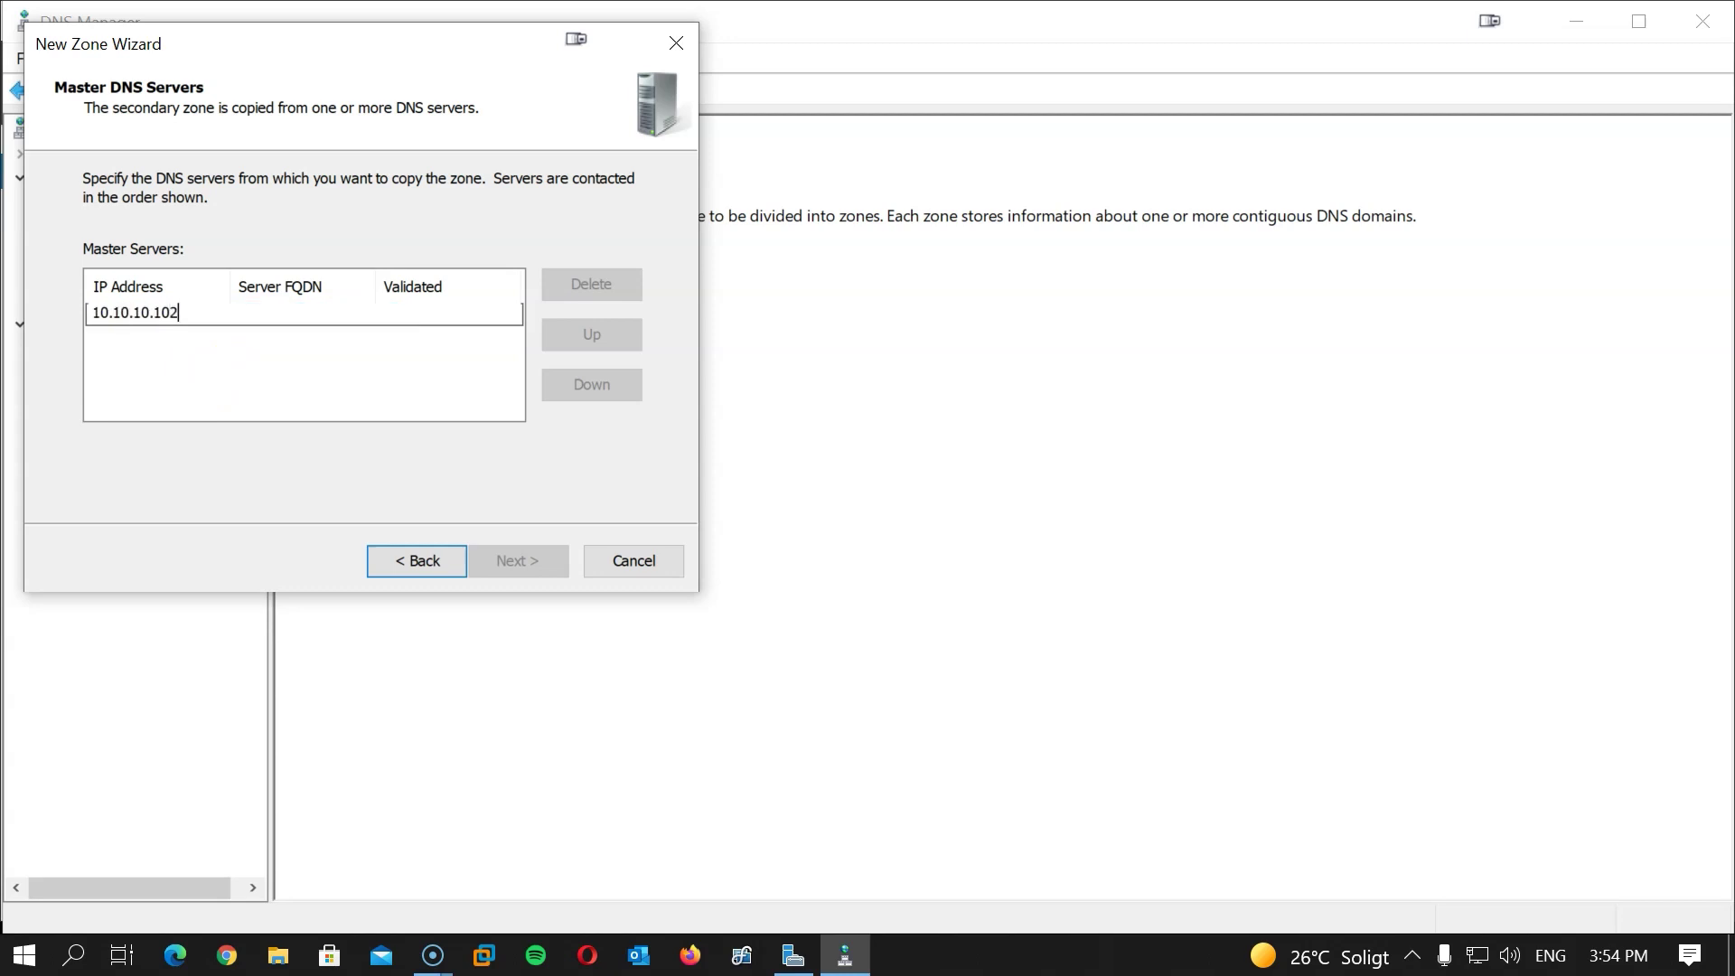
click(213, 386)
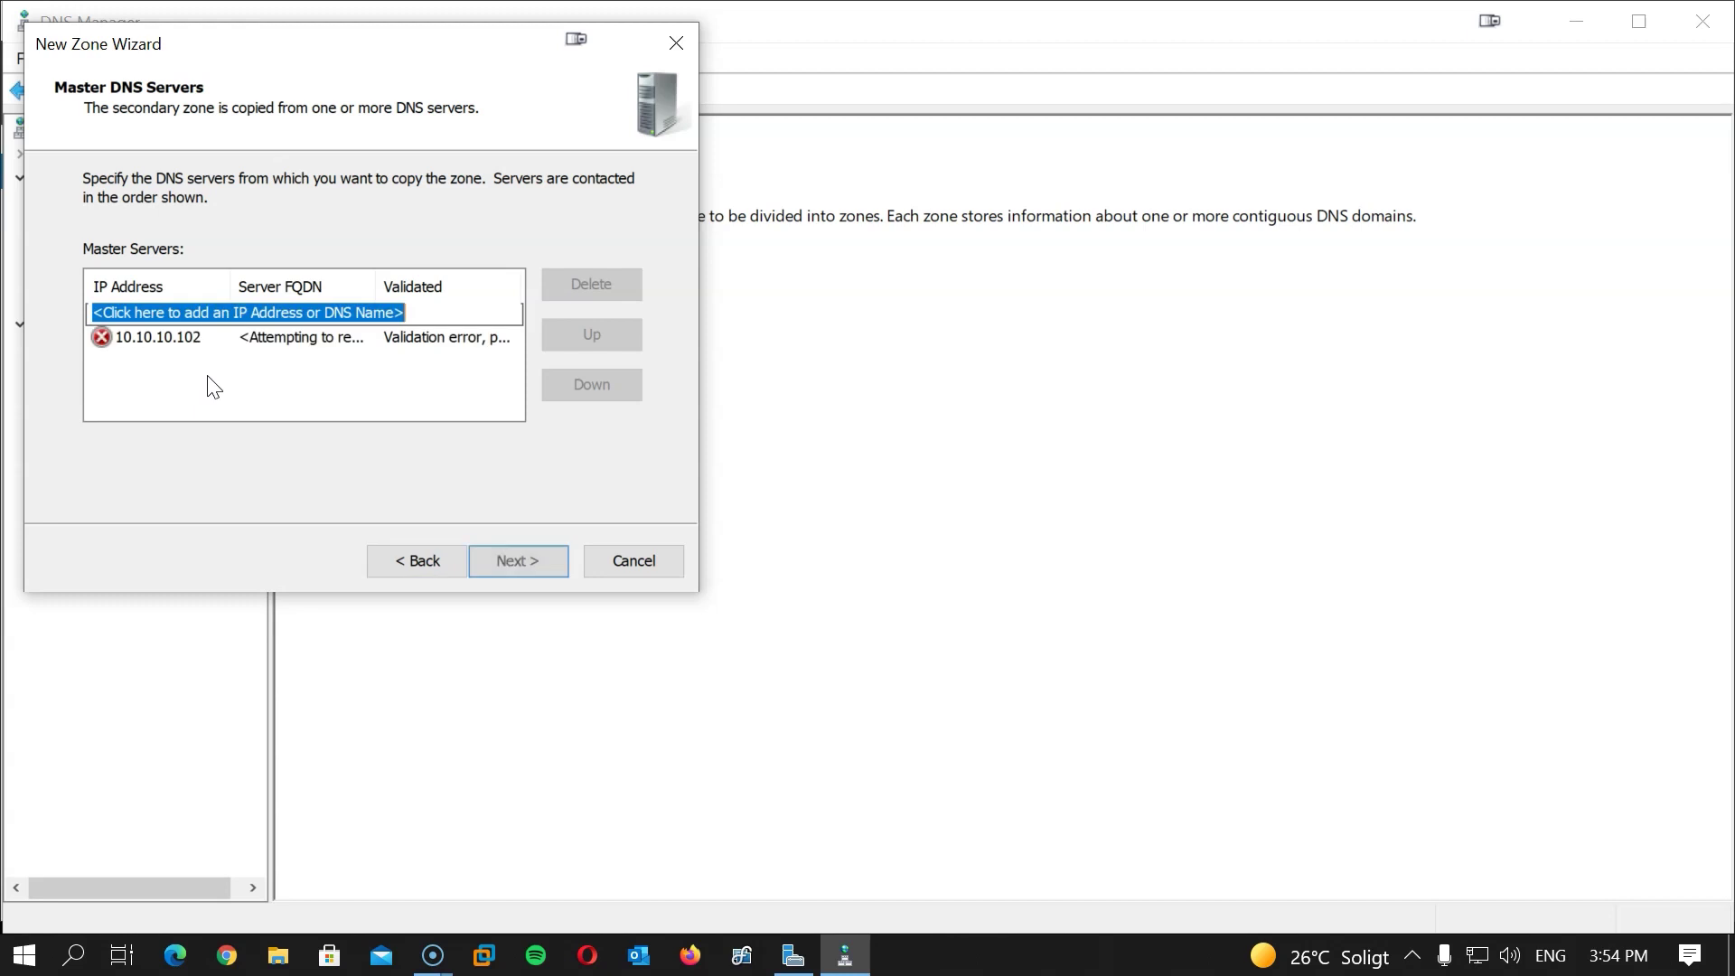
click(506, 560)
click(499, 562)
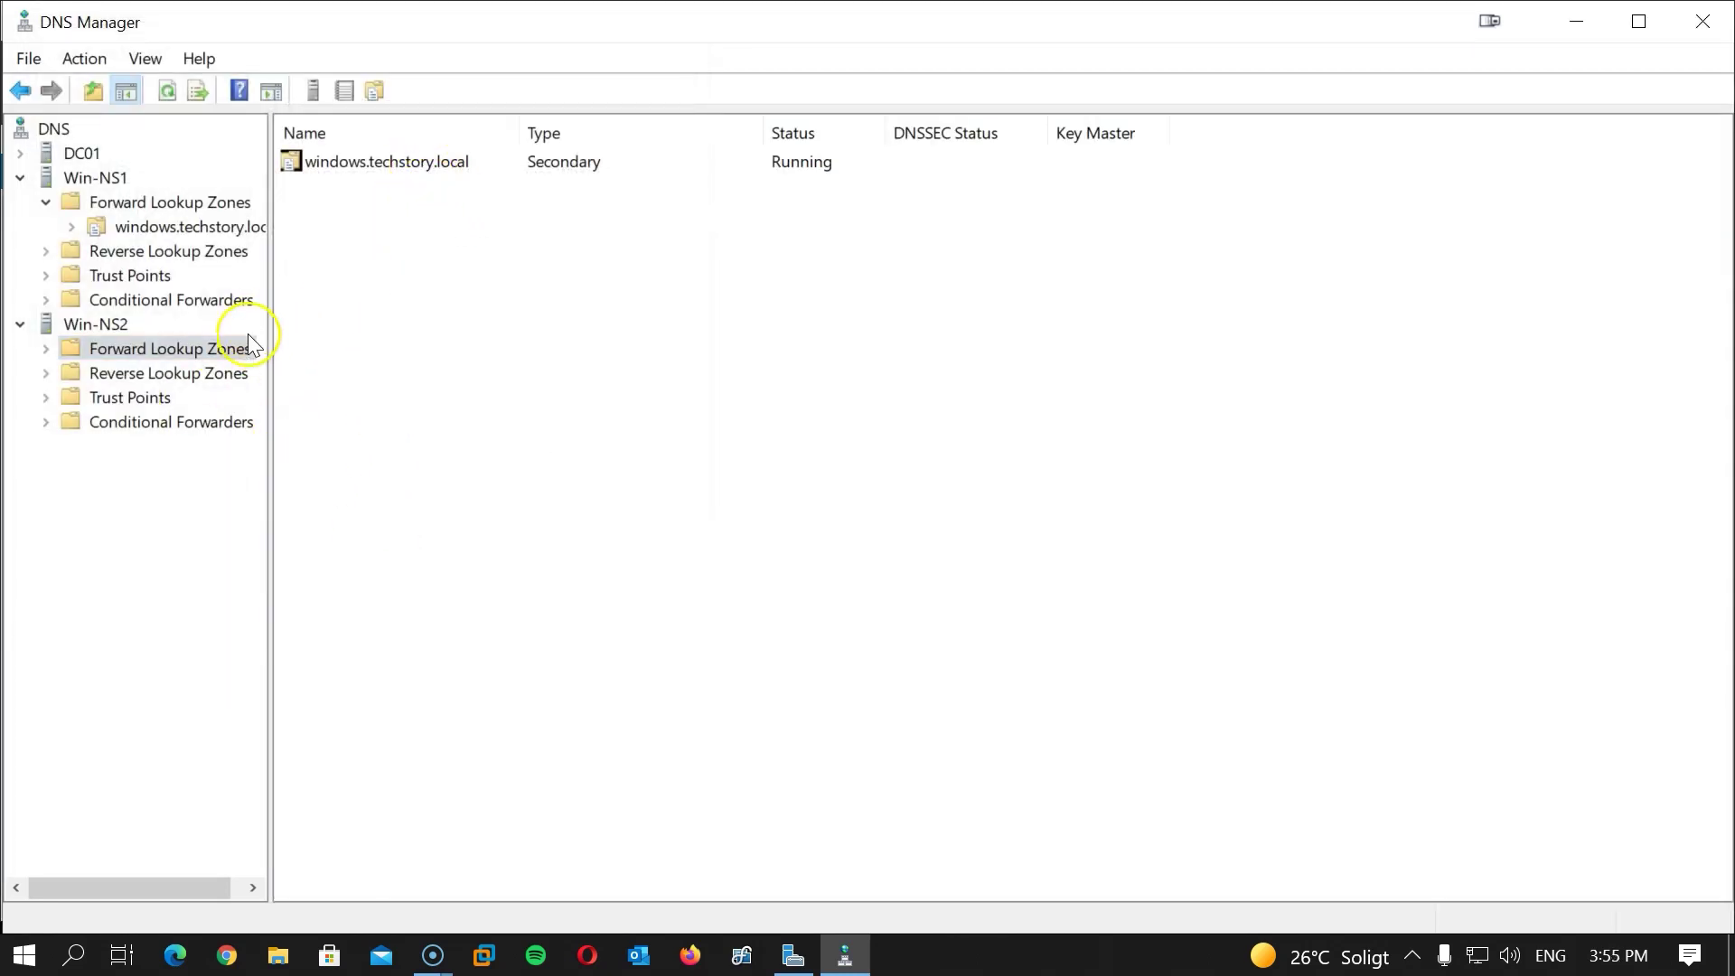
- In the properties of the windows.techstory.local zone on Win-NS1, restrict zone transfers to only the following servers
click(194, 227)
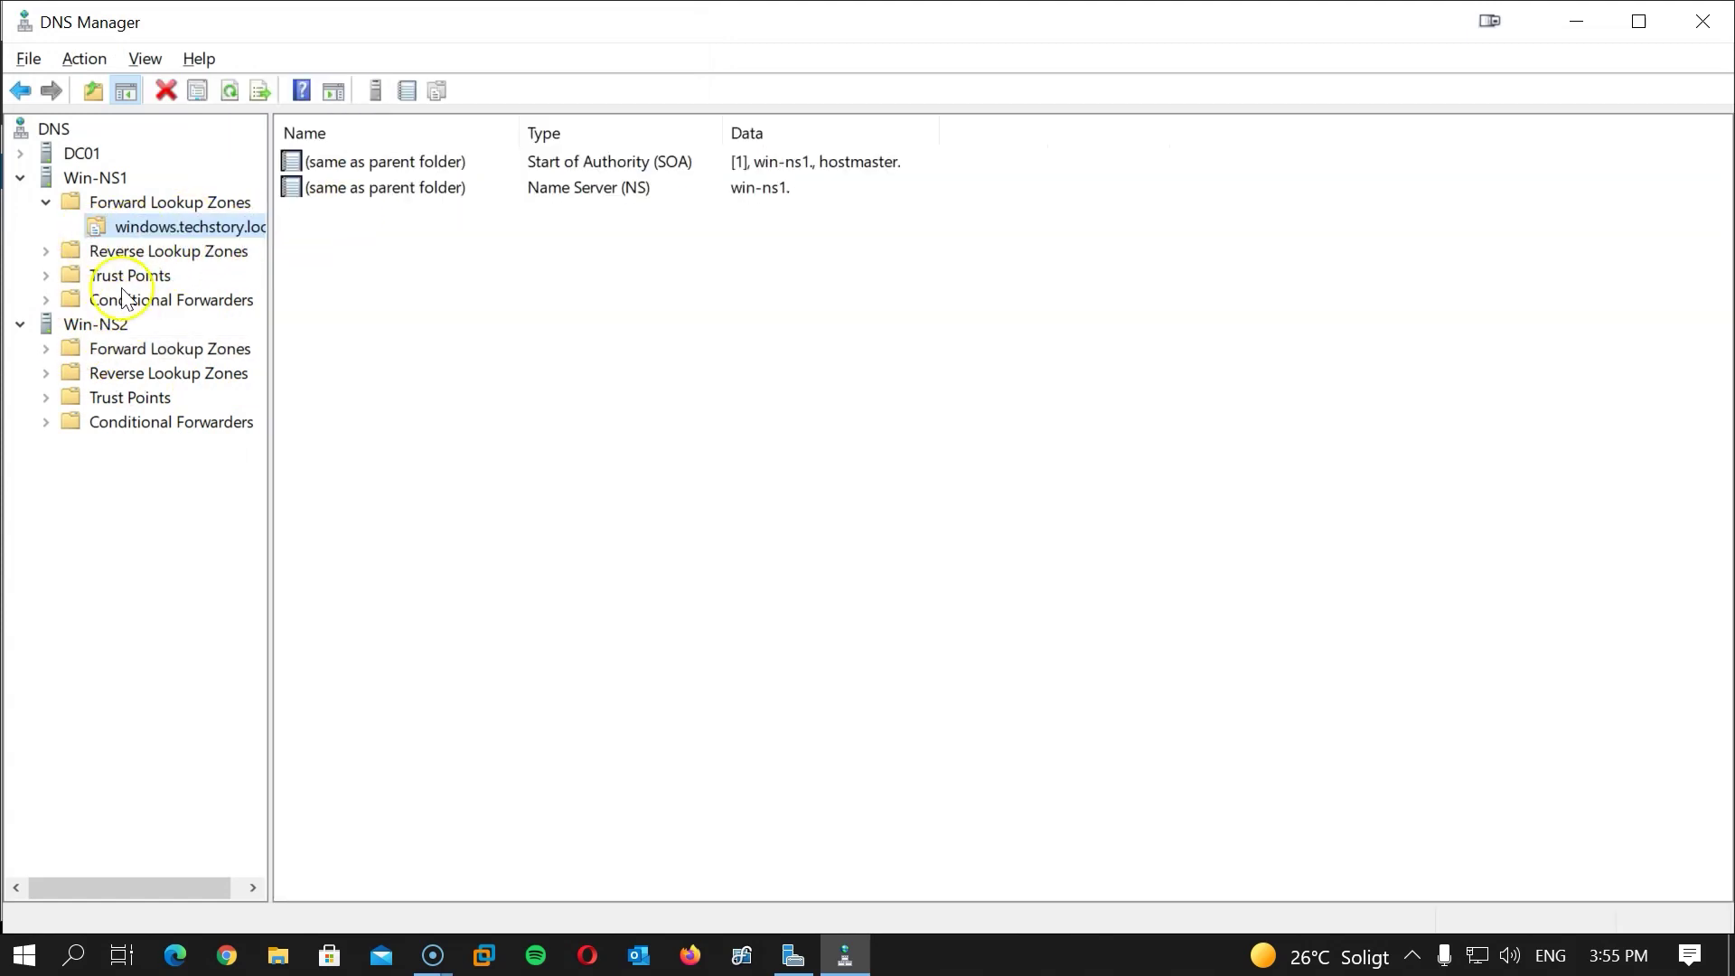
right_click(191, 231)
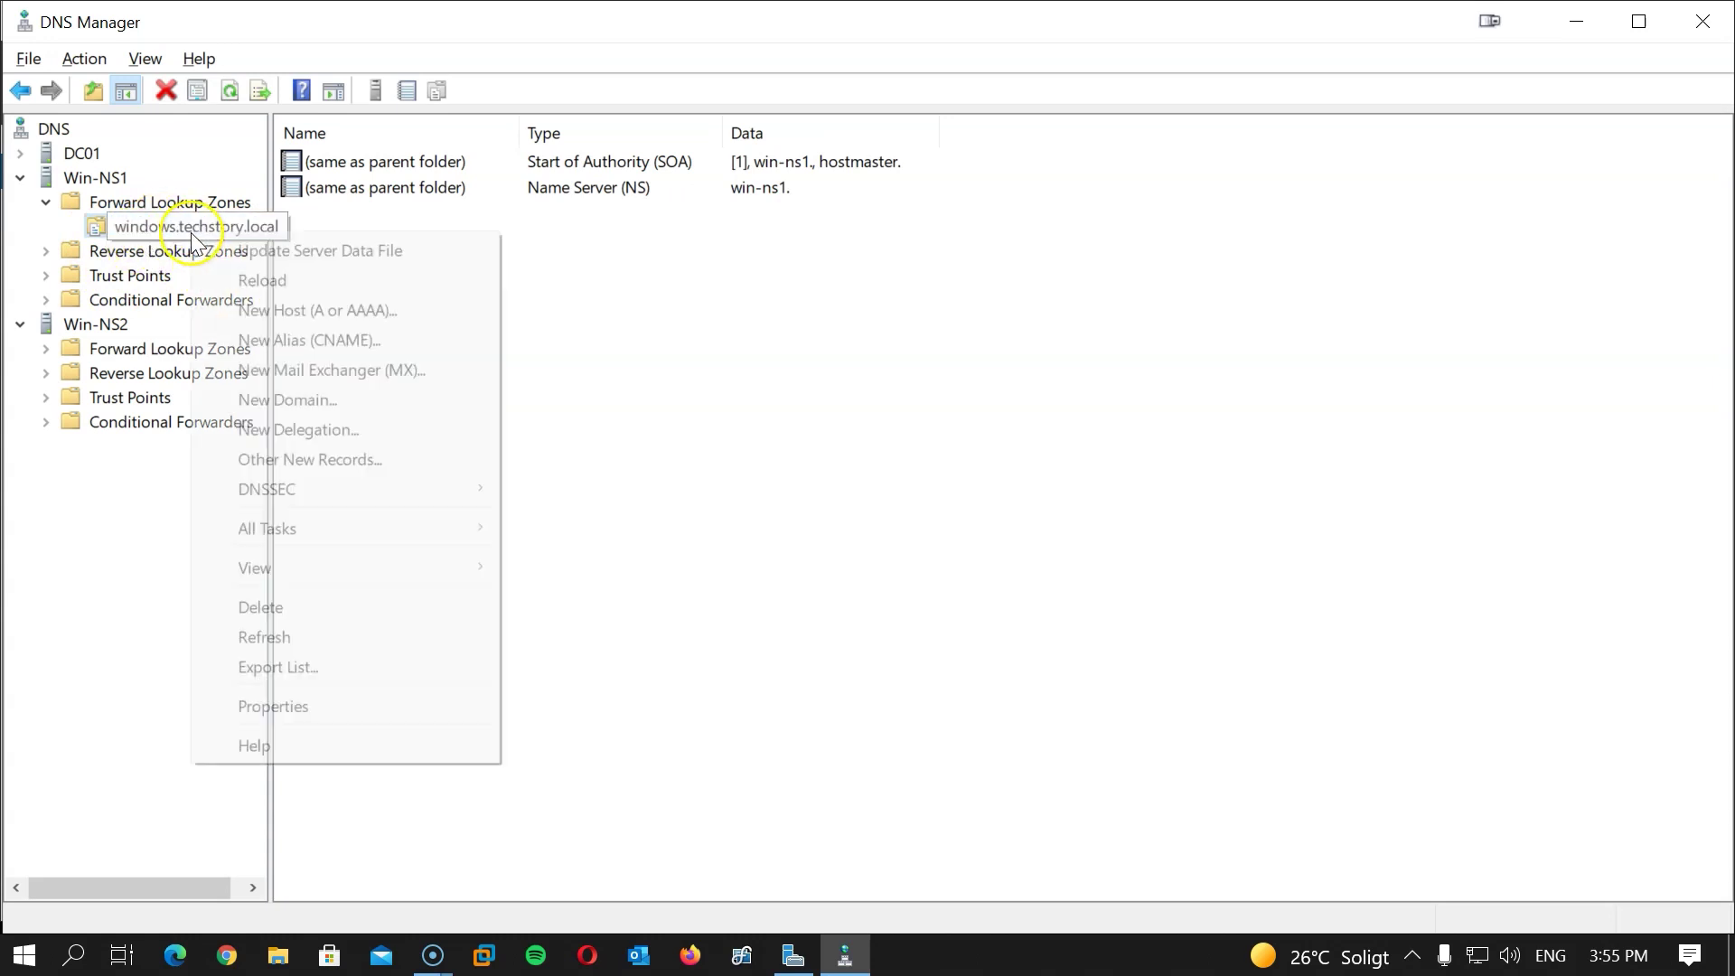
click(327, 719)
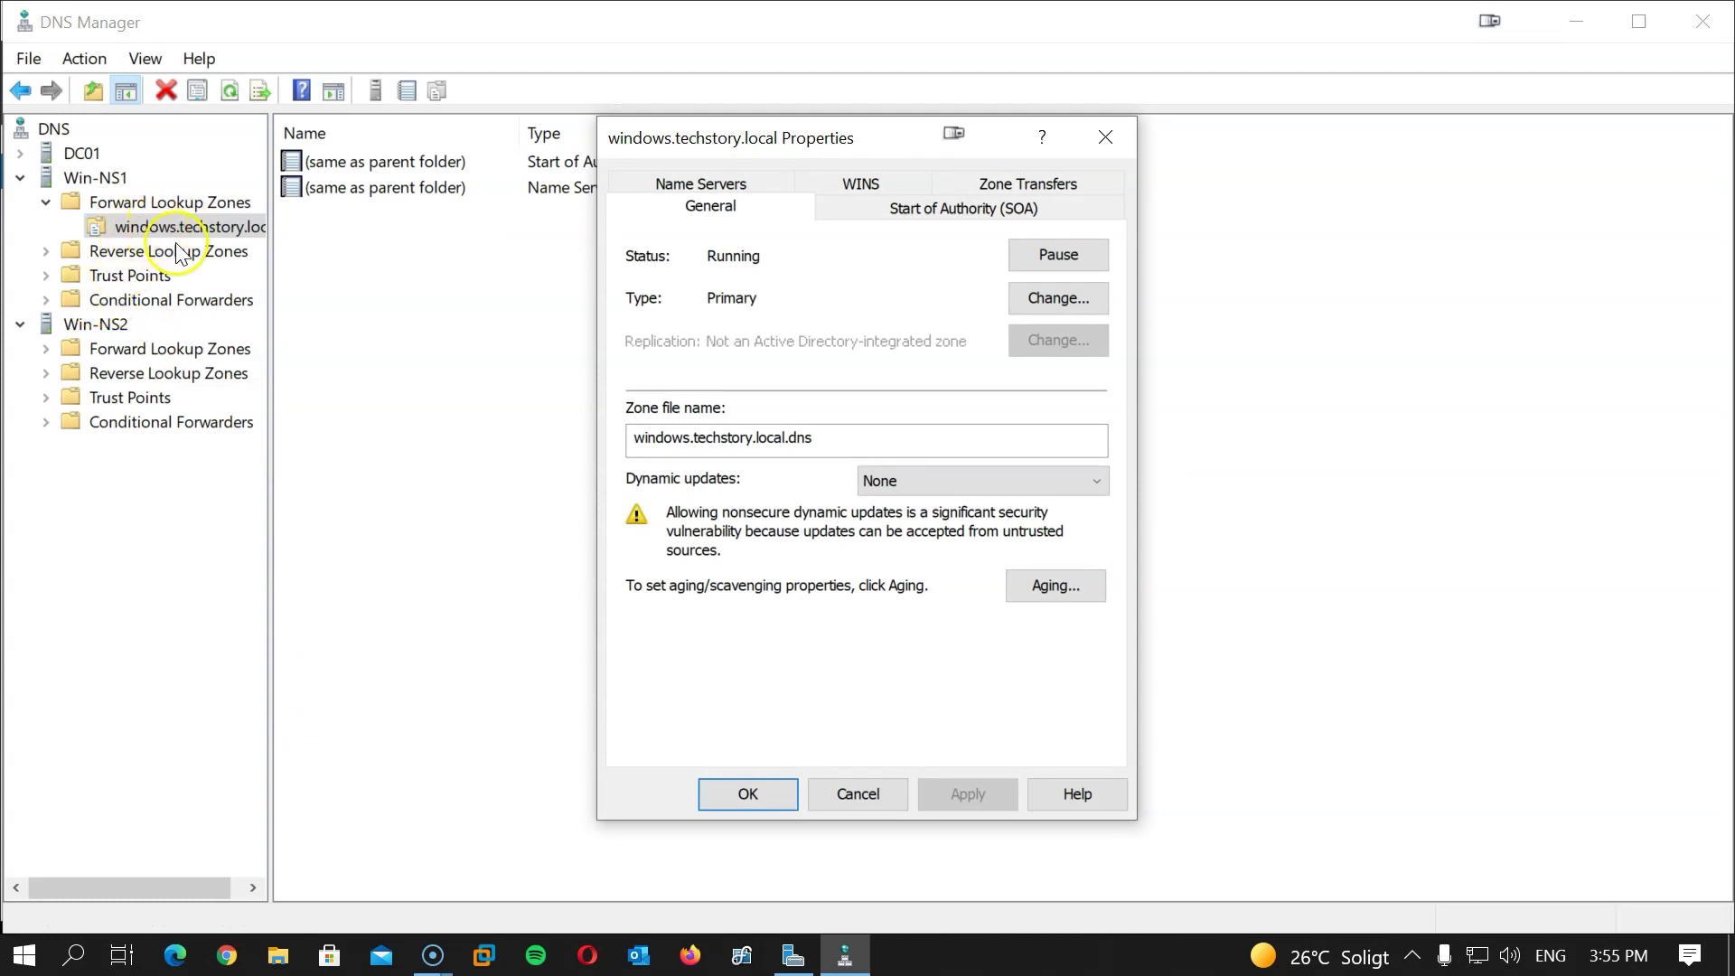
drag(795, 137, 642, 134)
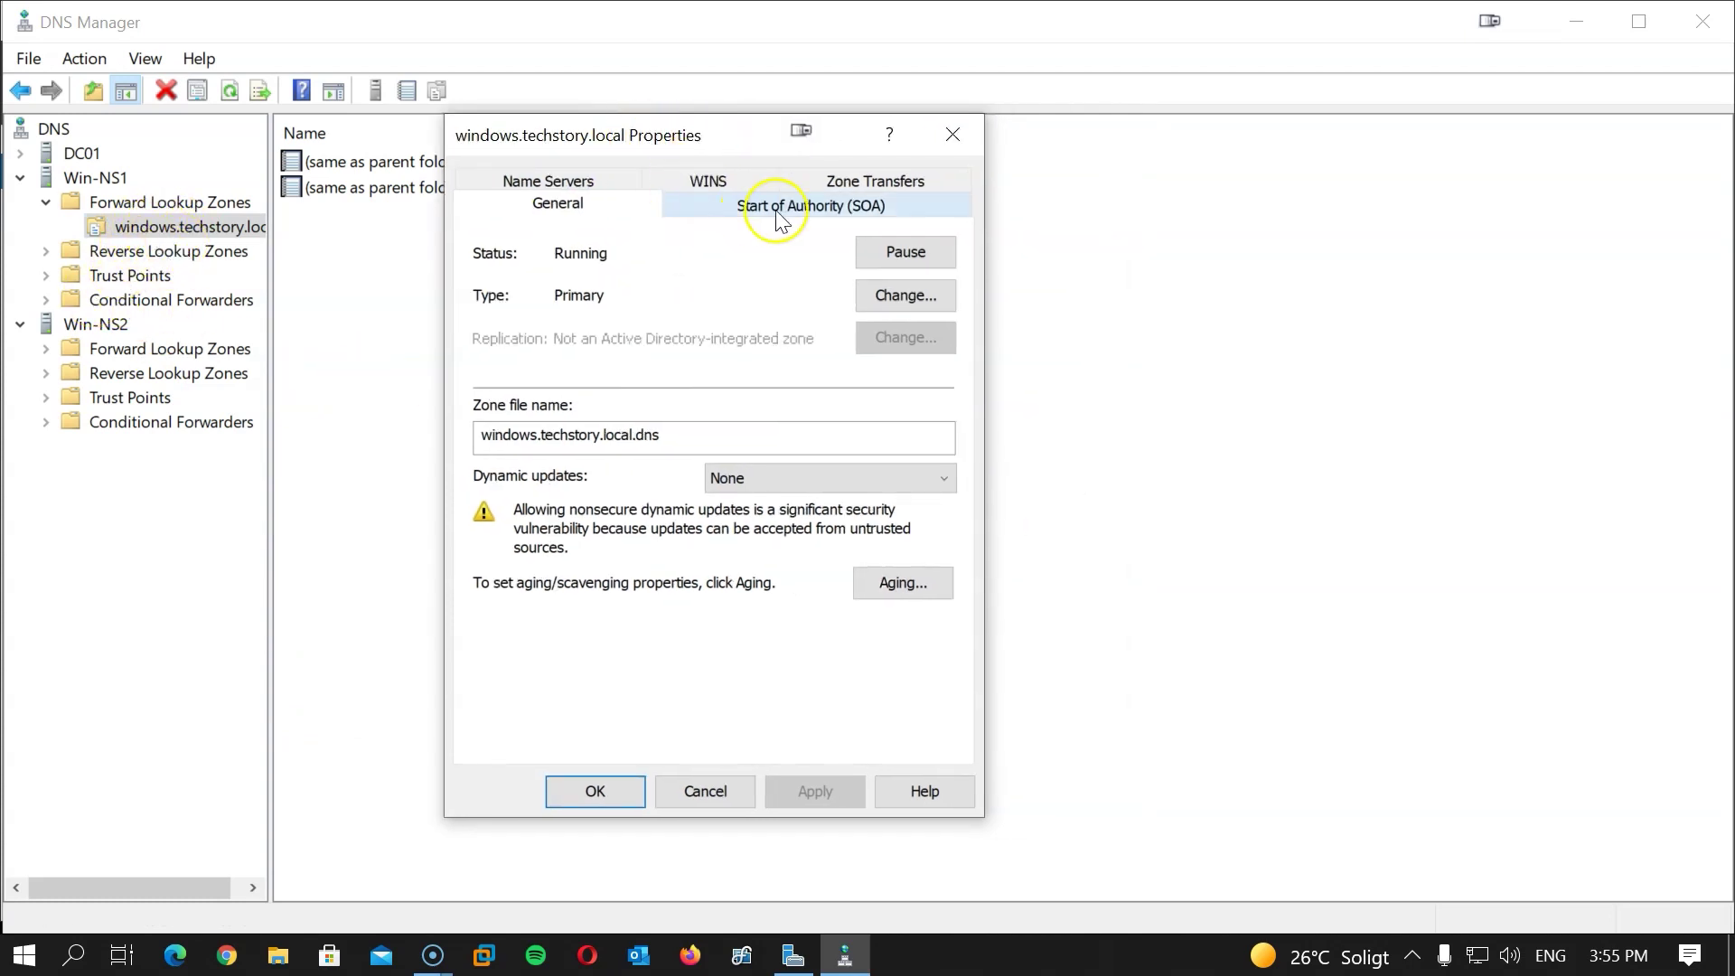
click(881, 184)
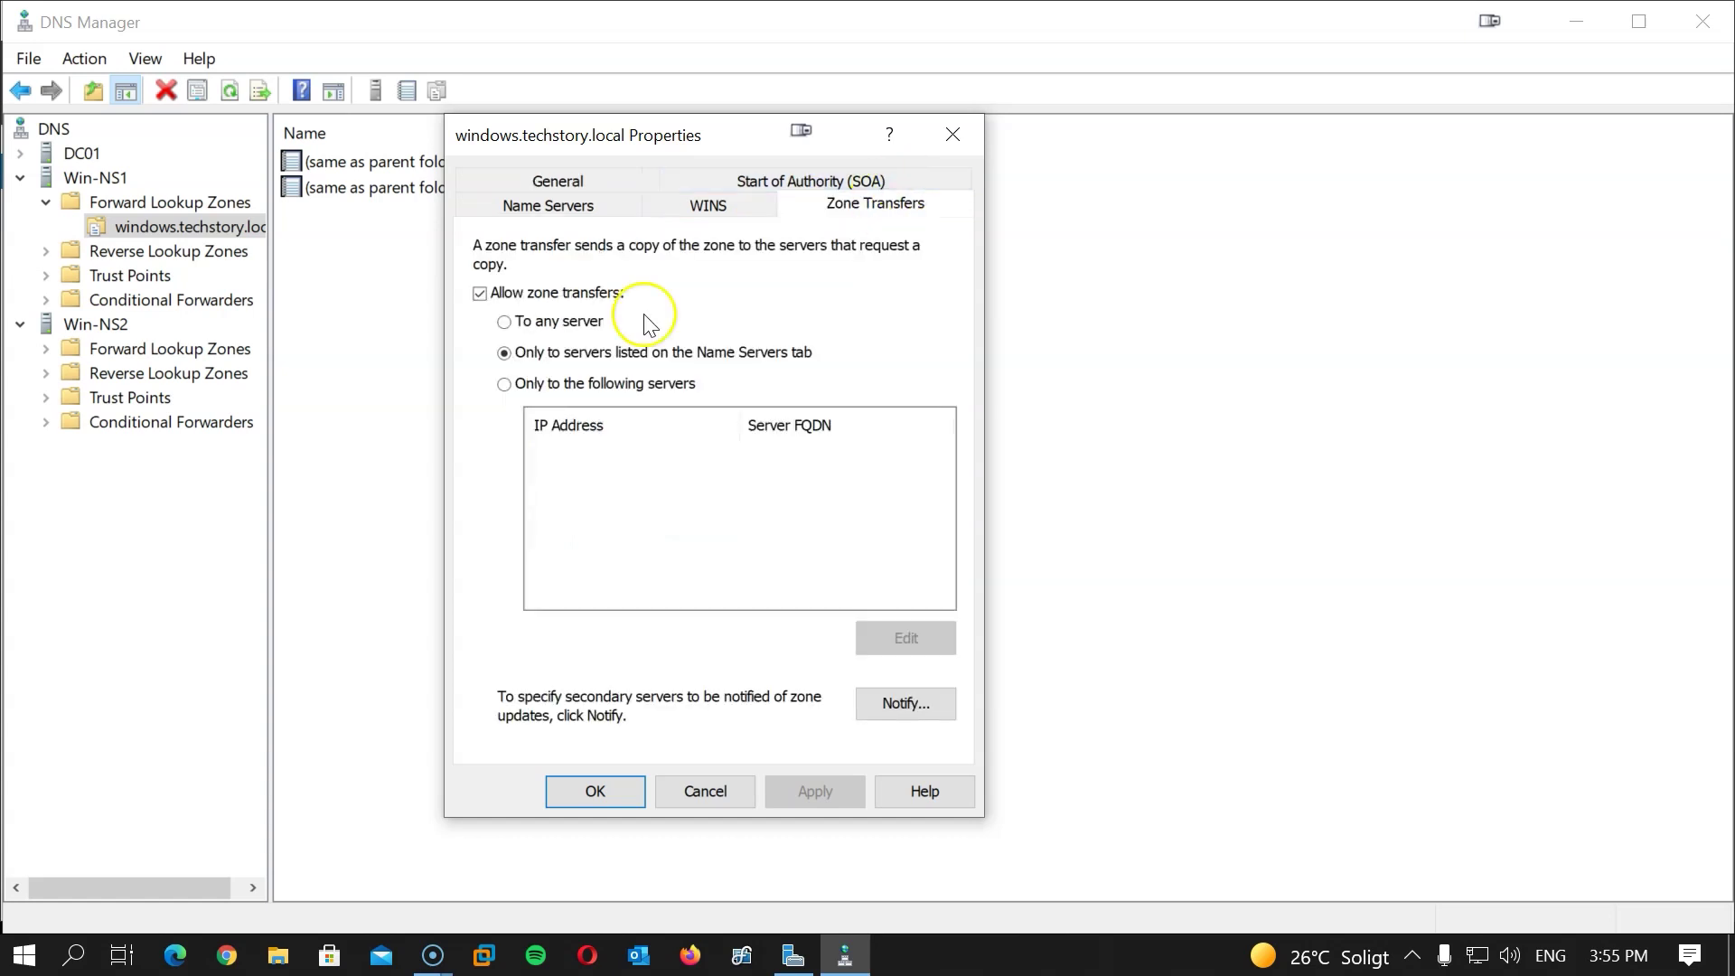
click(563, 387)
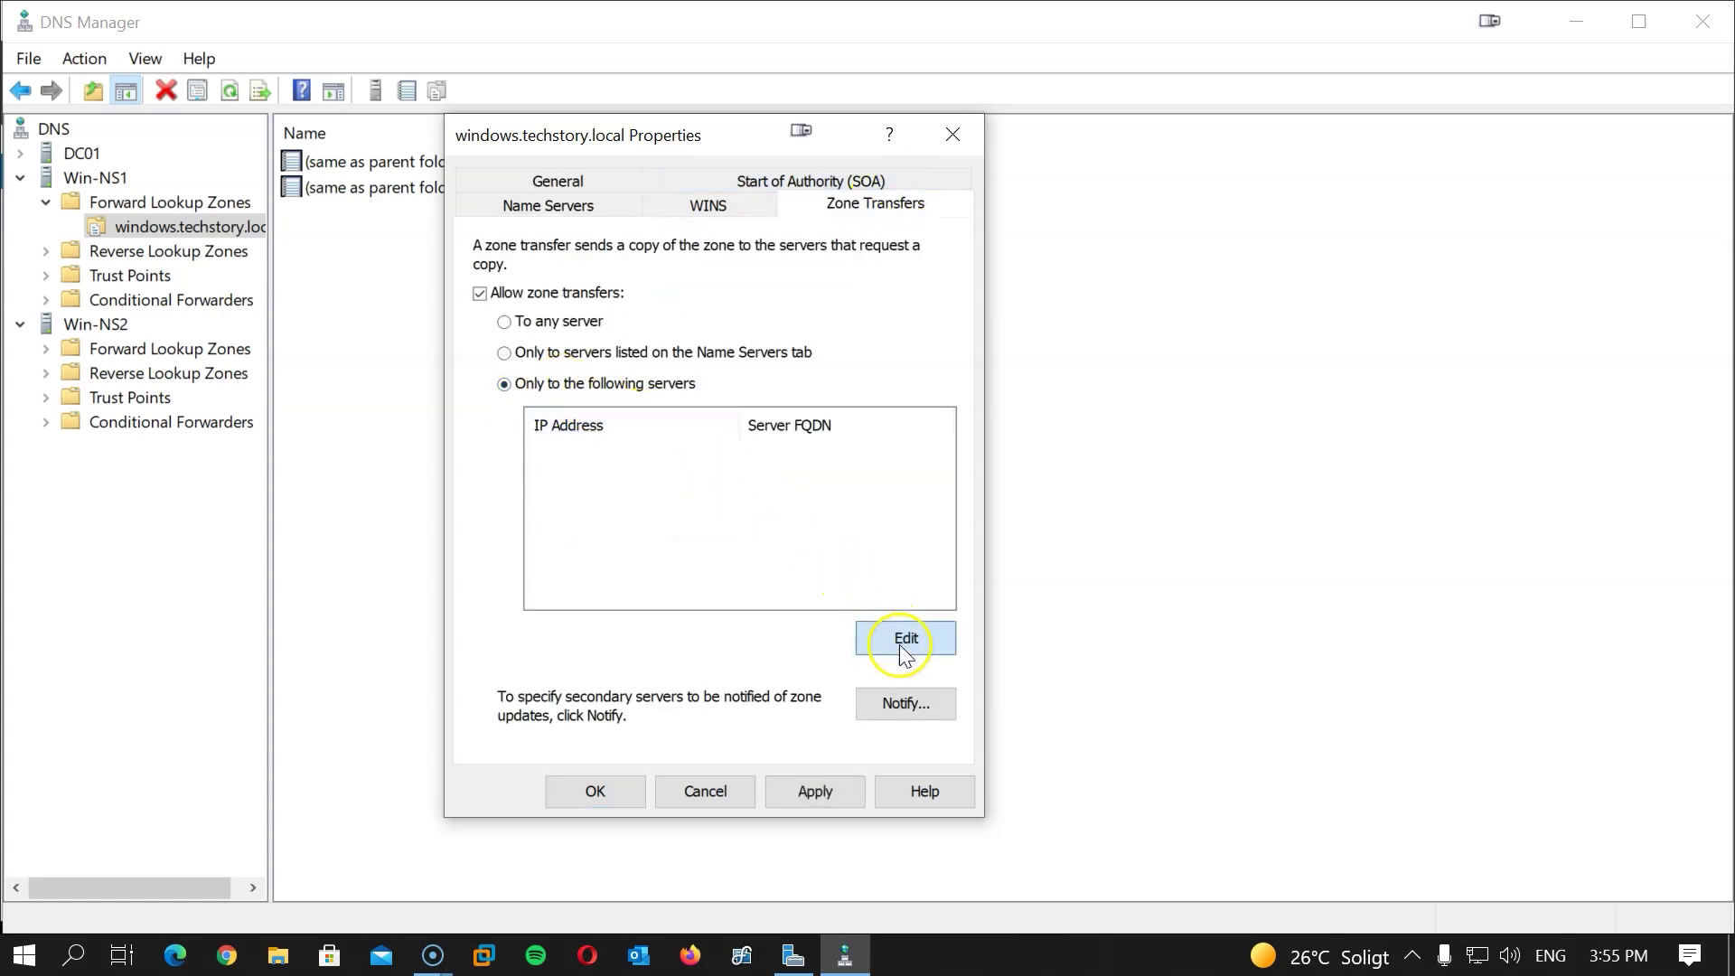
- Add 10.10.10.103 as the secondary server allowed to receive zone transfers and apply the zone properties
click(904, 638)
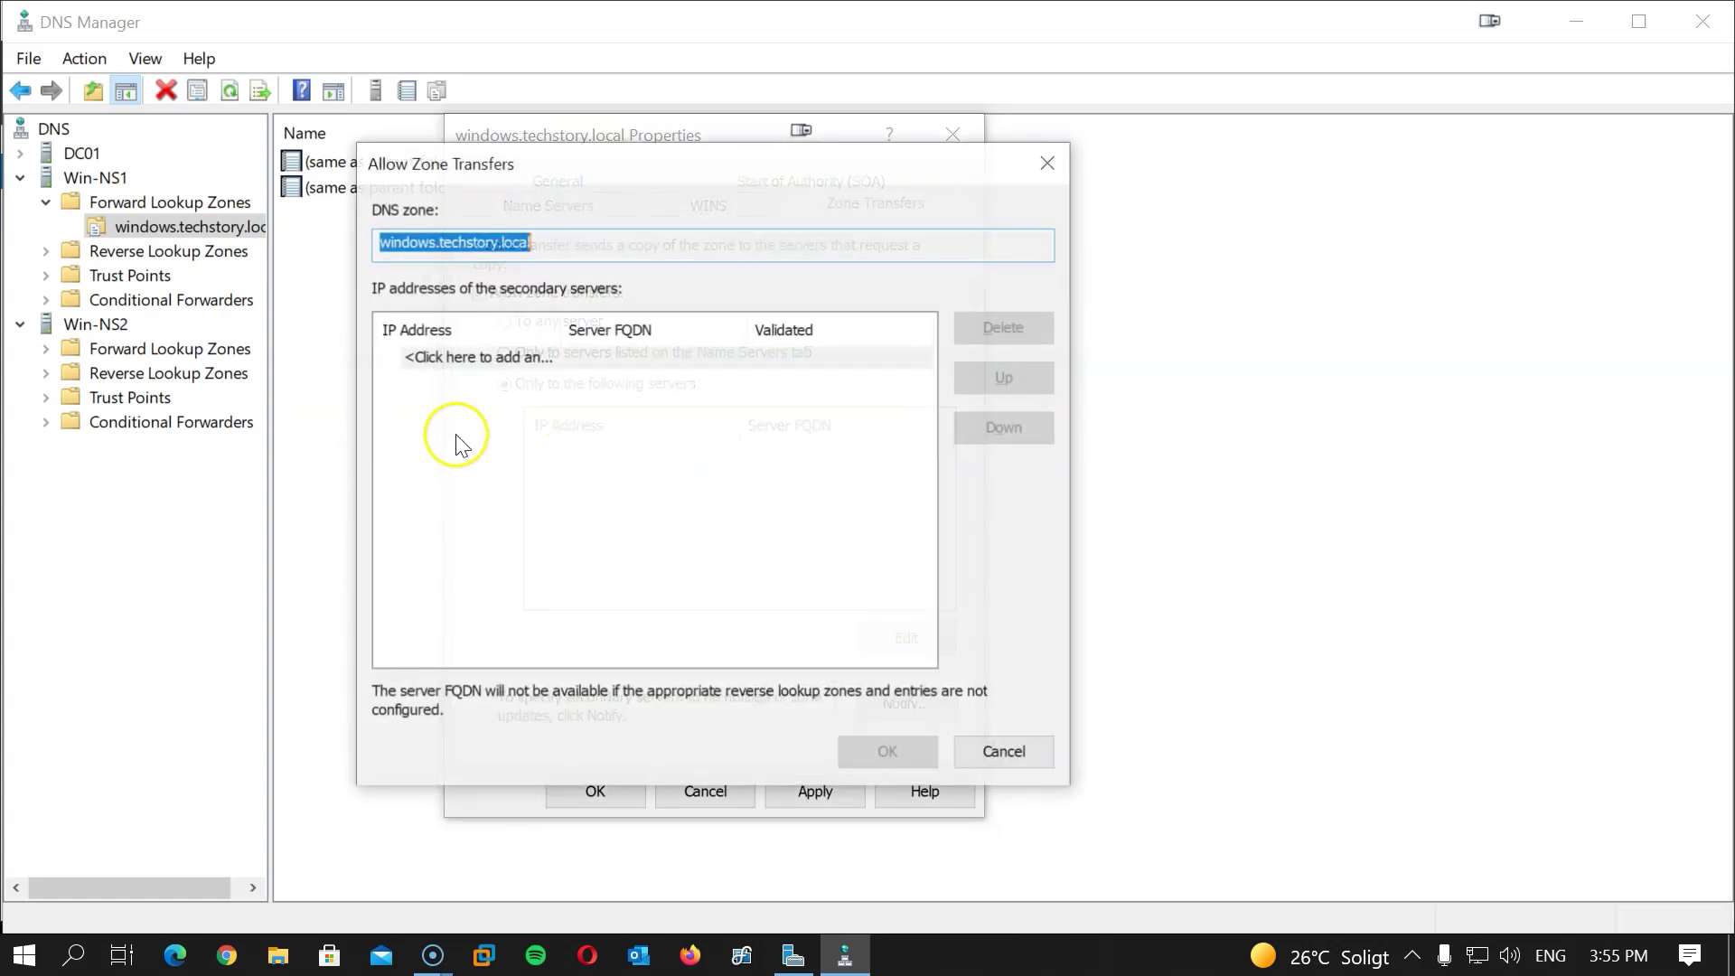
click(502, 358)
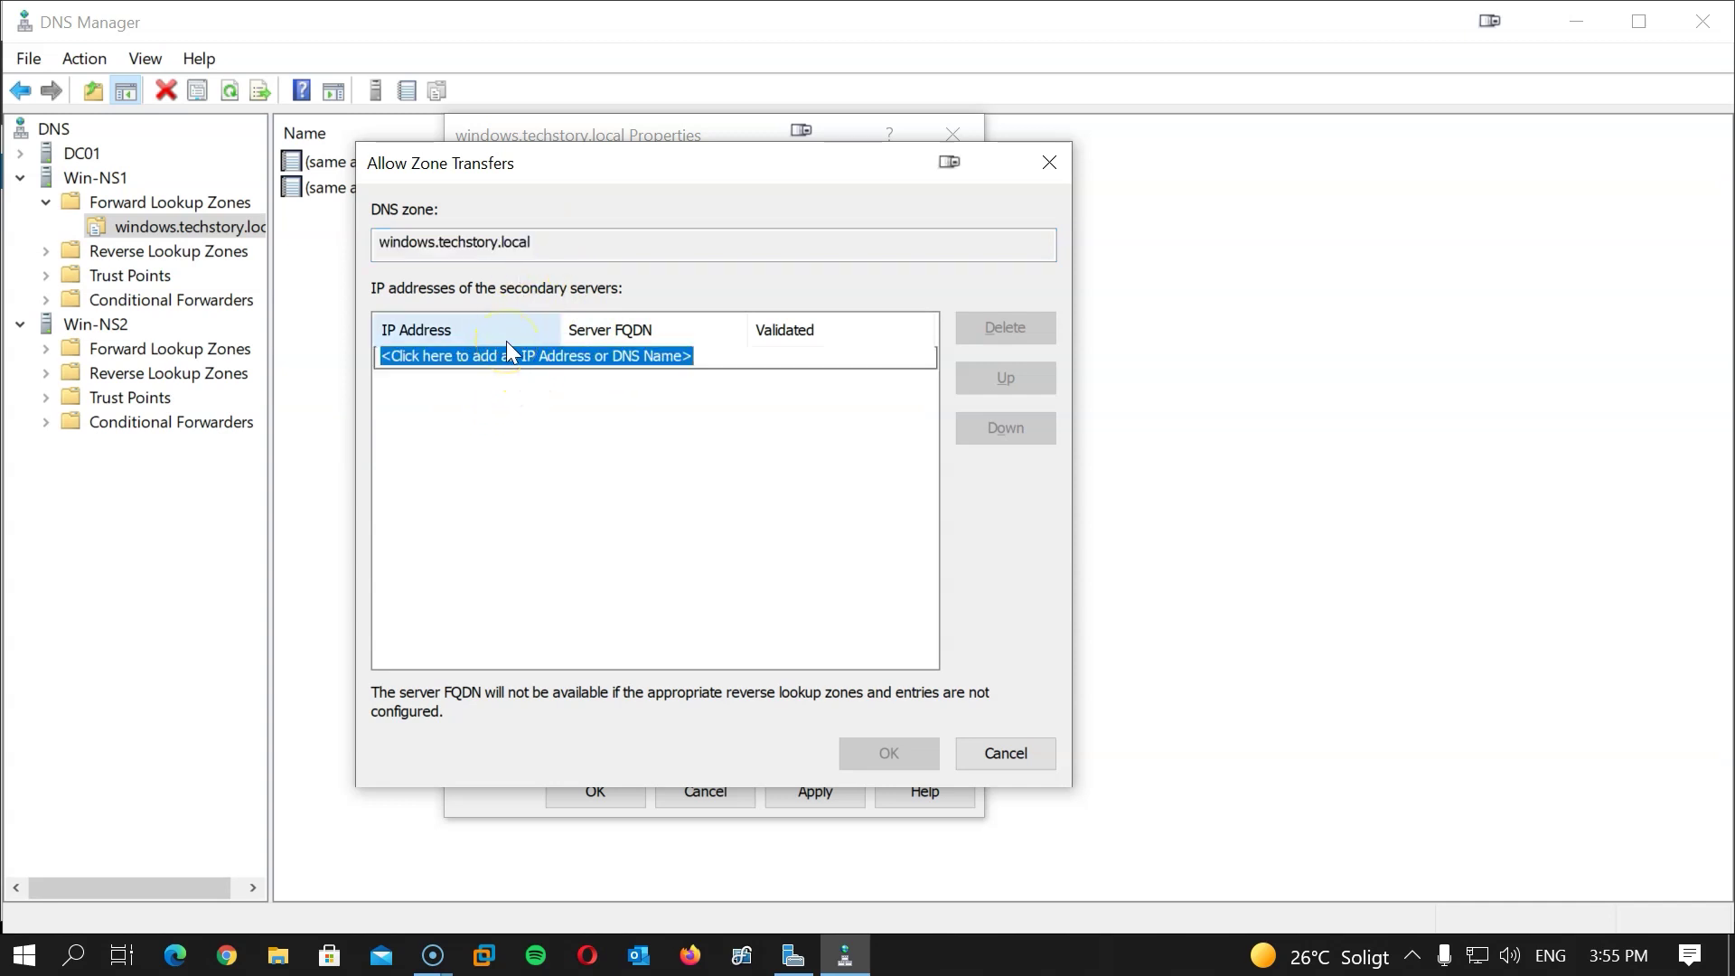
text(10.10.10.1)
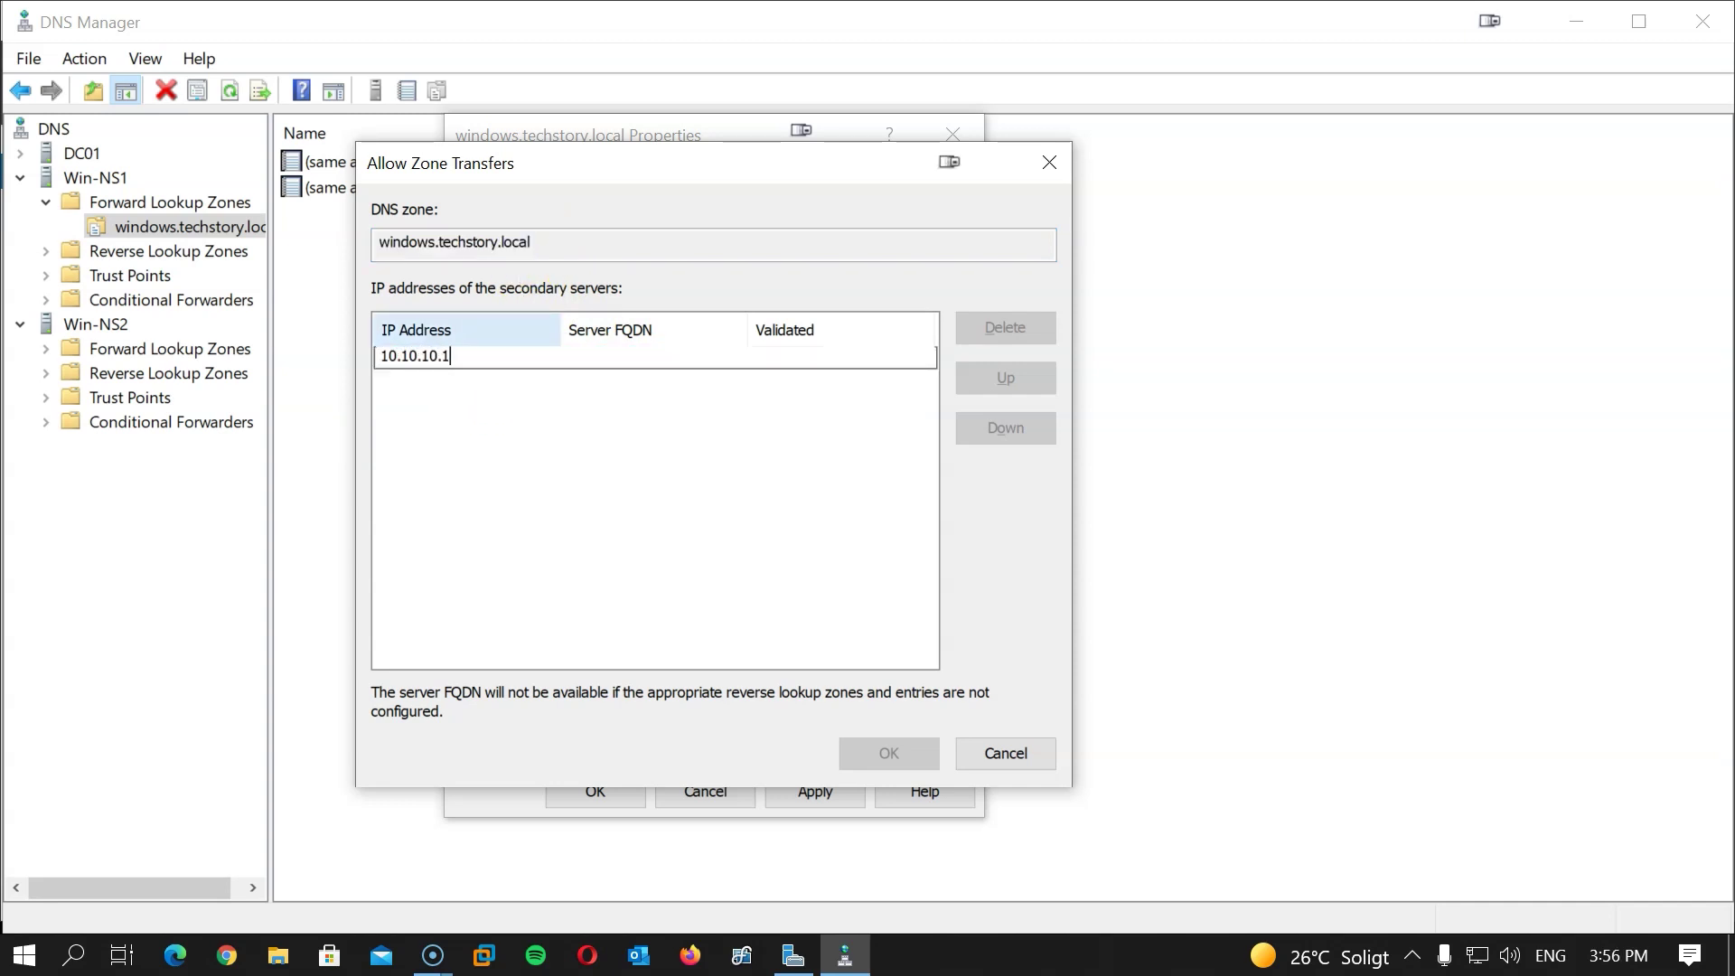
key(Return)
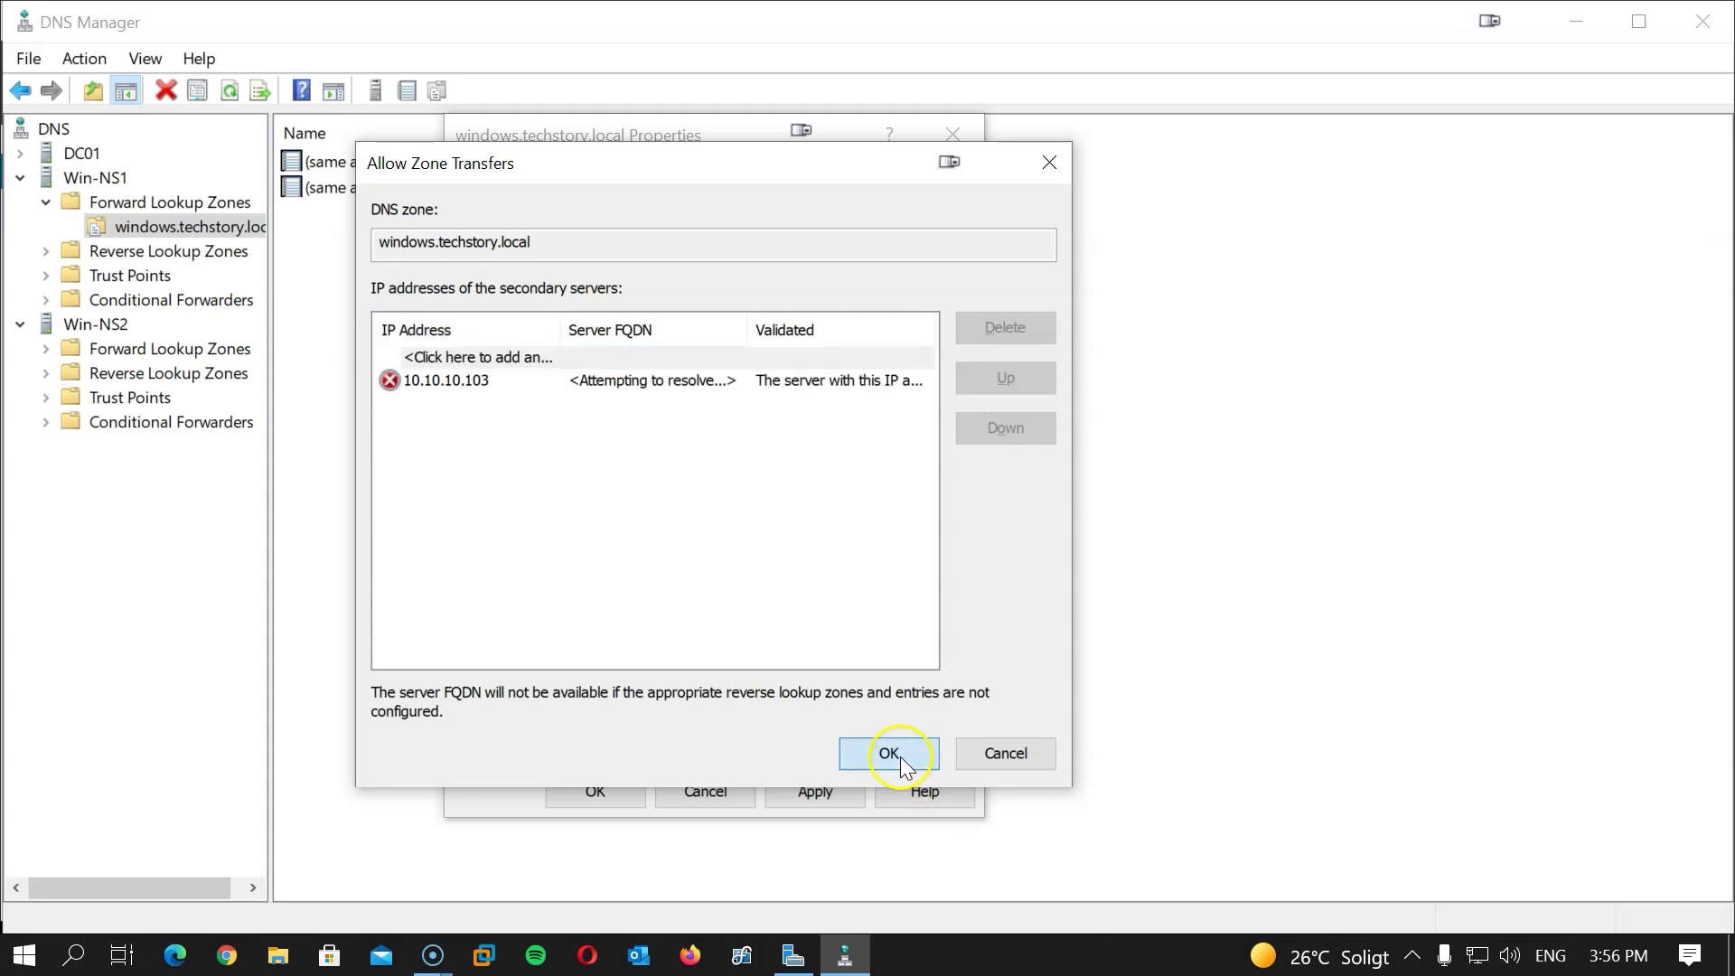
click(888, 754)
click(830, 801)
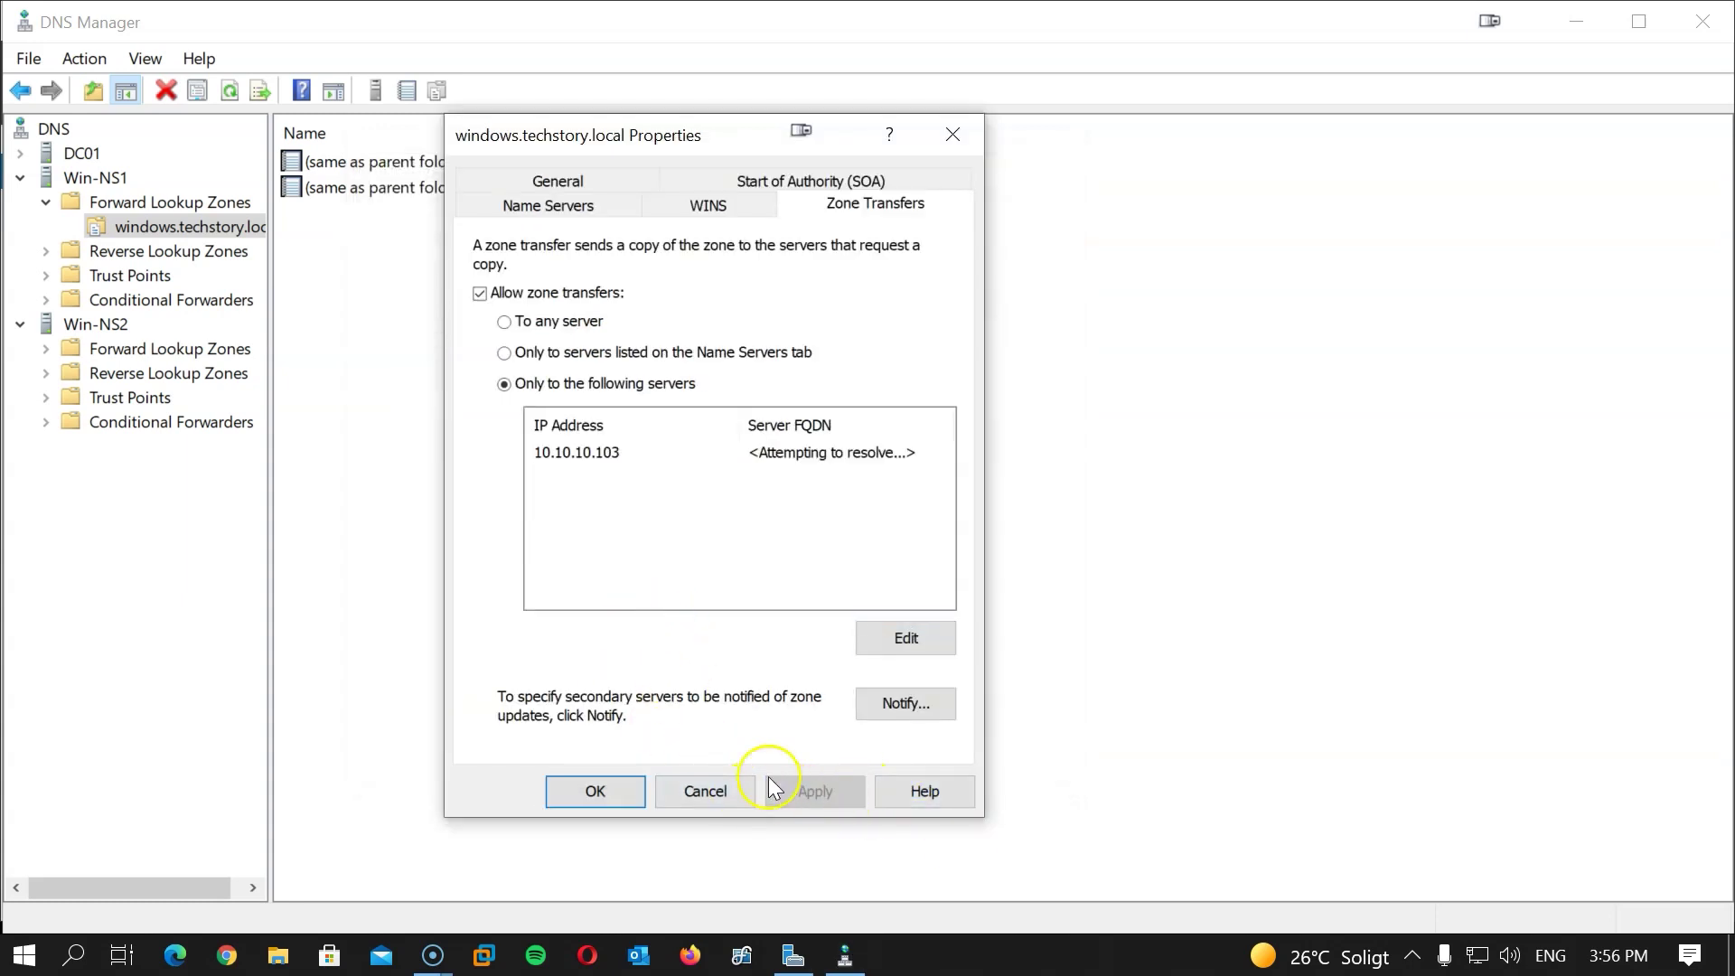
click(593, 788)
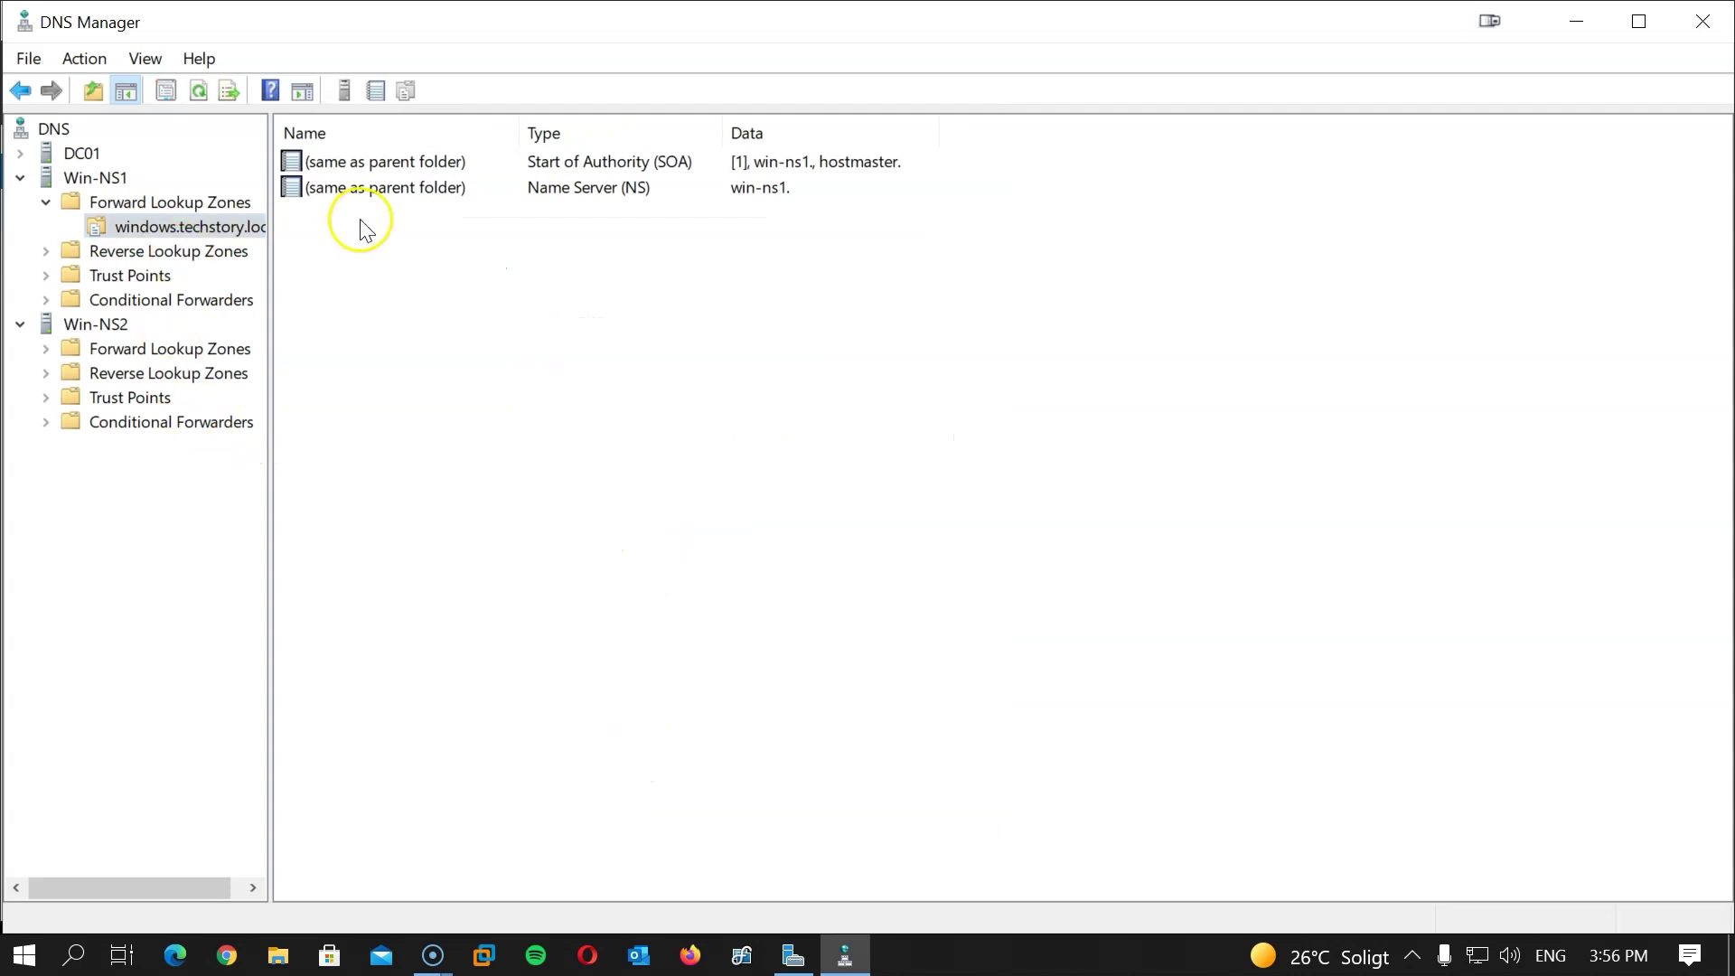
- Add a host (A) record named test with IP address 1.1.1.1 to the windows.techstory.local zone on Win-NS1
right_click(360, 223)
click(401, 263)
right_click(391, 274)
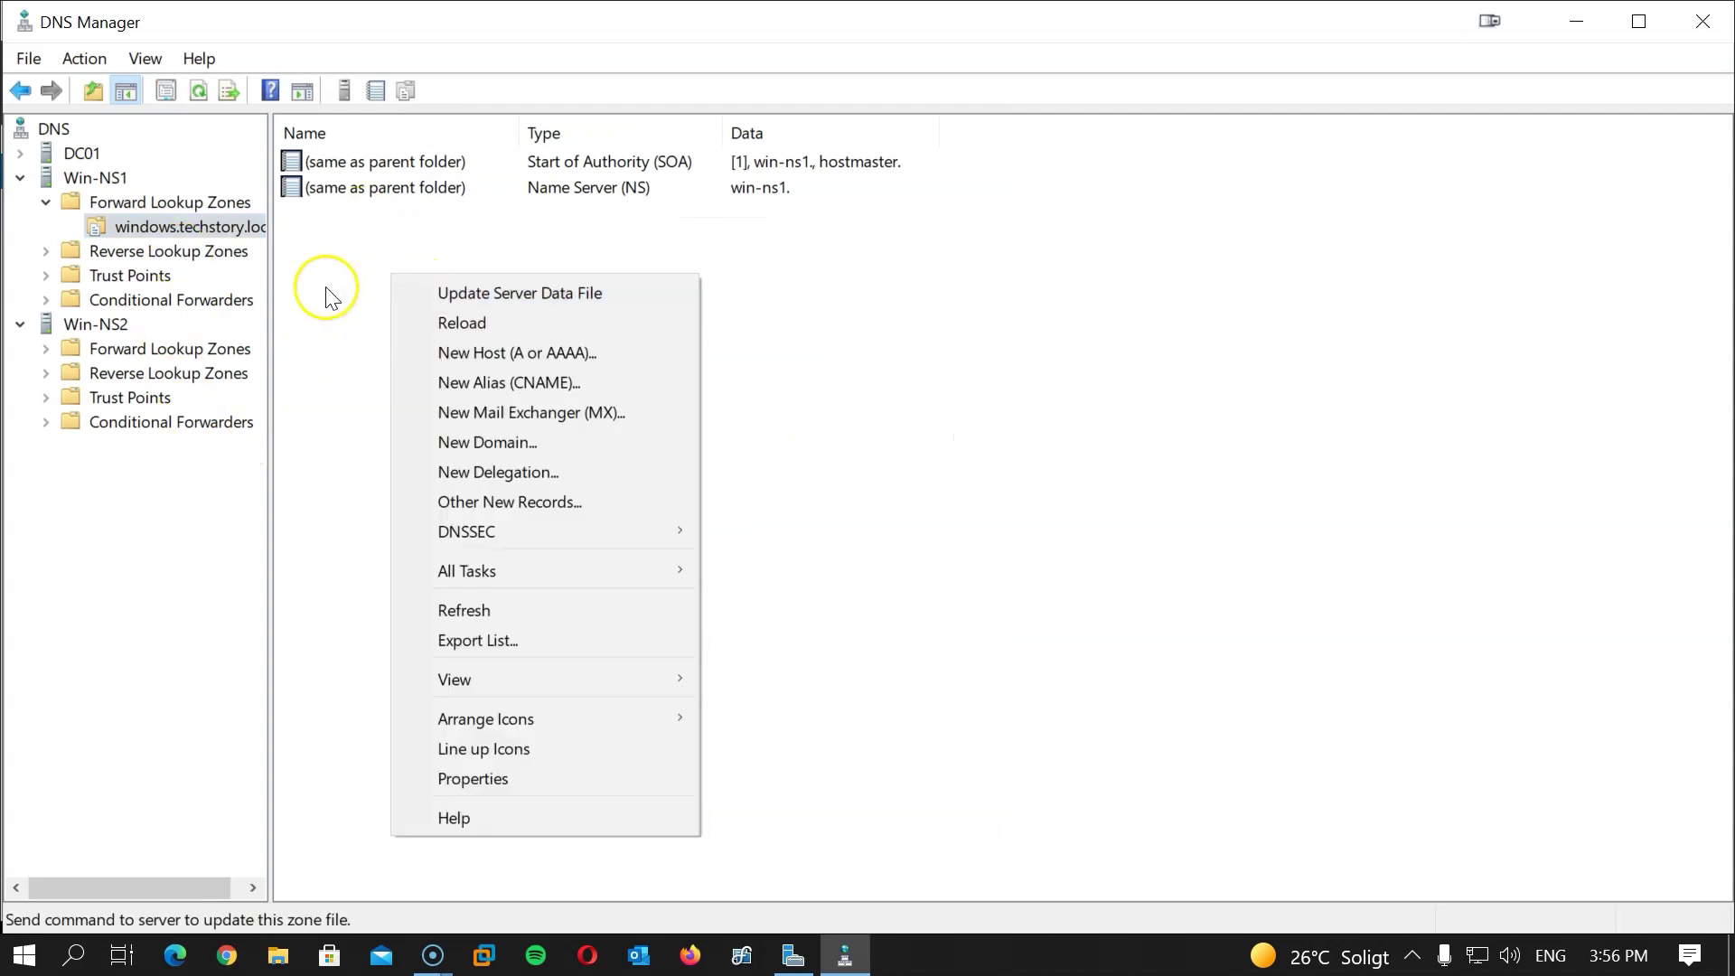
click(518, 356)
text(test)
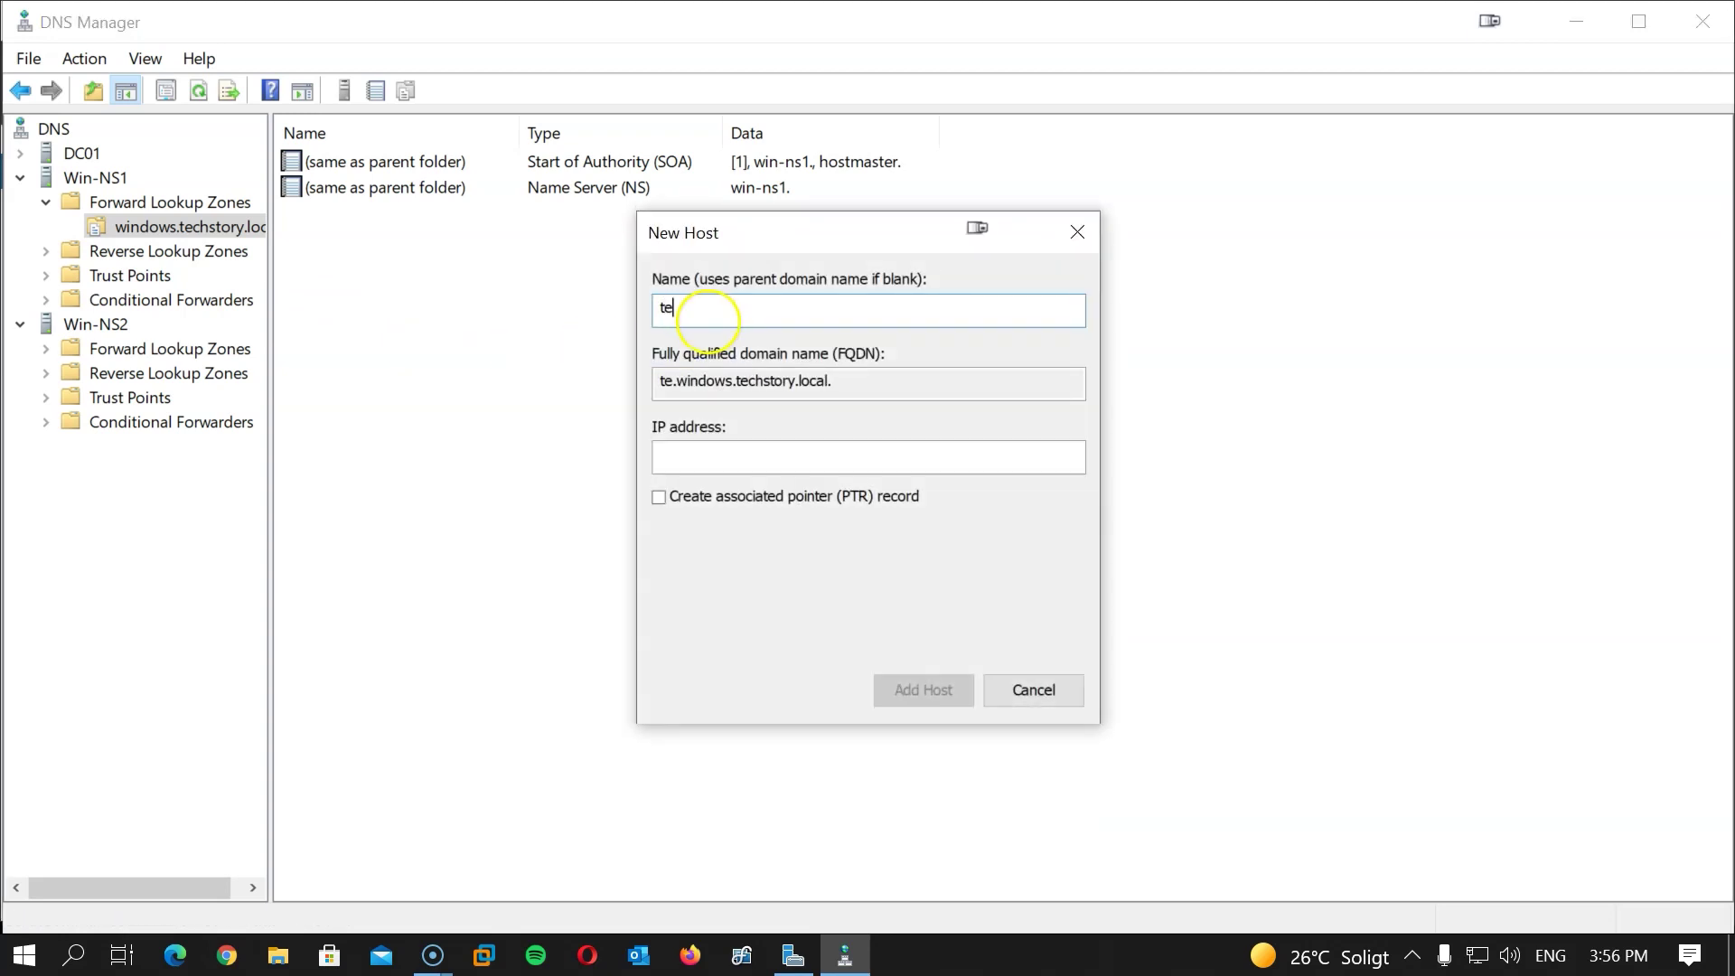
click(754, 453)
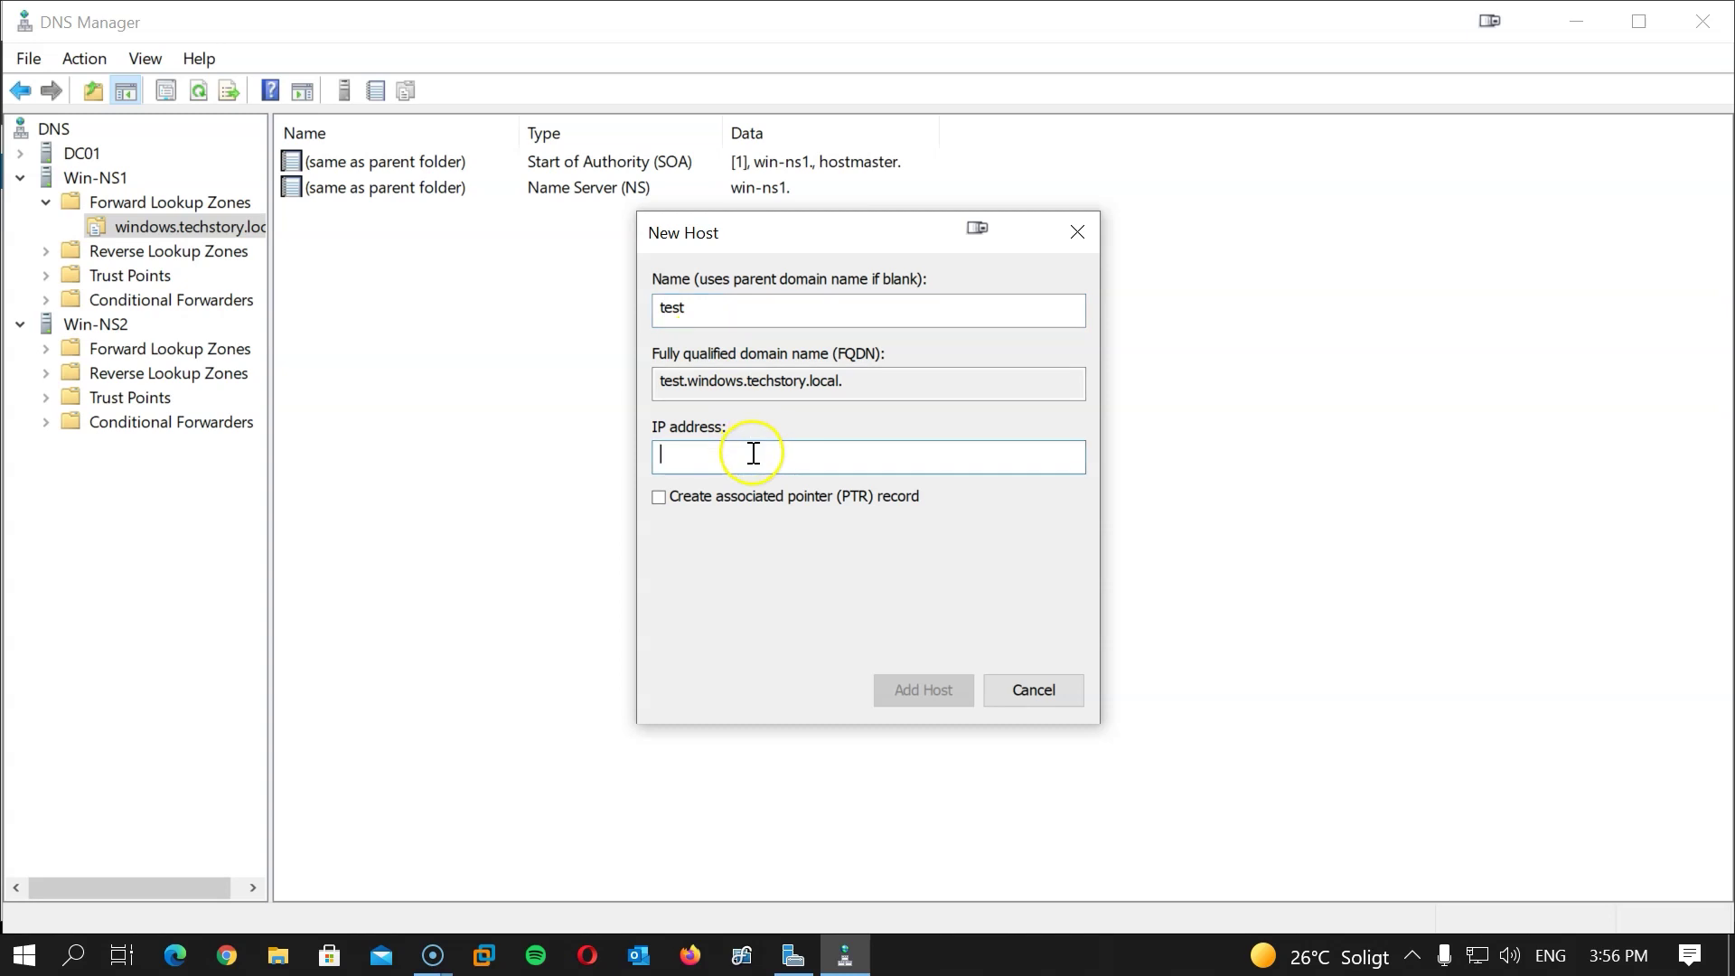
text(1.1.1.1)
click(931, 690)
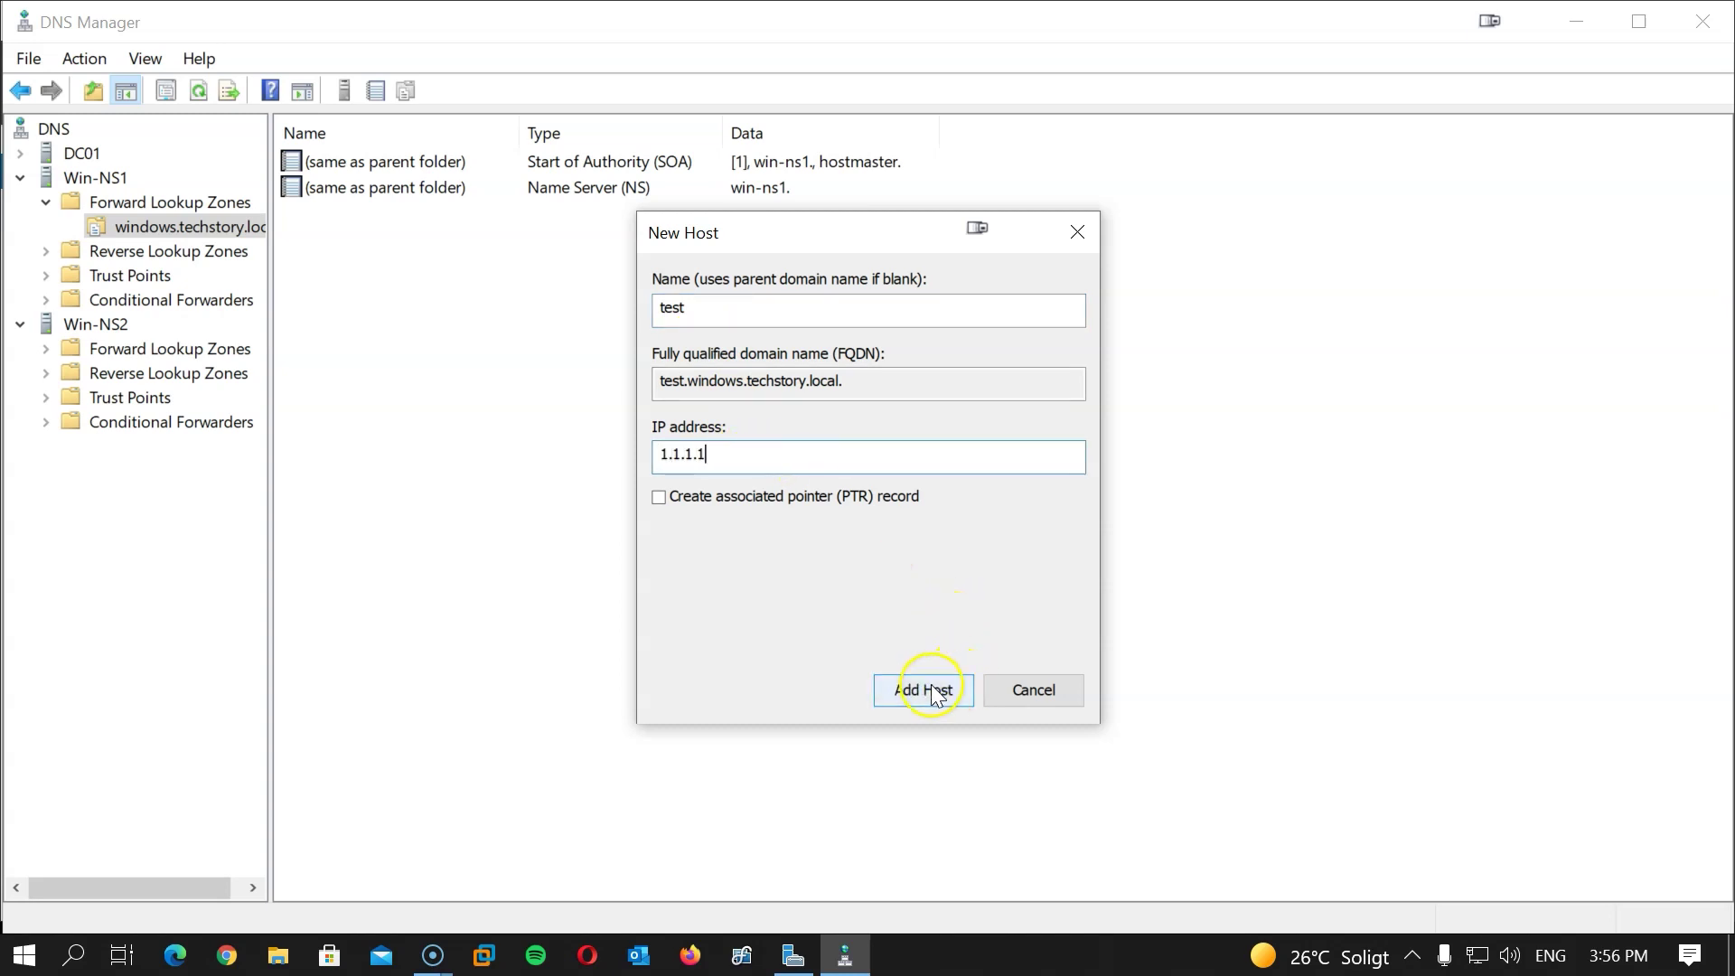
click(395, 519)
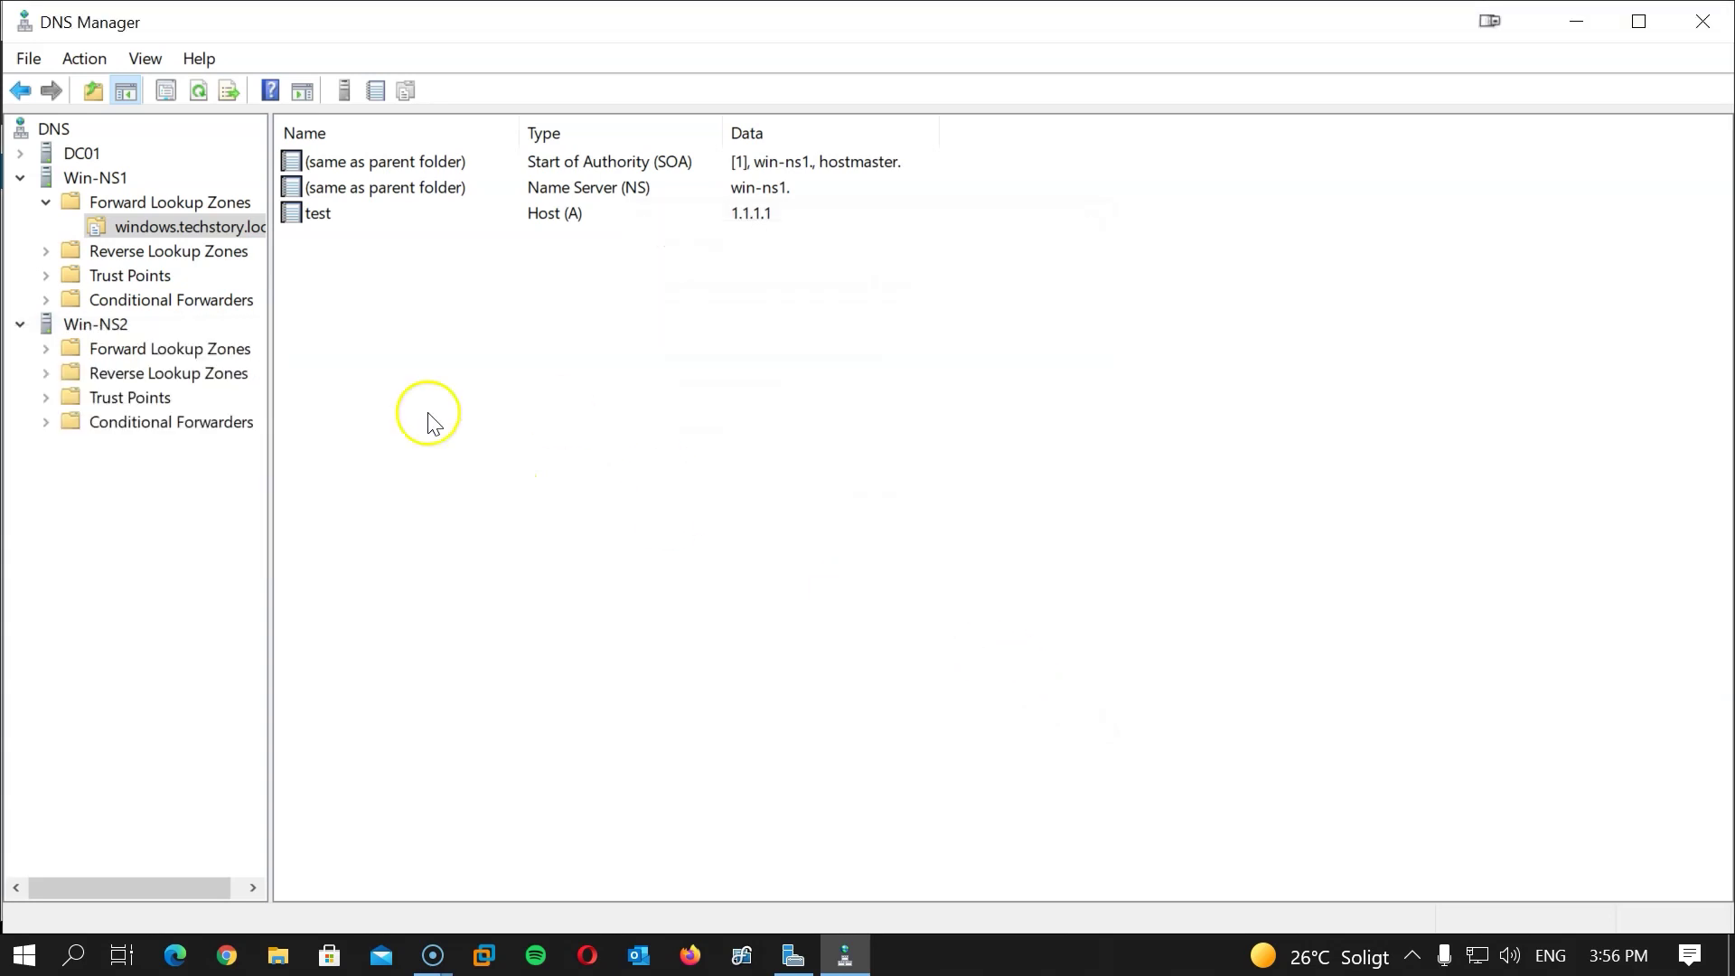
- Check the windows.techstory.local zone on Win-NS2 for the replicated test host record
click(110, 355)
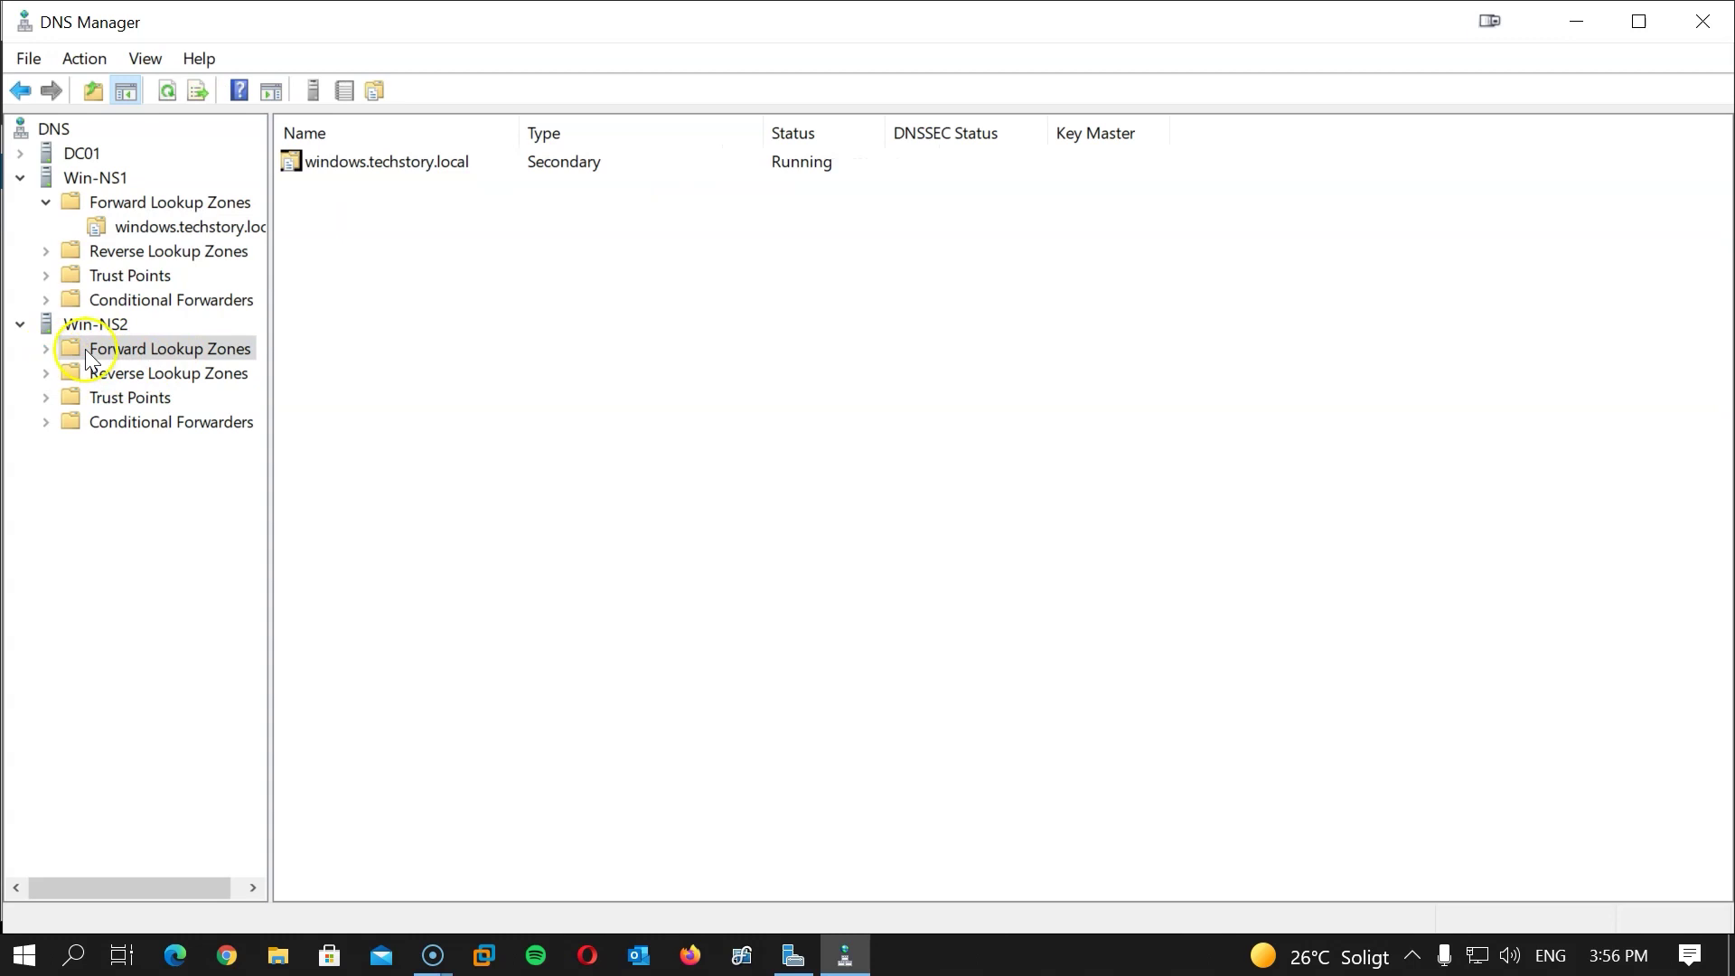
click(46, 349)
click(190, 374)
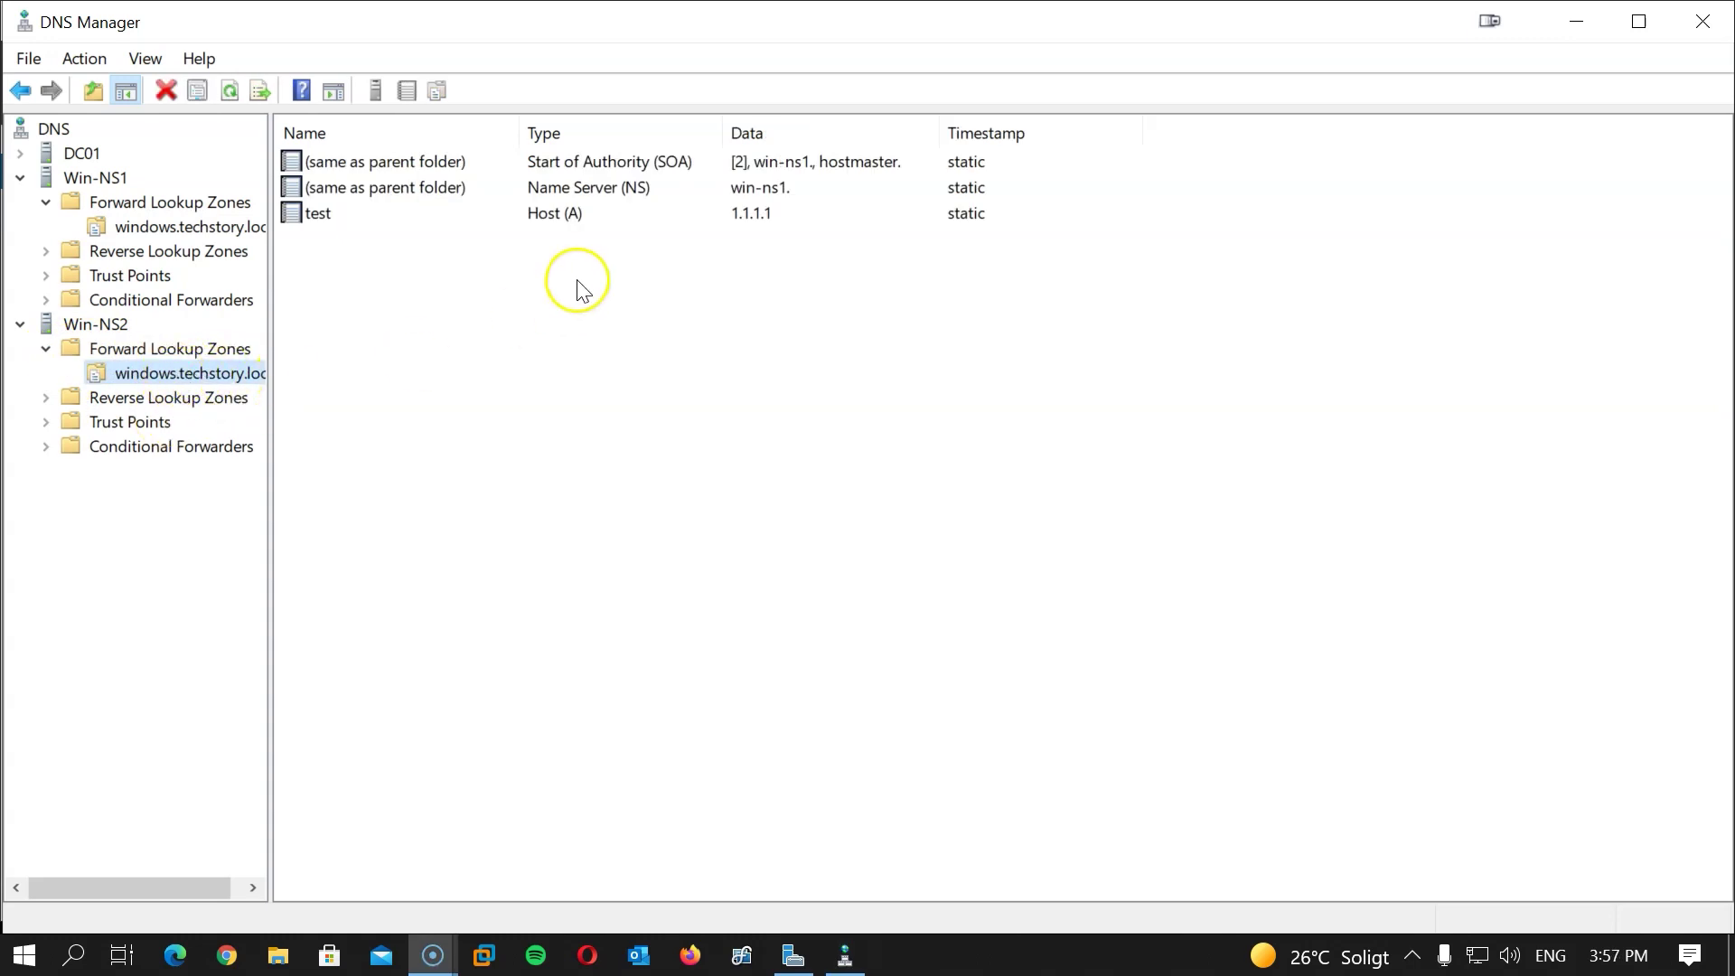
right_click(534, 300)
click(362, 214)
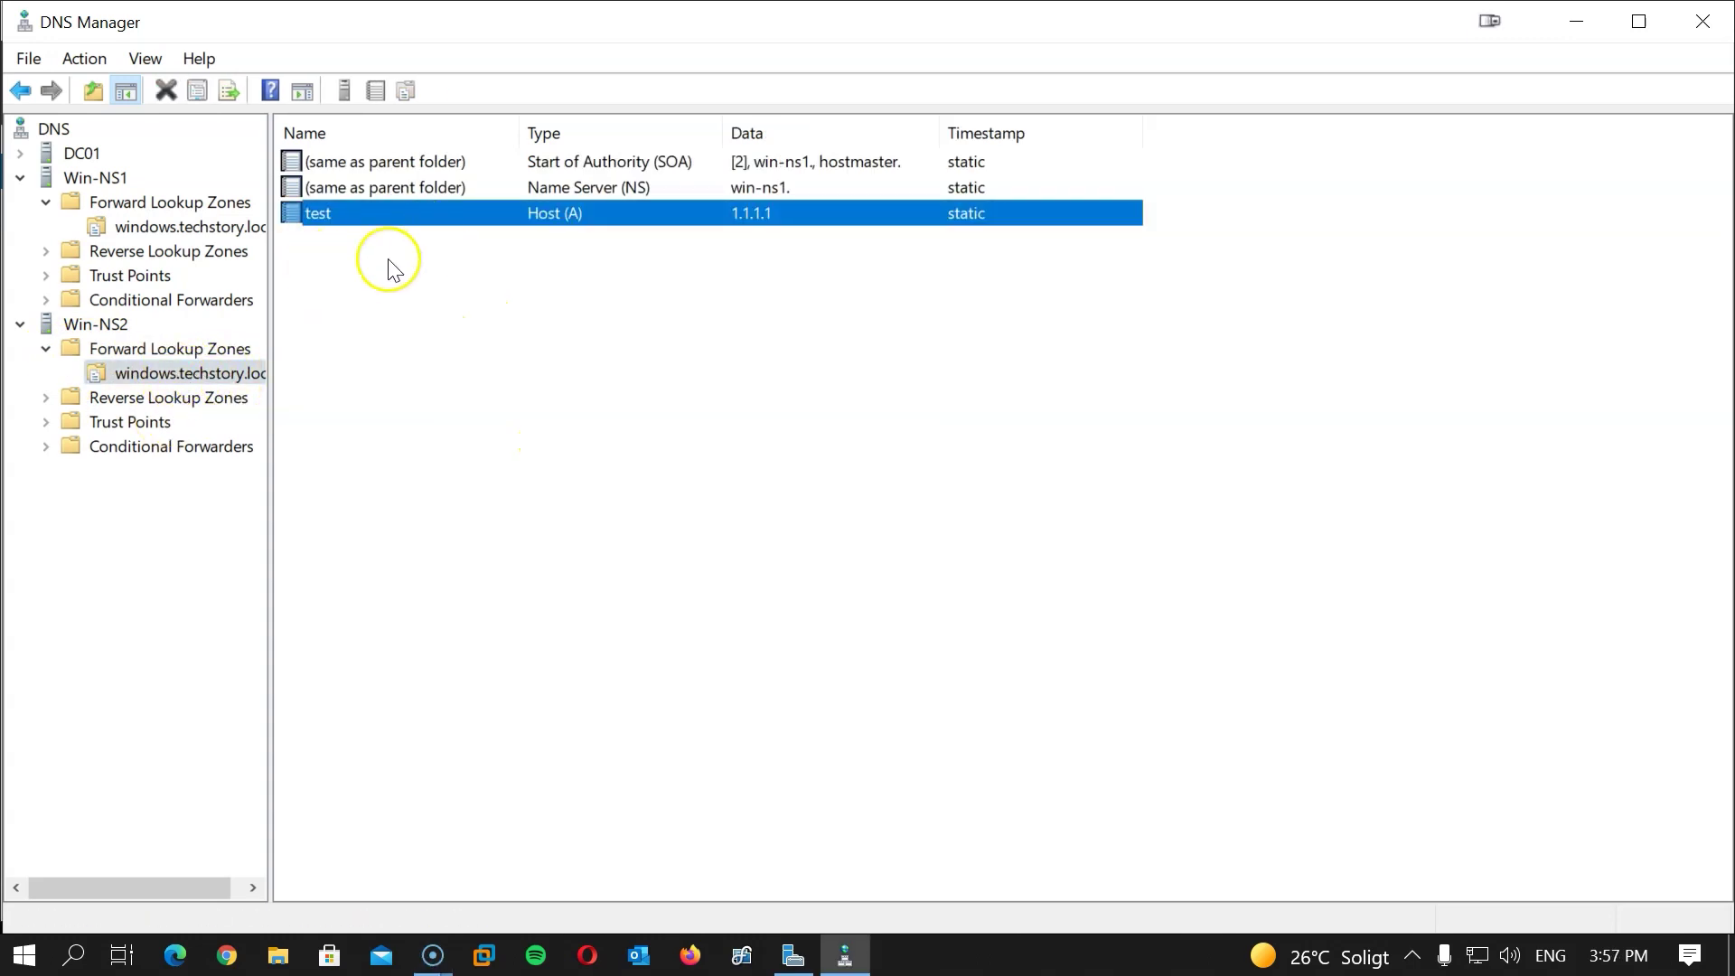
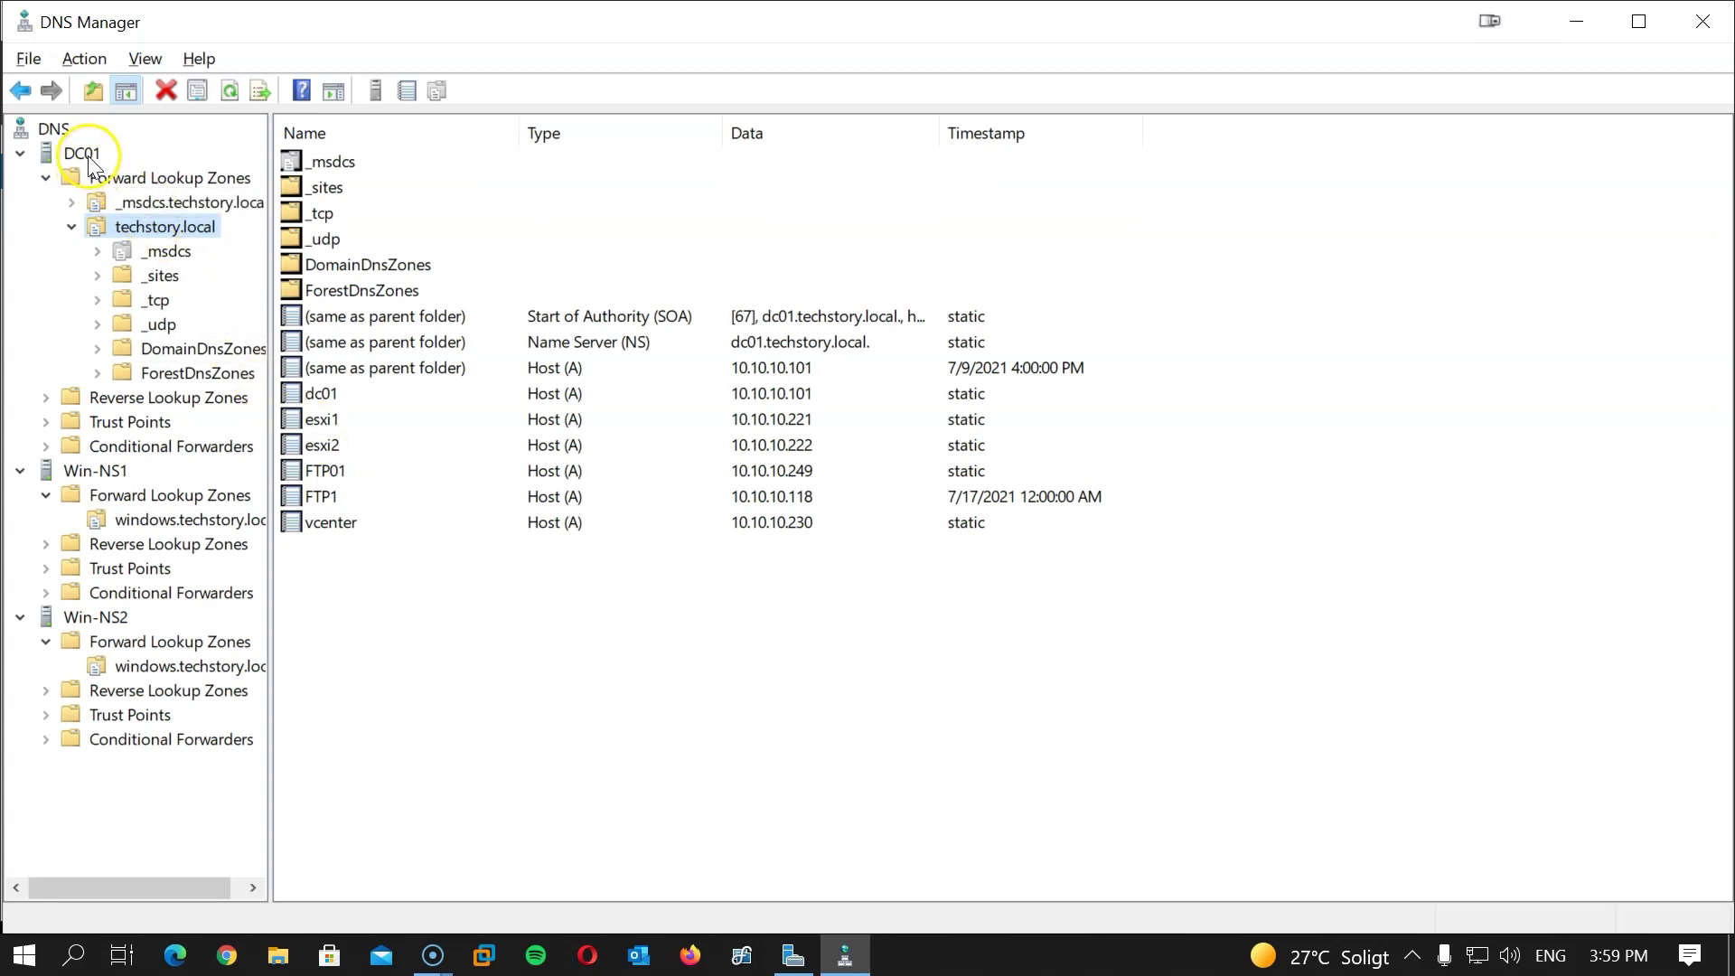
- Start a new delegation for the windows subdomain in the techstory.local zone on DC01 and begin adding a name server
right_click(164, 227)
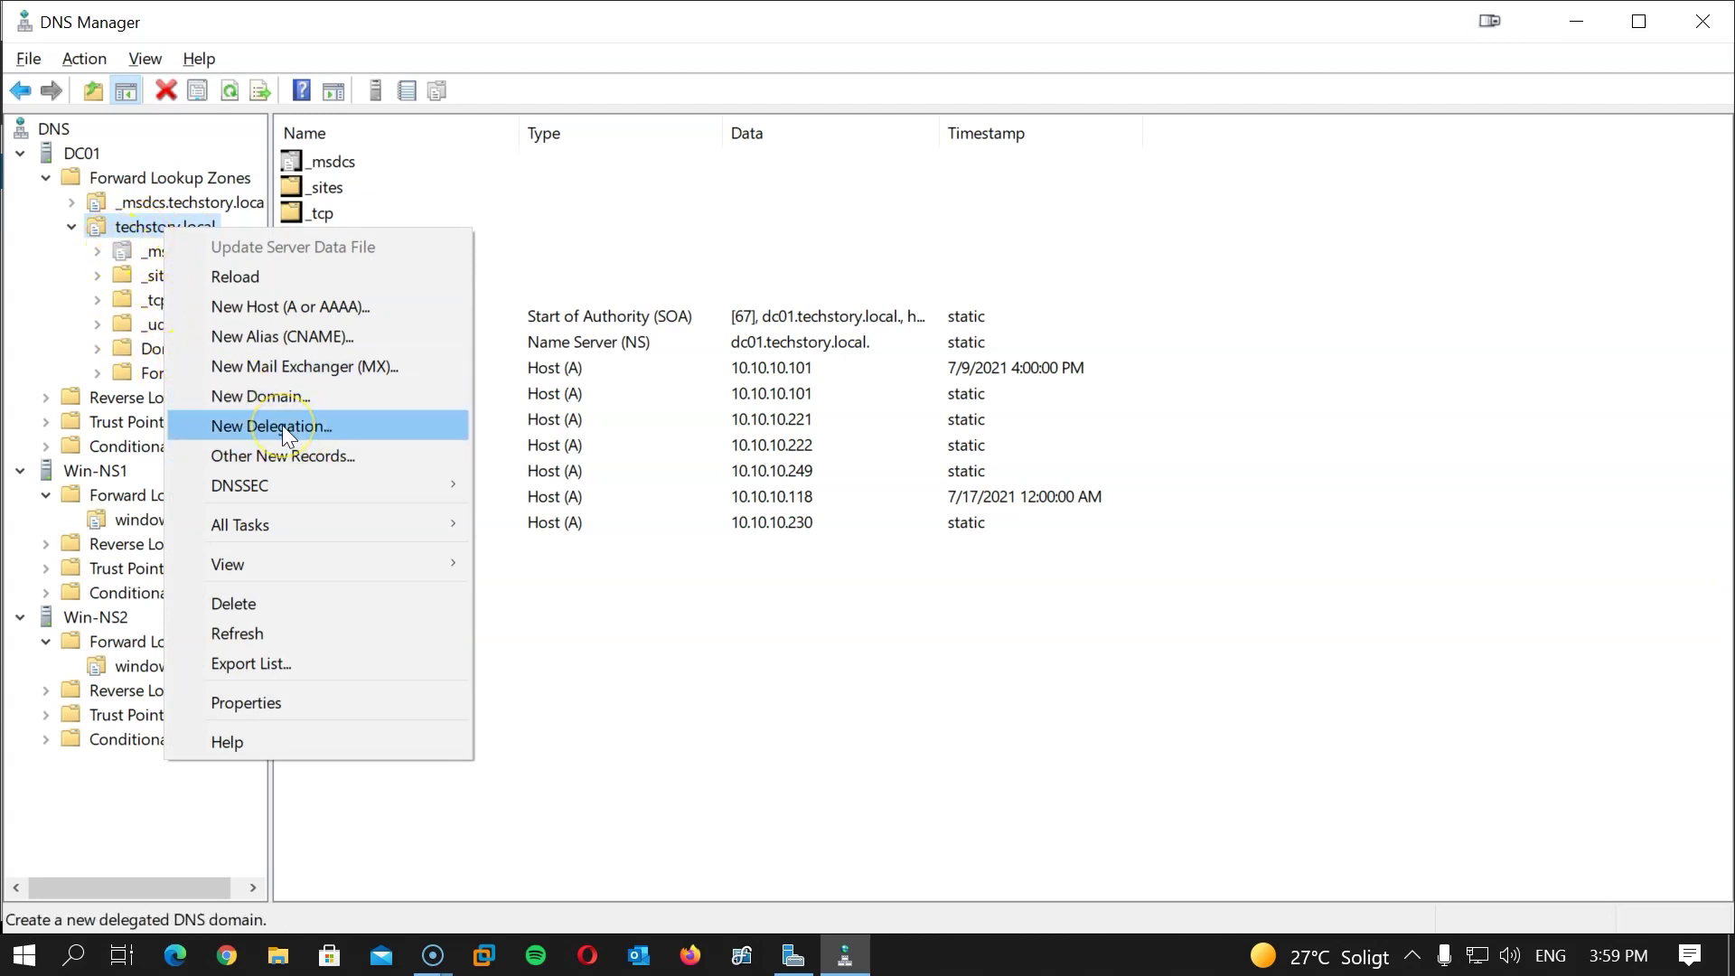
click(262, 403)
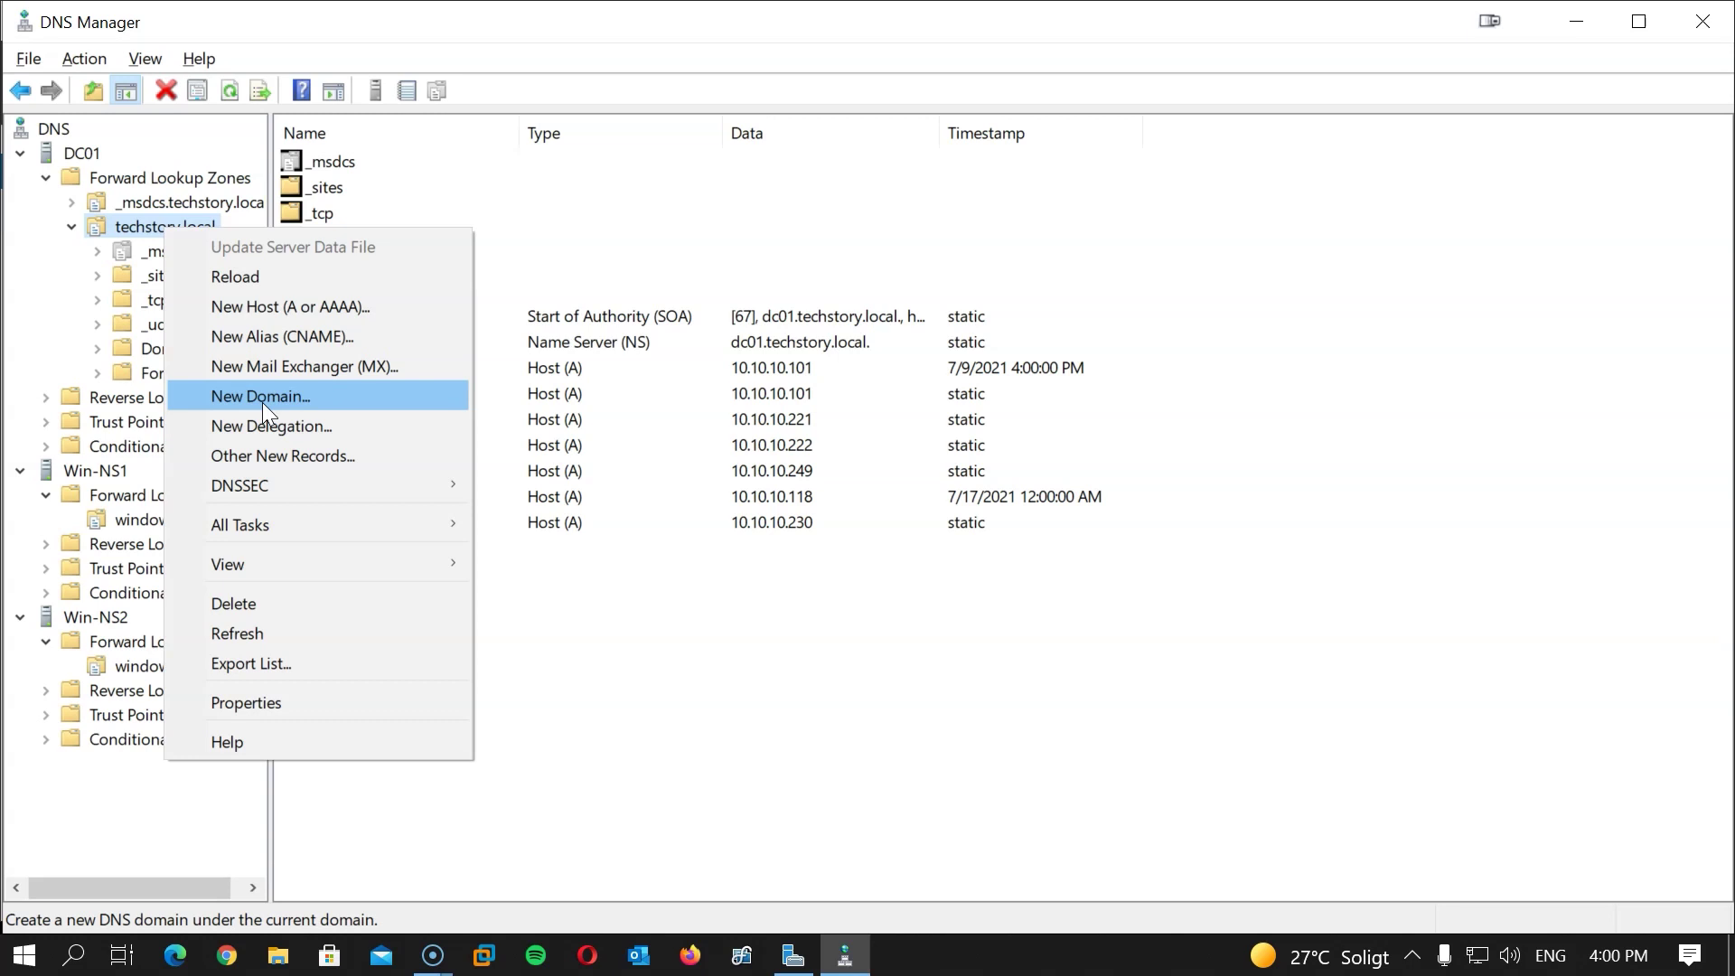
click(293, 424)
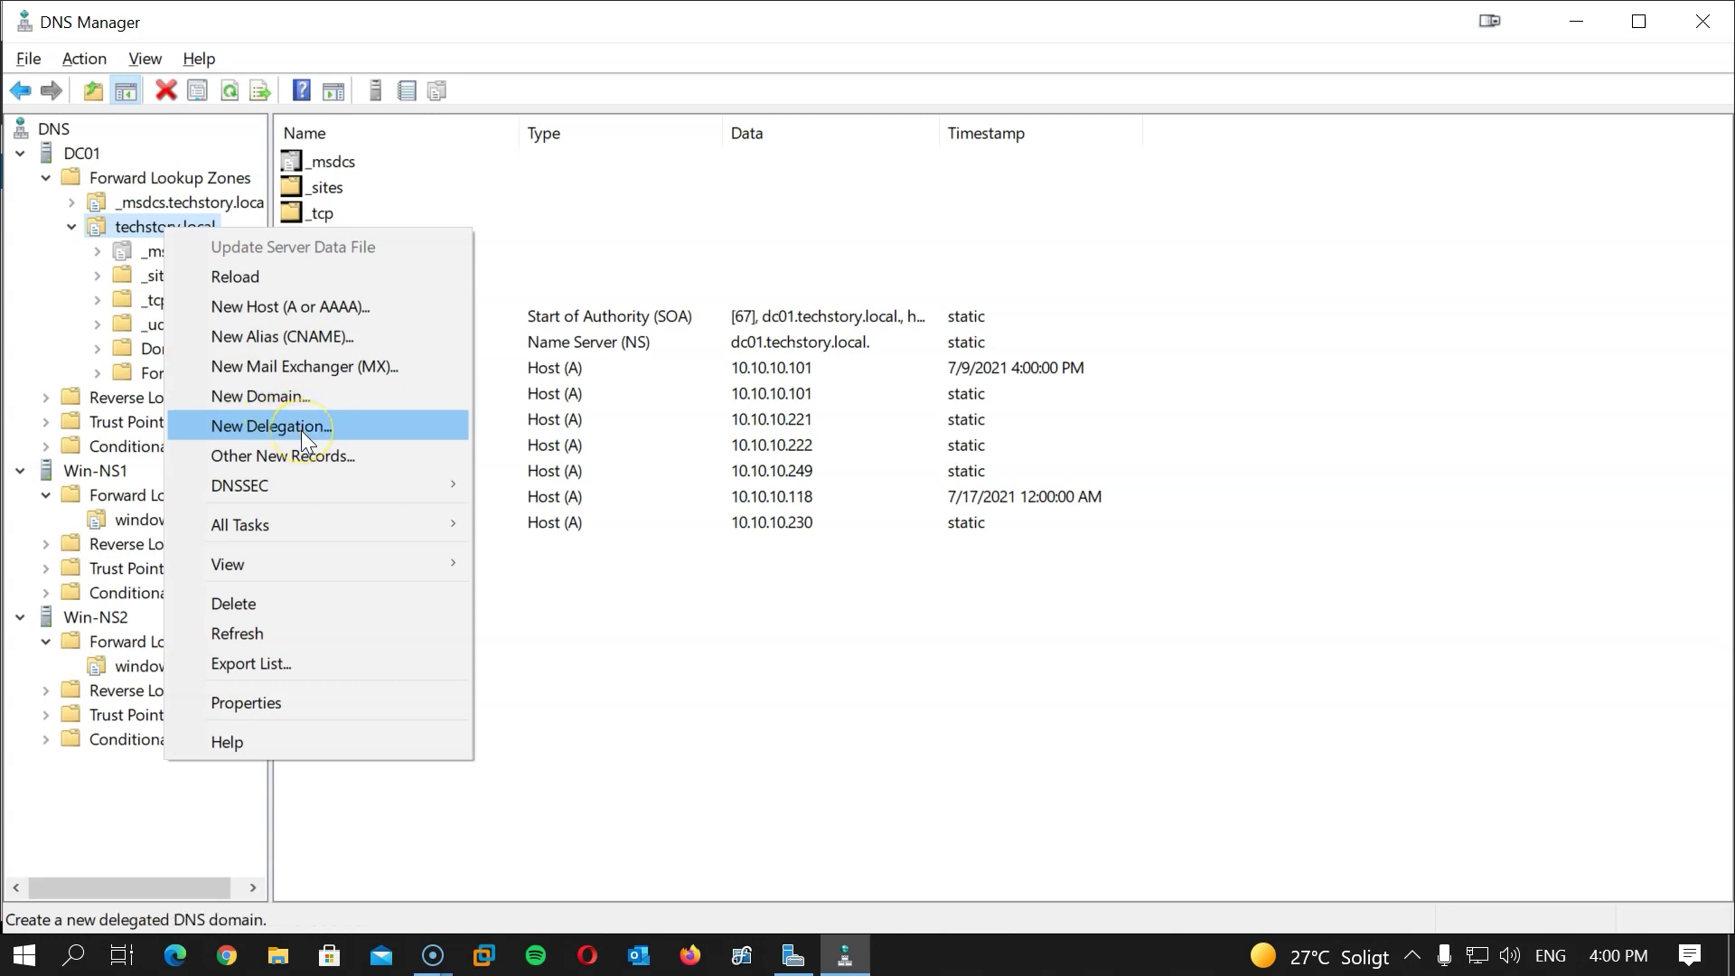
click(302, 432)
click(538, 569)
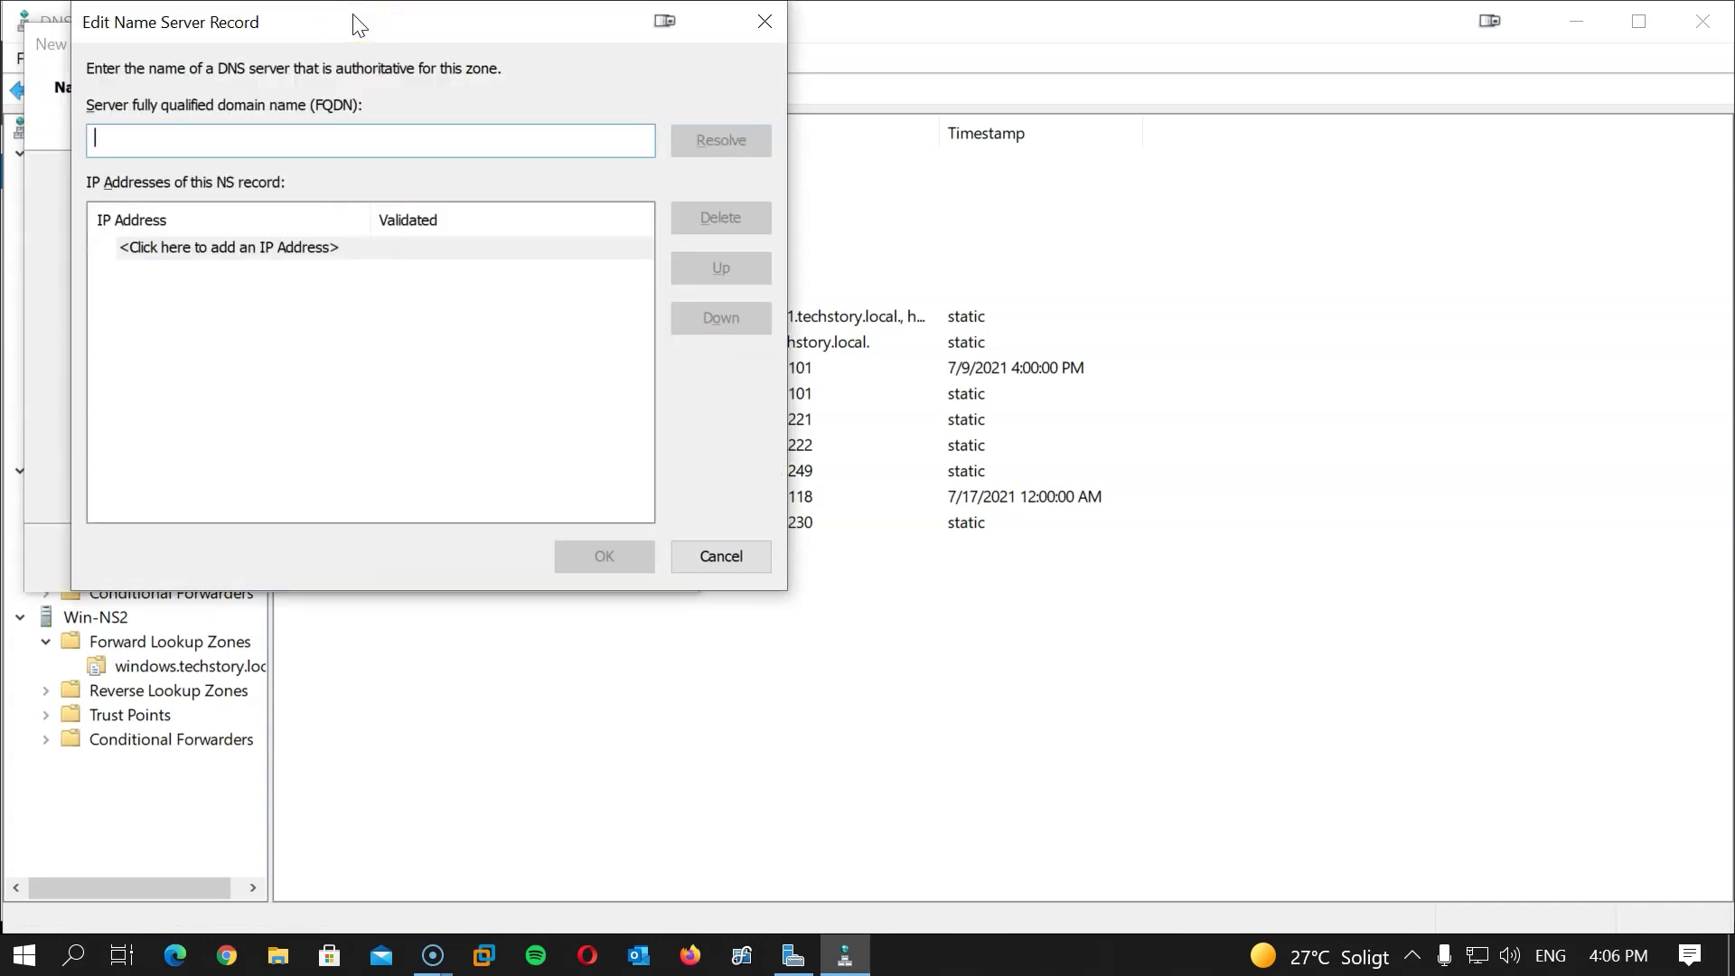
- Add Win-NS1.windows.techstory.local. with IP address 10.10.10.102 as a name server for the delegated zone
text(Win-NS1.windows.techstory.local.)
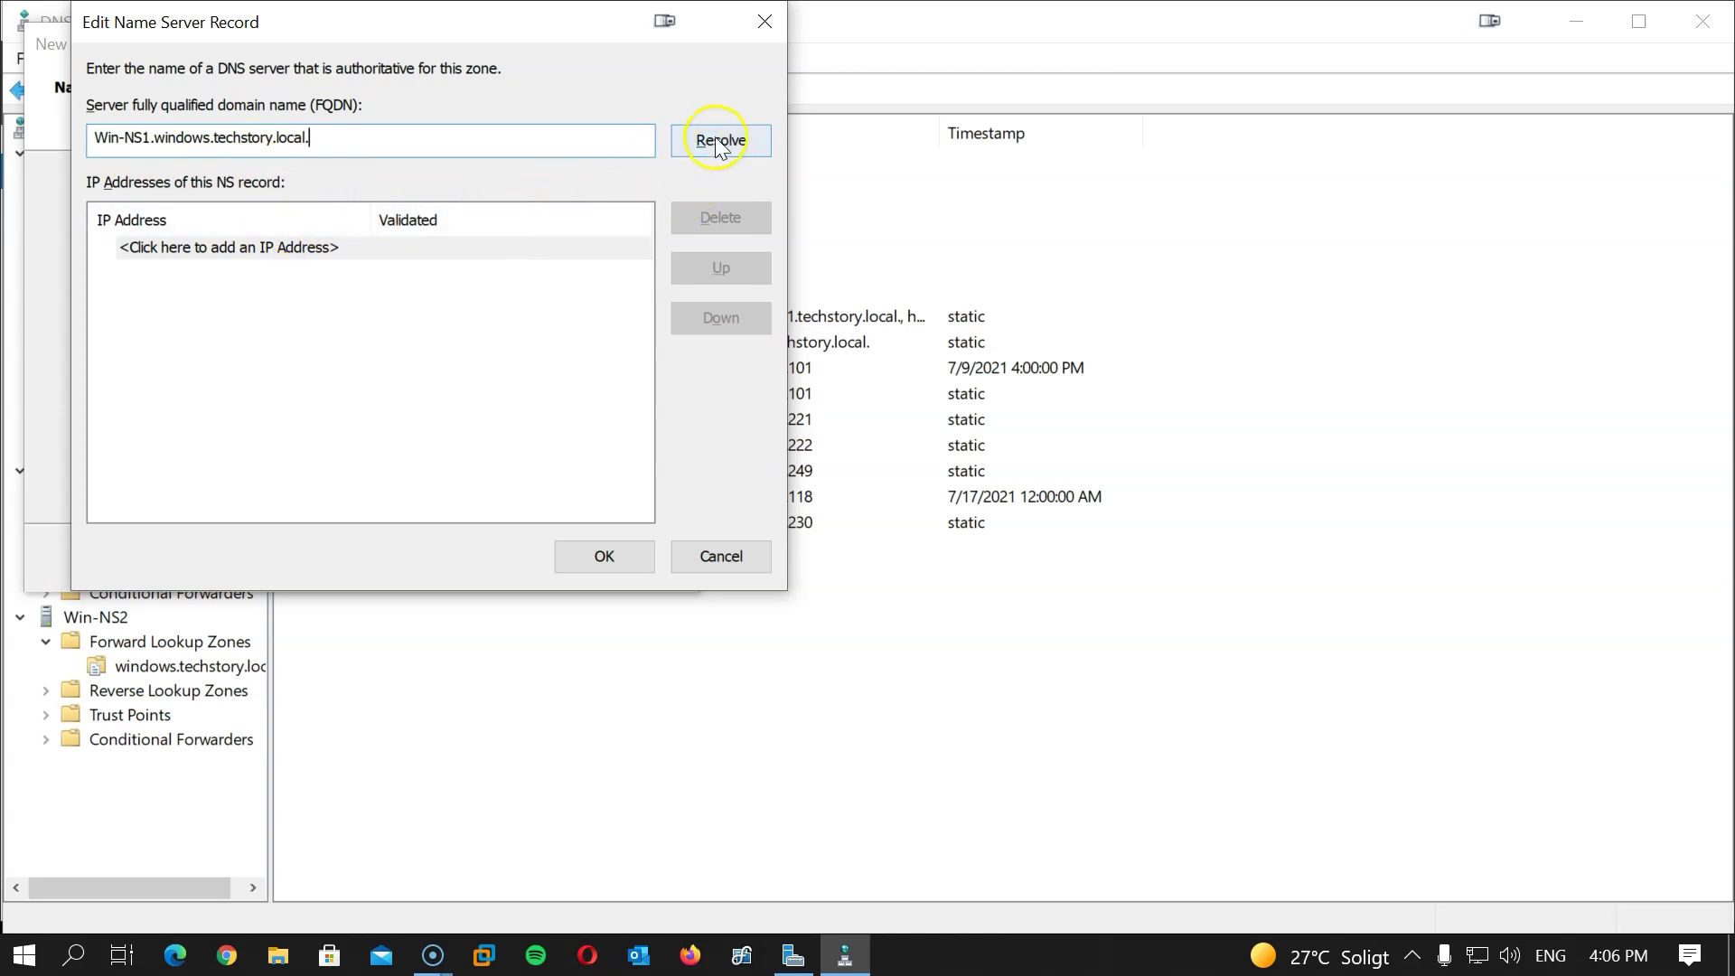
click(176, 246)
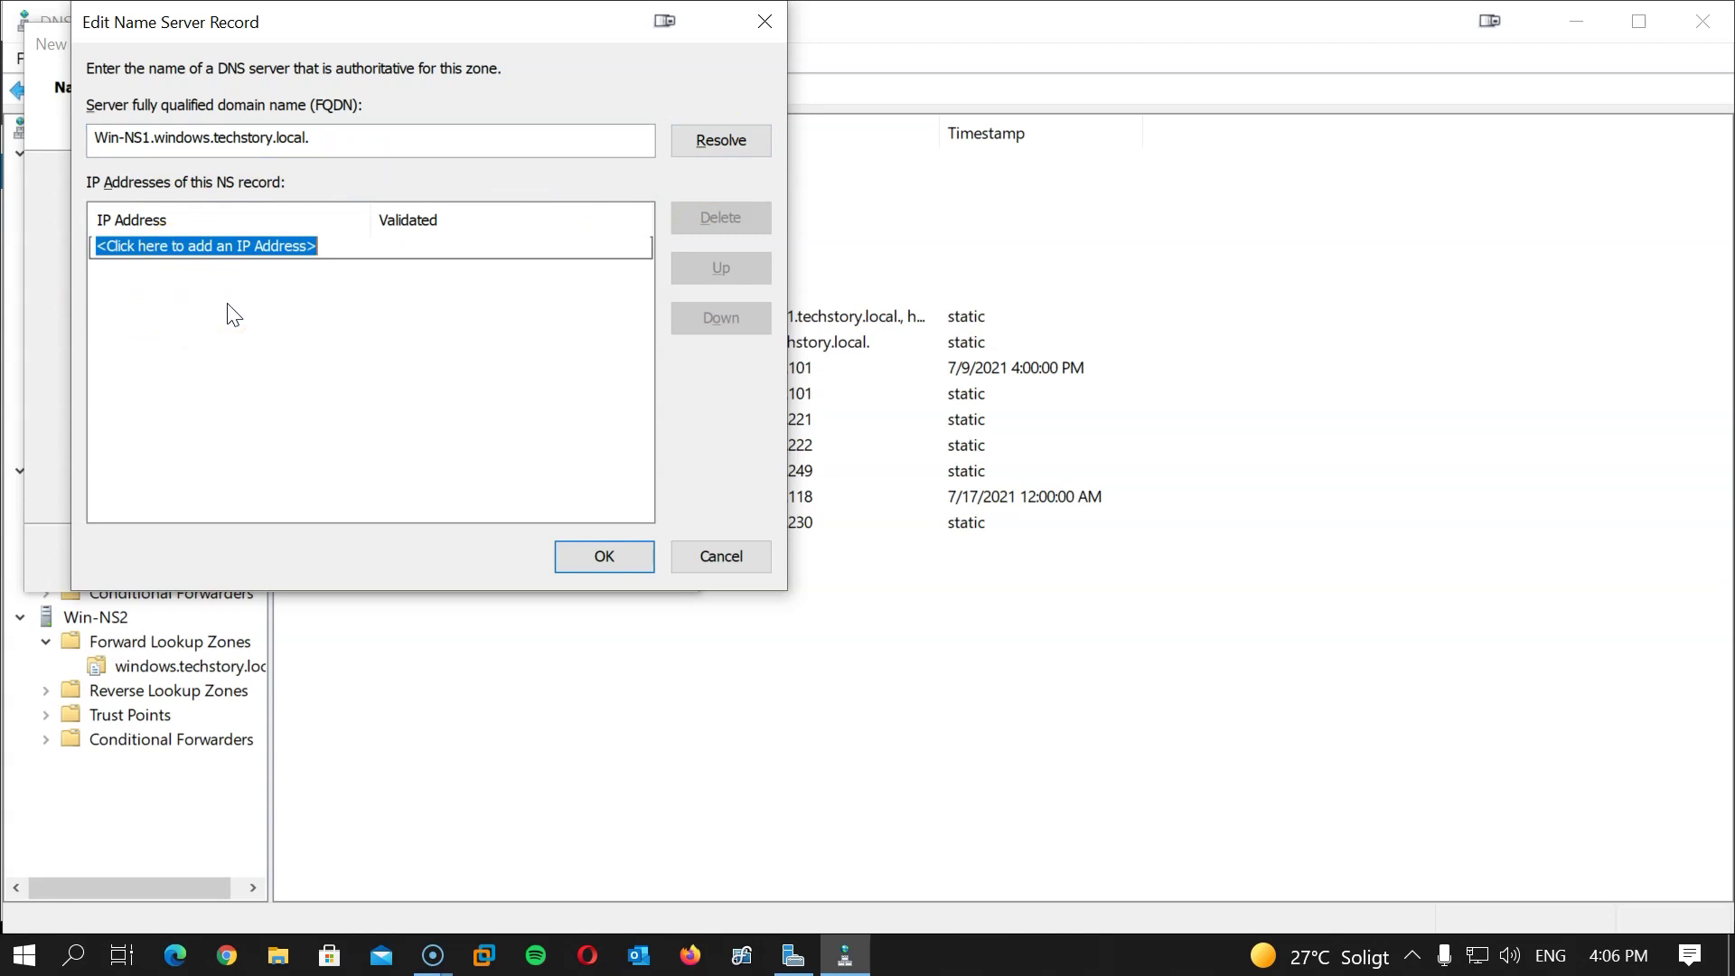
text(10.10.10.102)
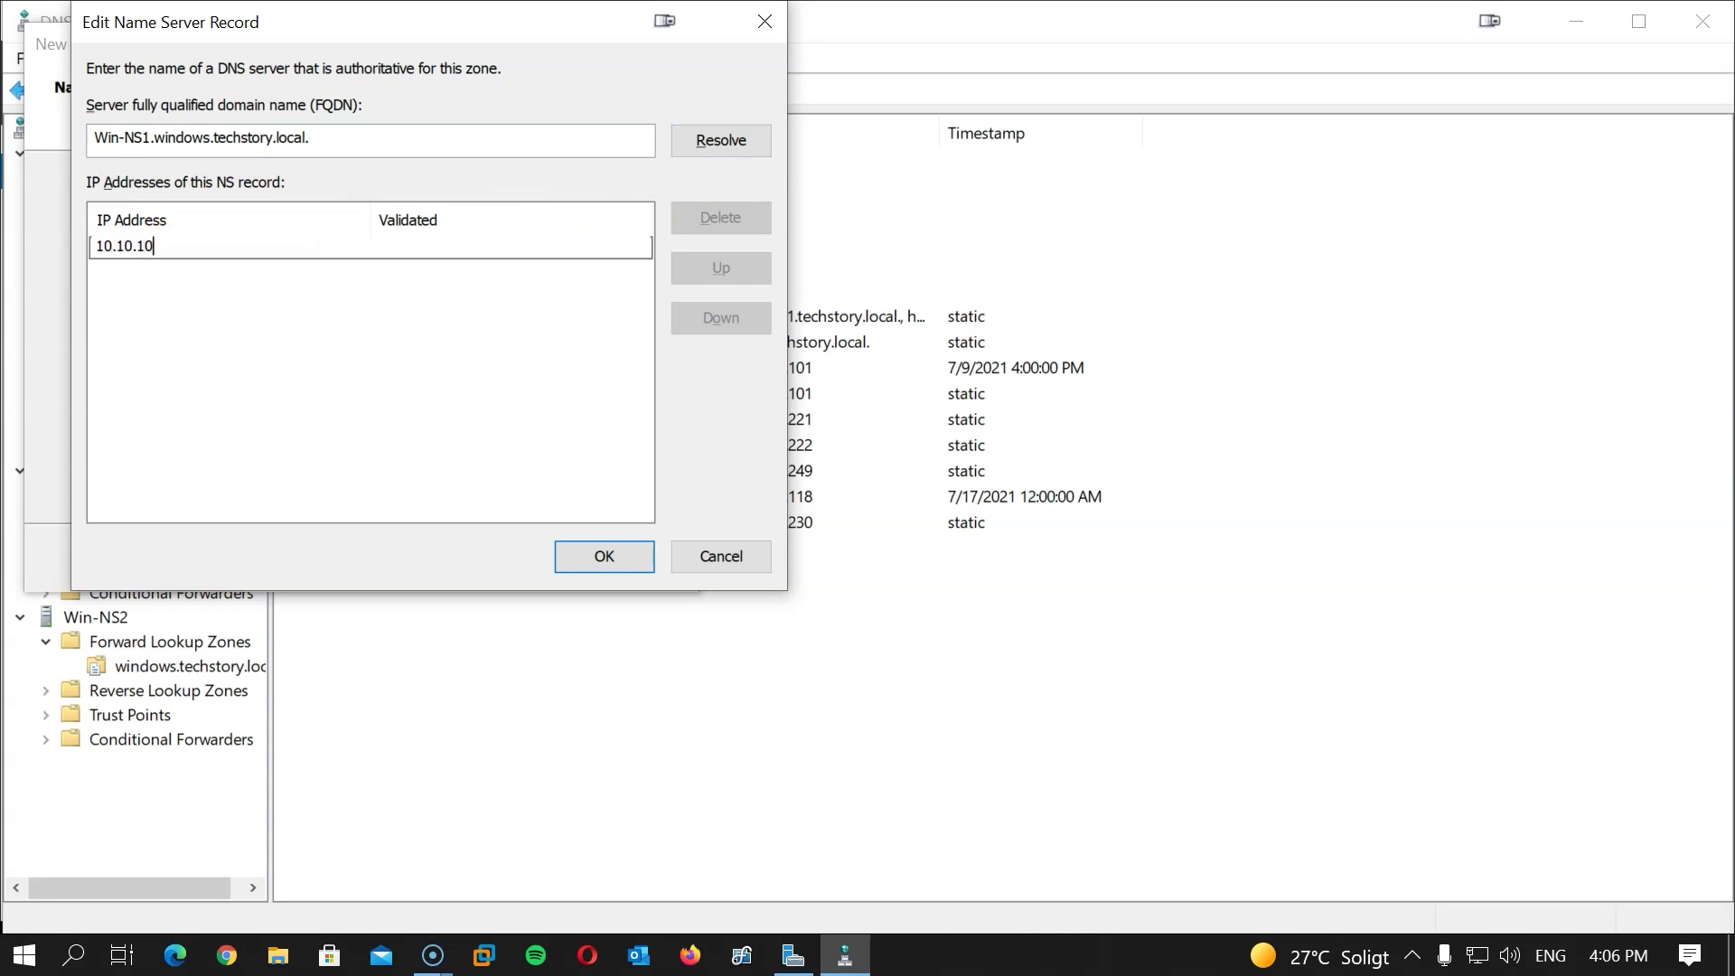
key(Return)
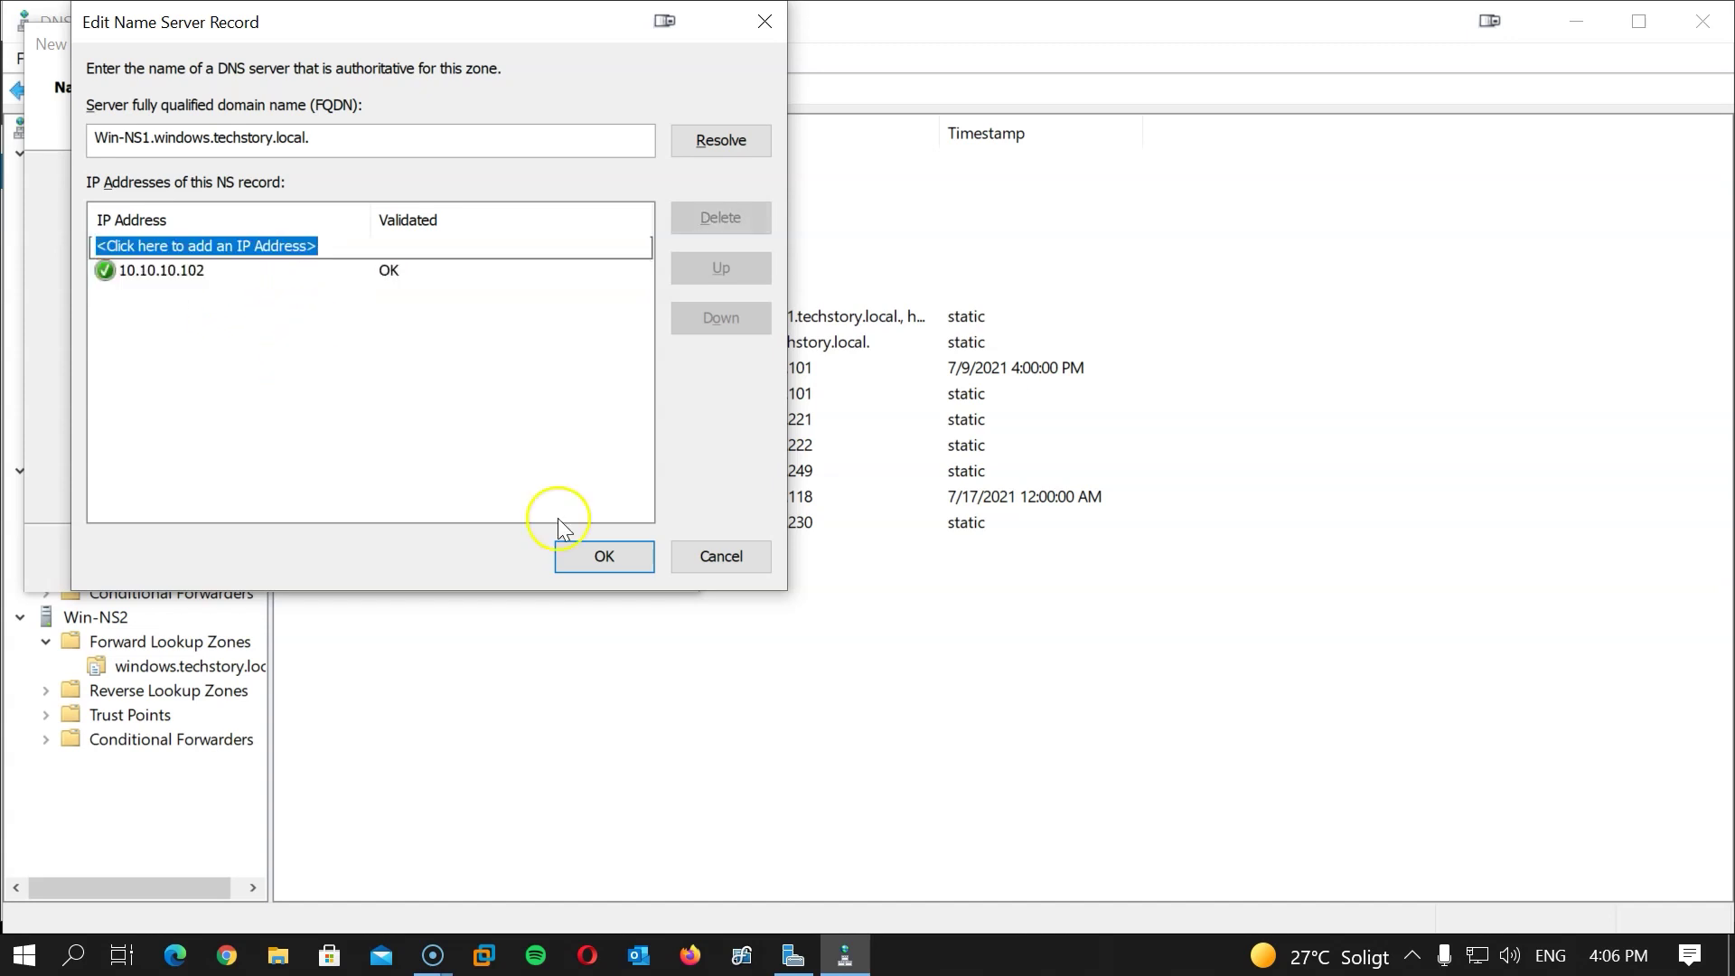
click(607, 555)
- Add Win-NS2.windows.techstory.local. with IP address 10.10.10.103 as the second name server and finish the delegation
click(126, 487)
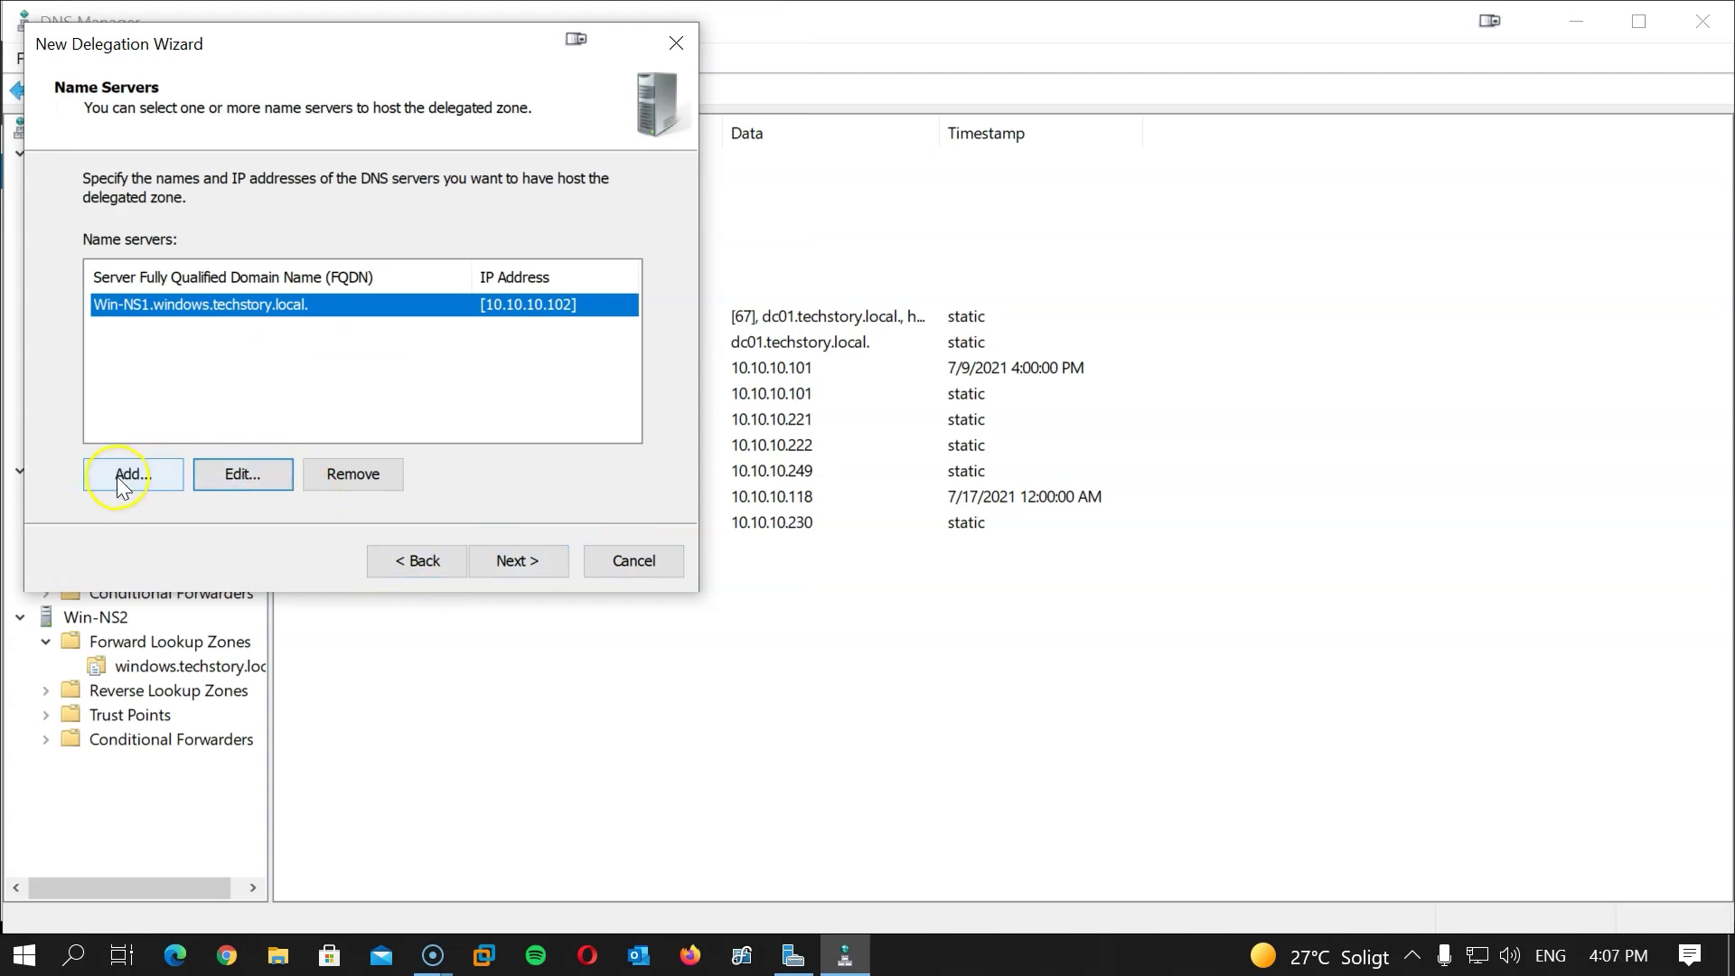
text(Win-NS1.windows.techstory.local.)
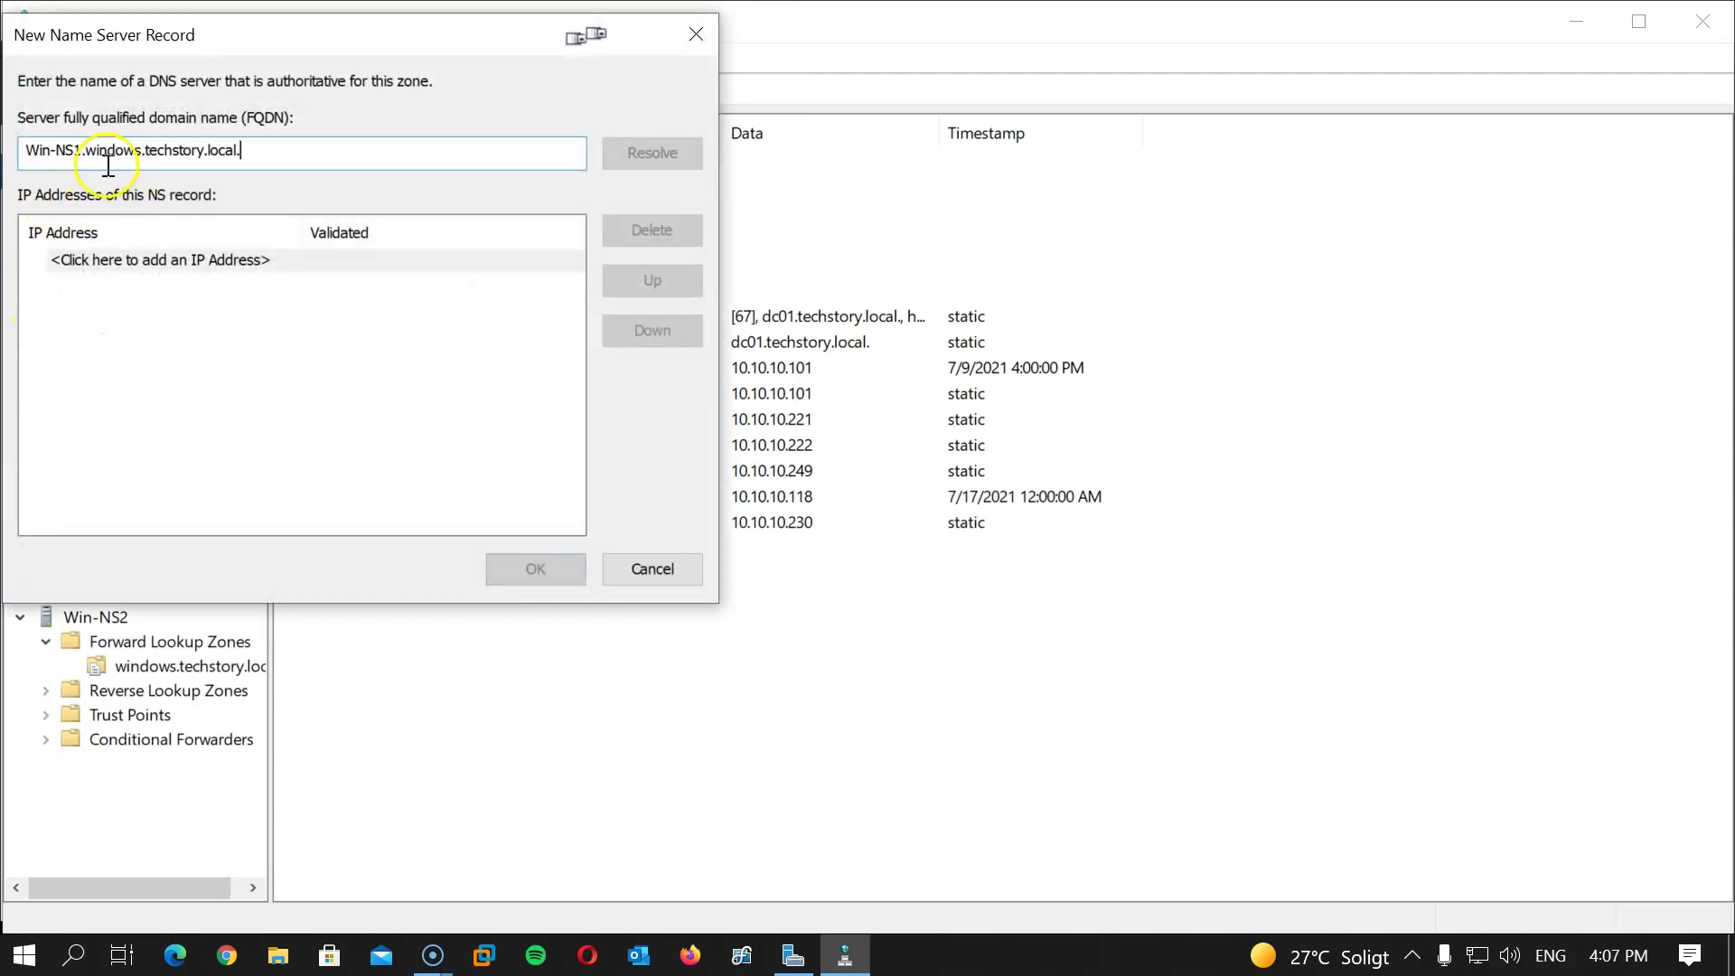
click(74, 151)
key(Delete)
text(2)
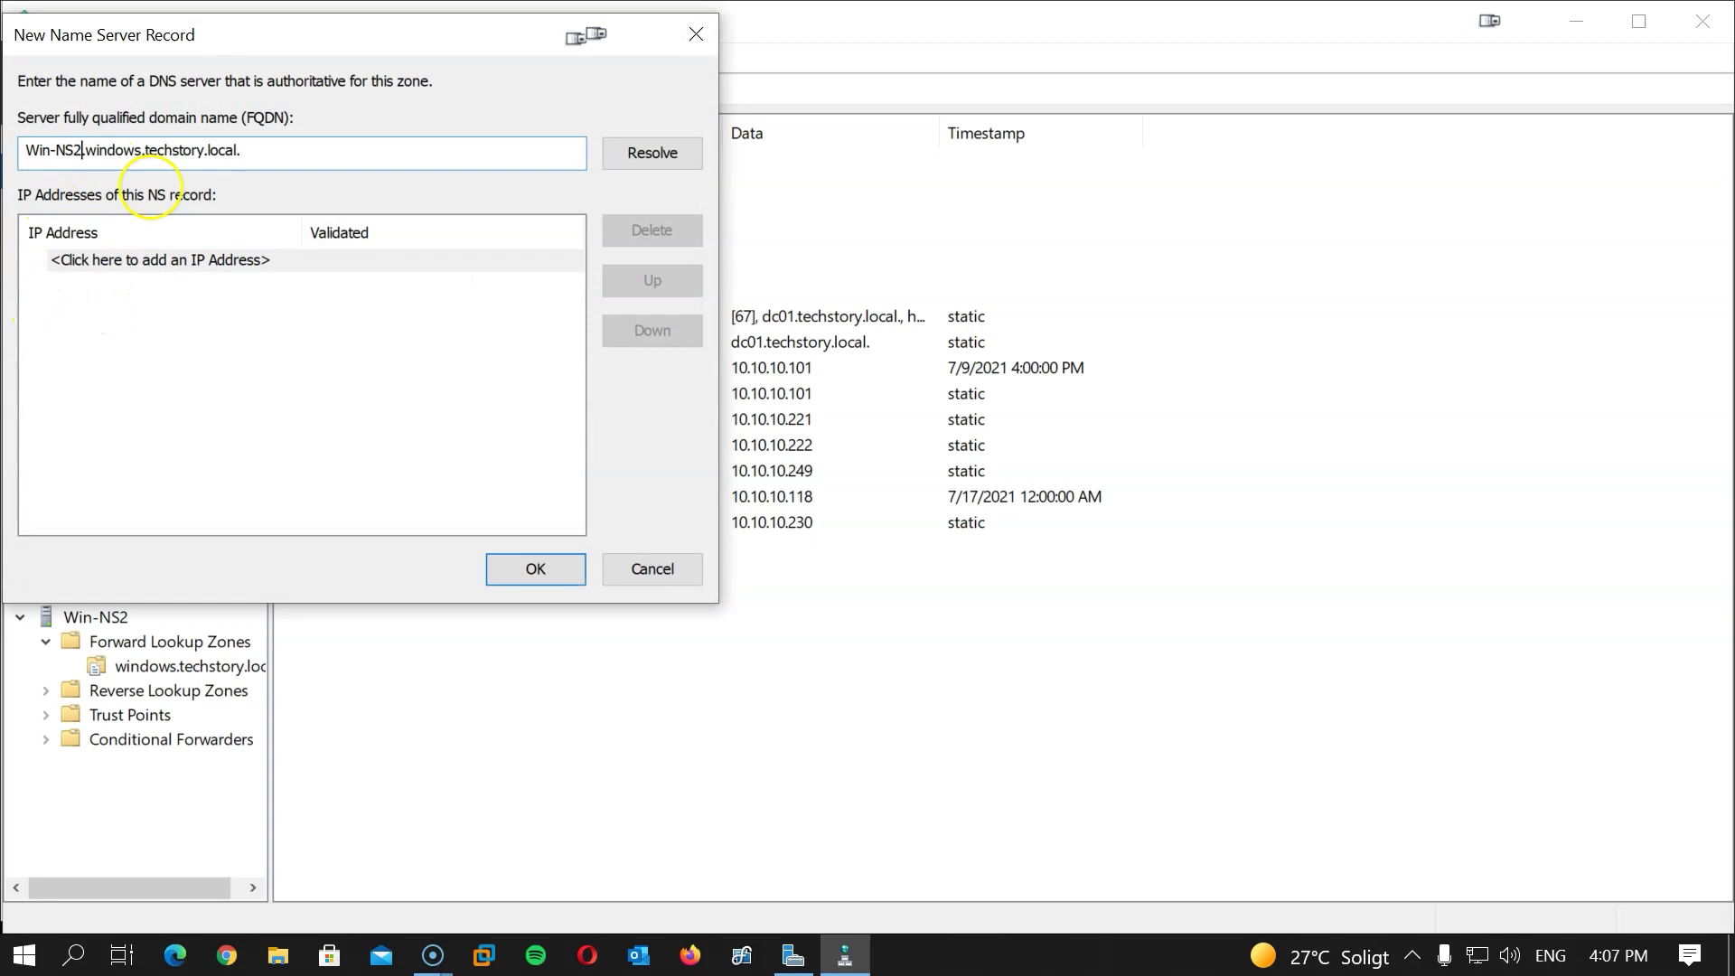
click(171, 258)
text(10.10.10.103)
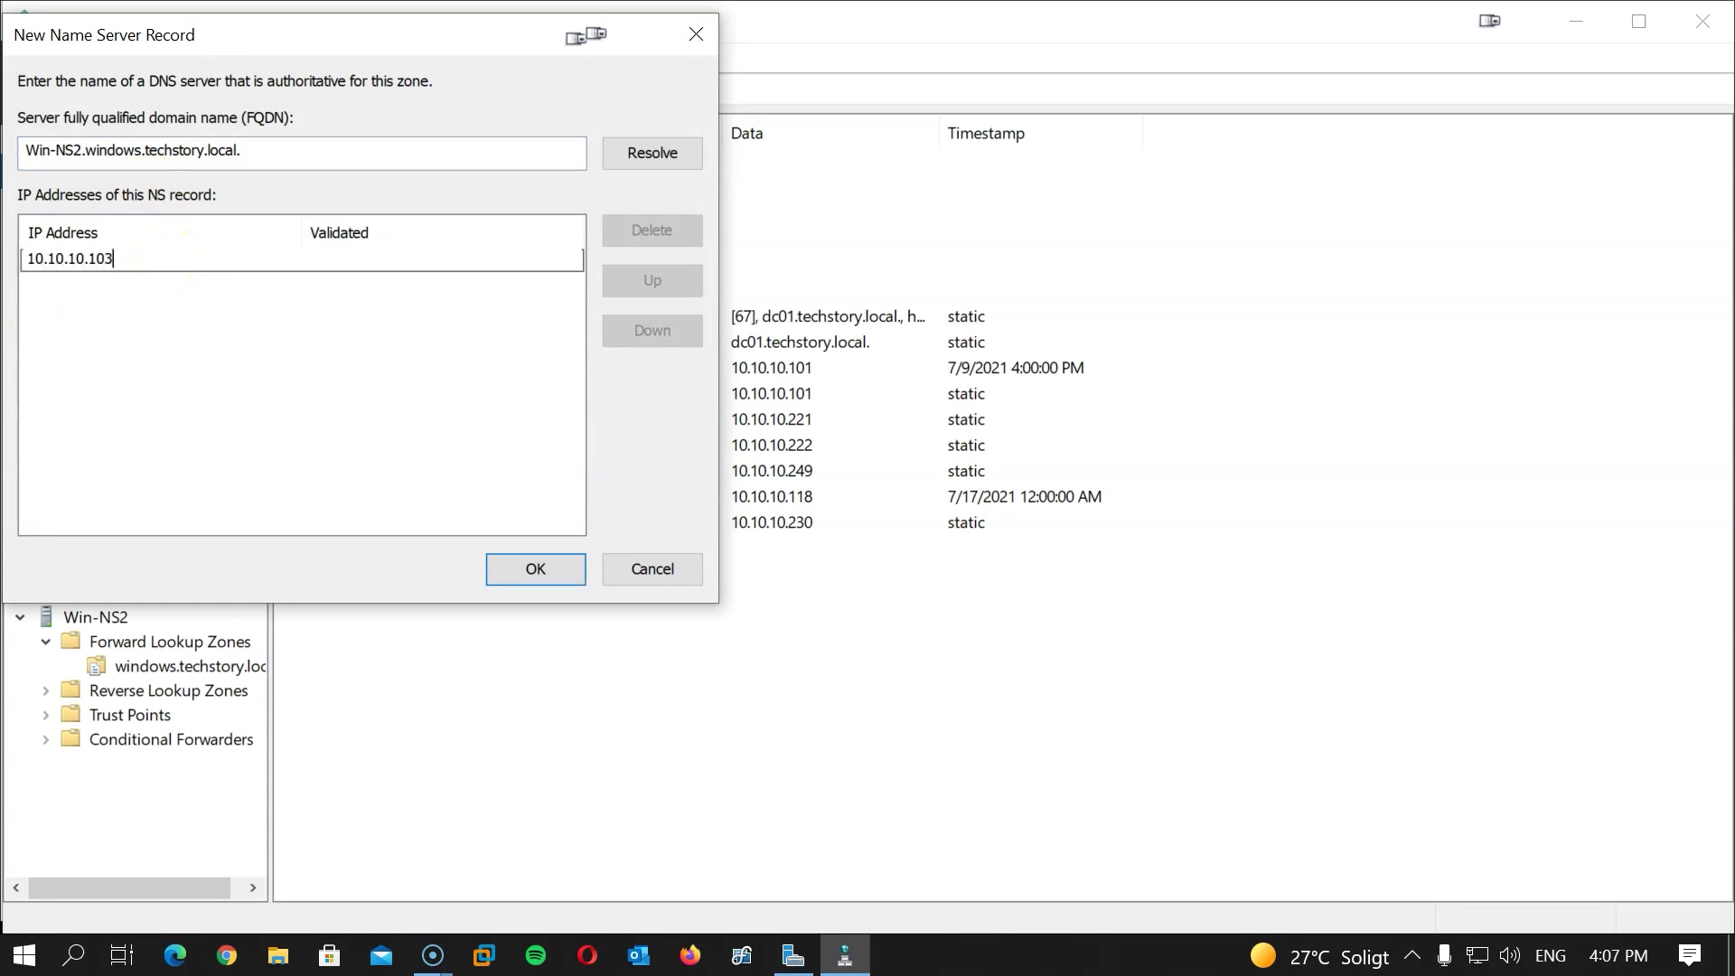
key(Return)
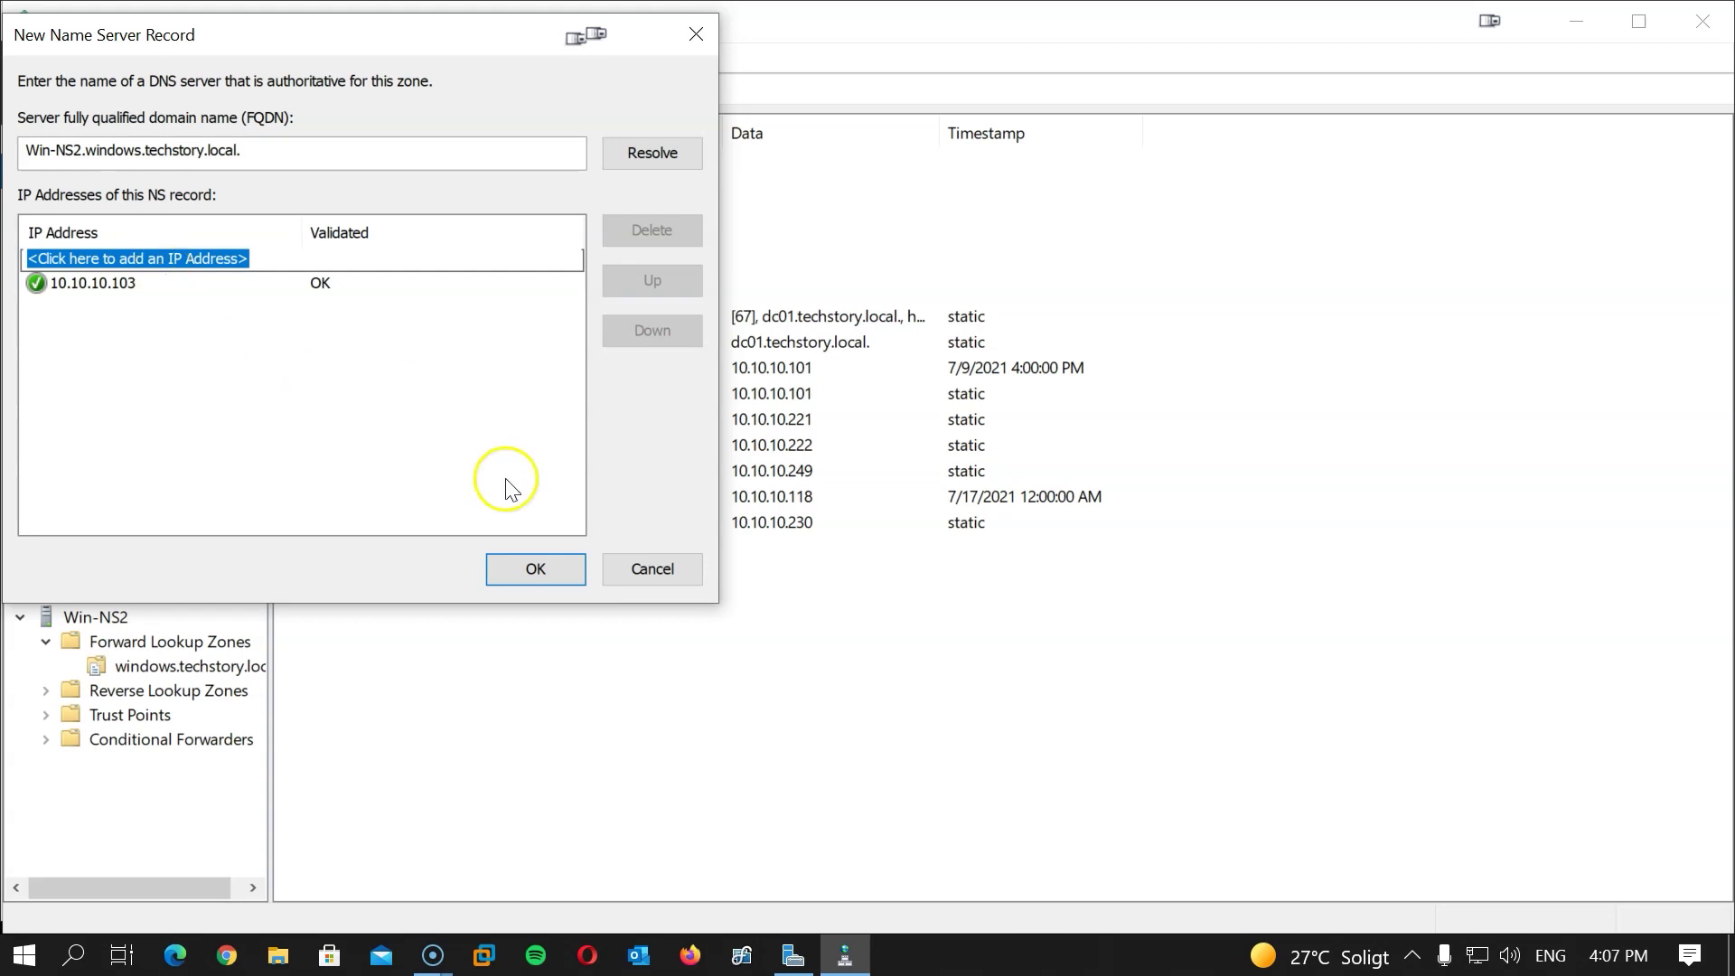
click(535, 568)
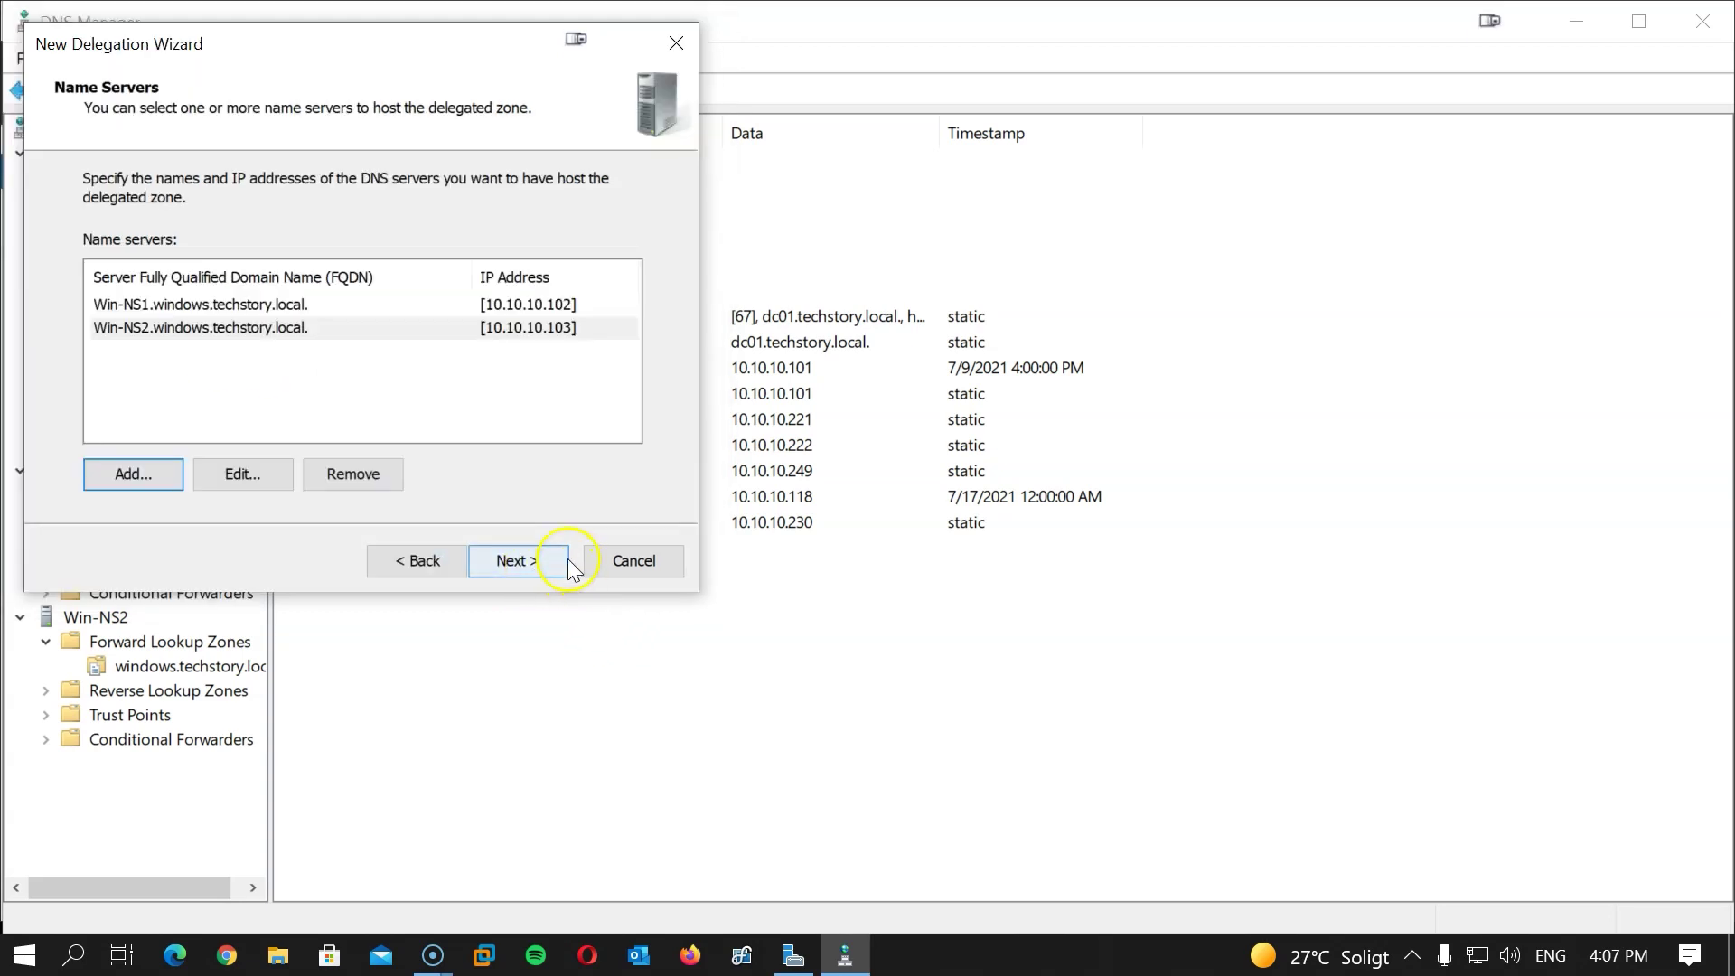
click(520, 562)
click(518, 562)
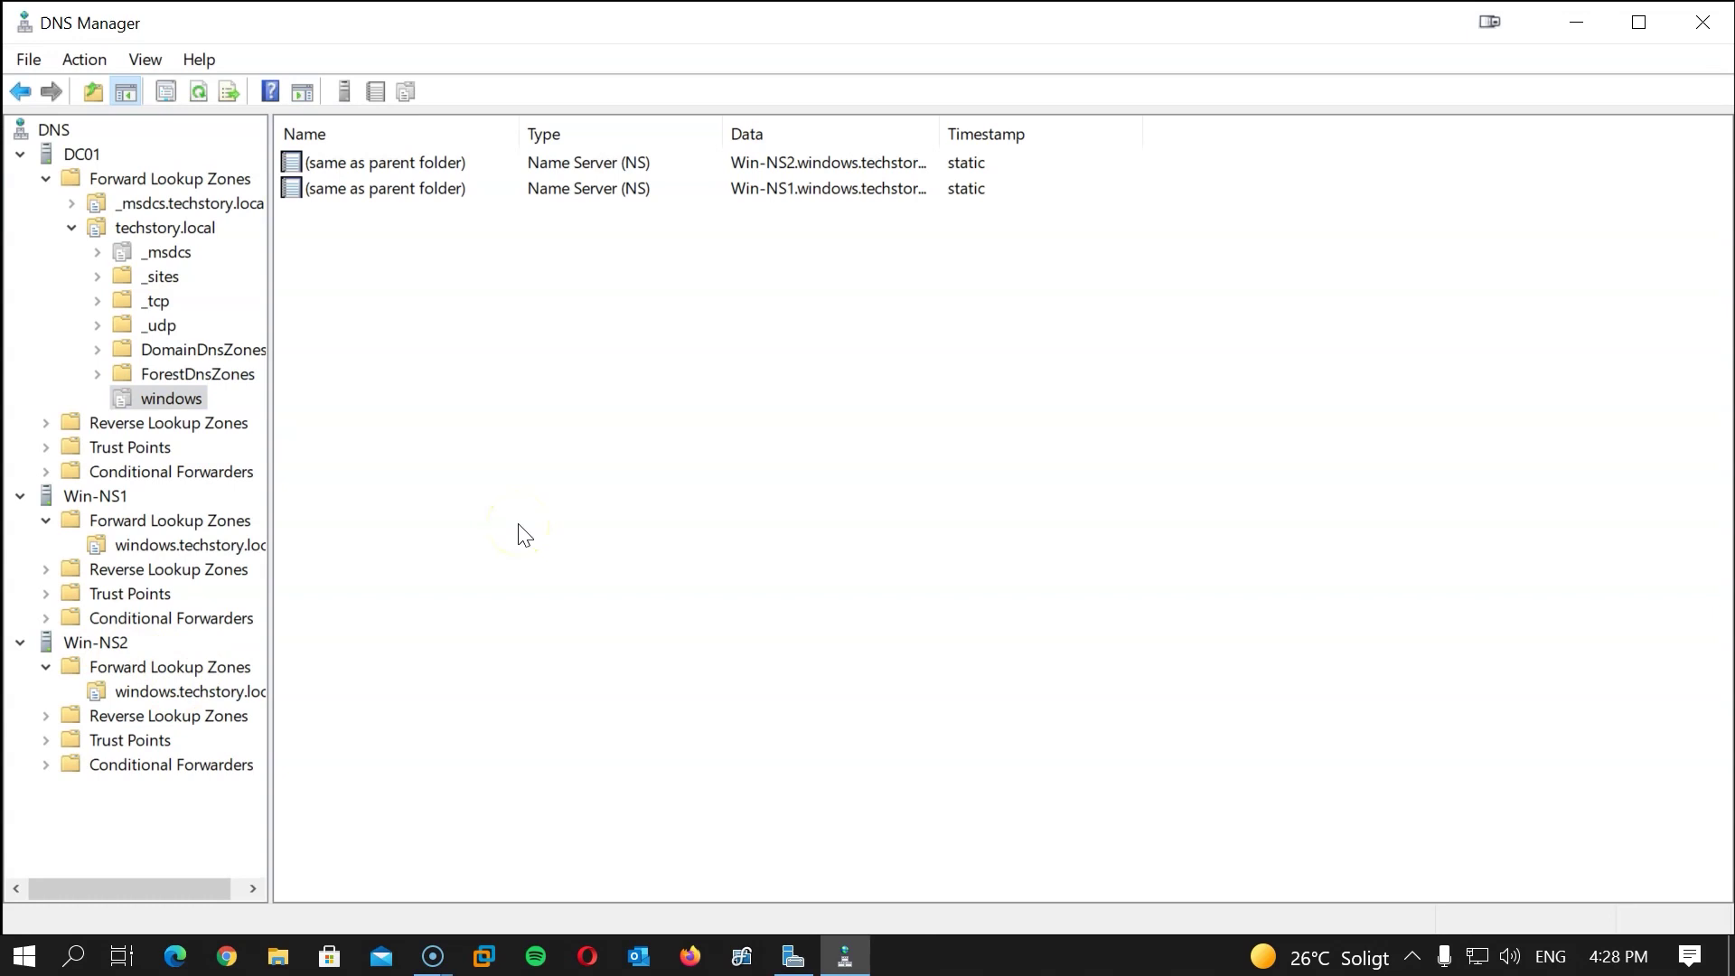
- Open Command Prompt and look up test.windows.techstory.local against the DNS server 10.10.10.102 with nslookup
key(super+r)
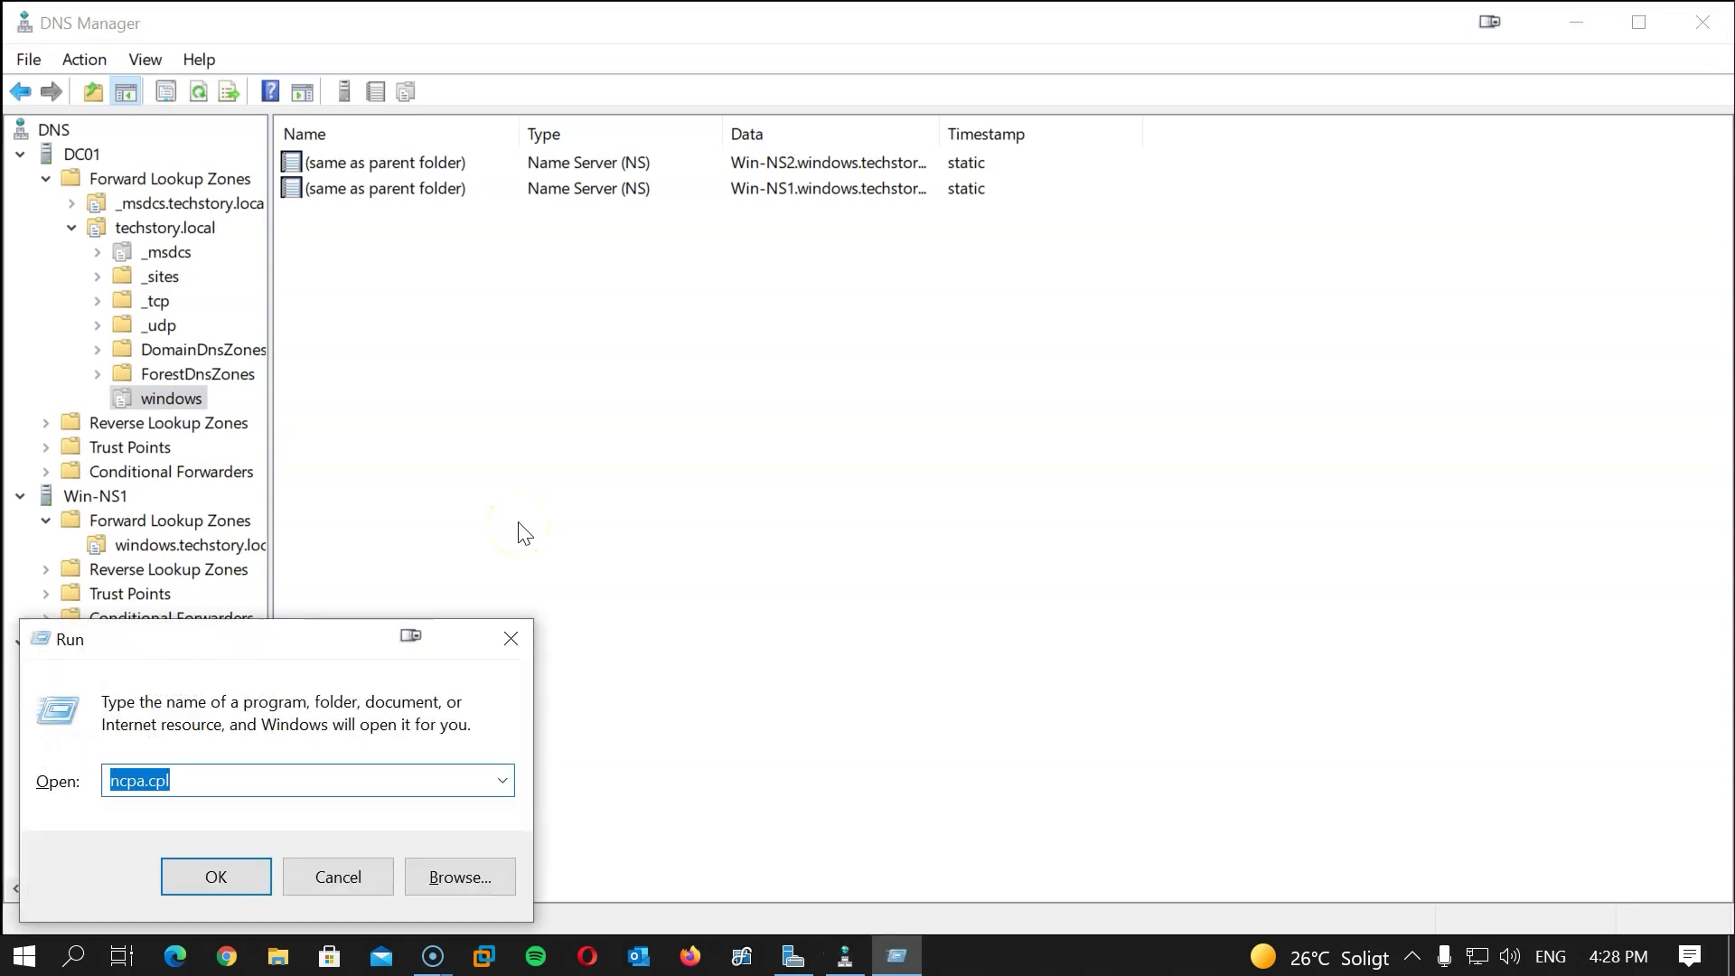
text(cmd)
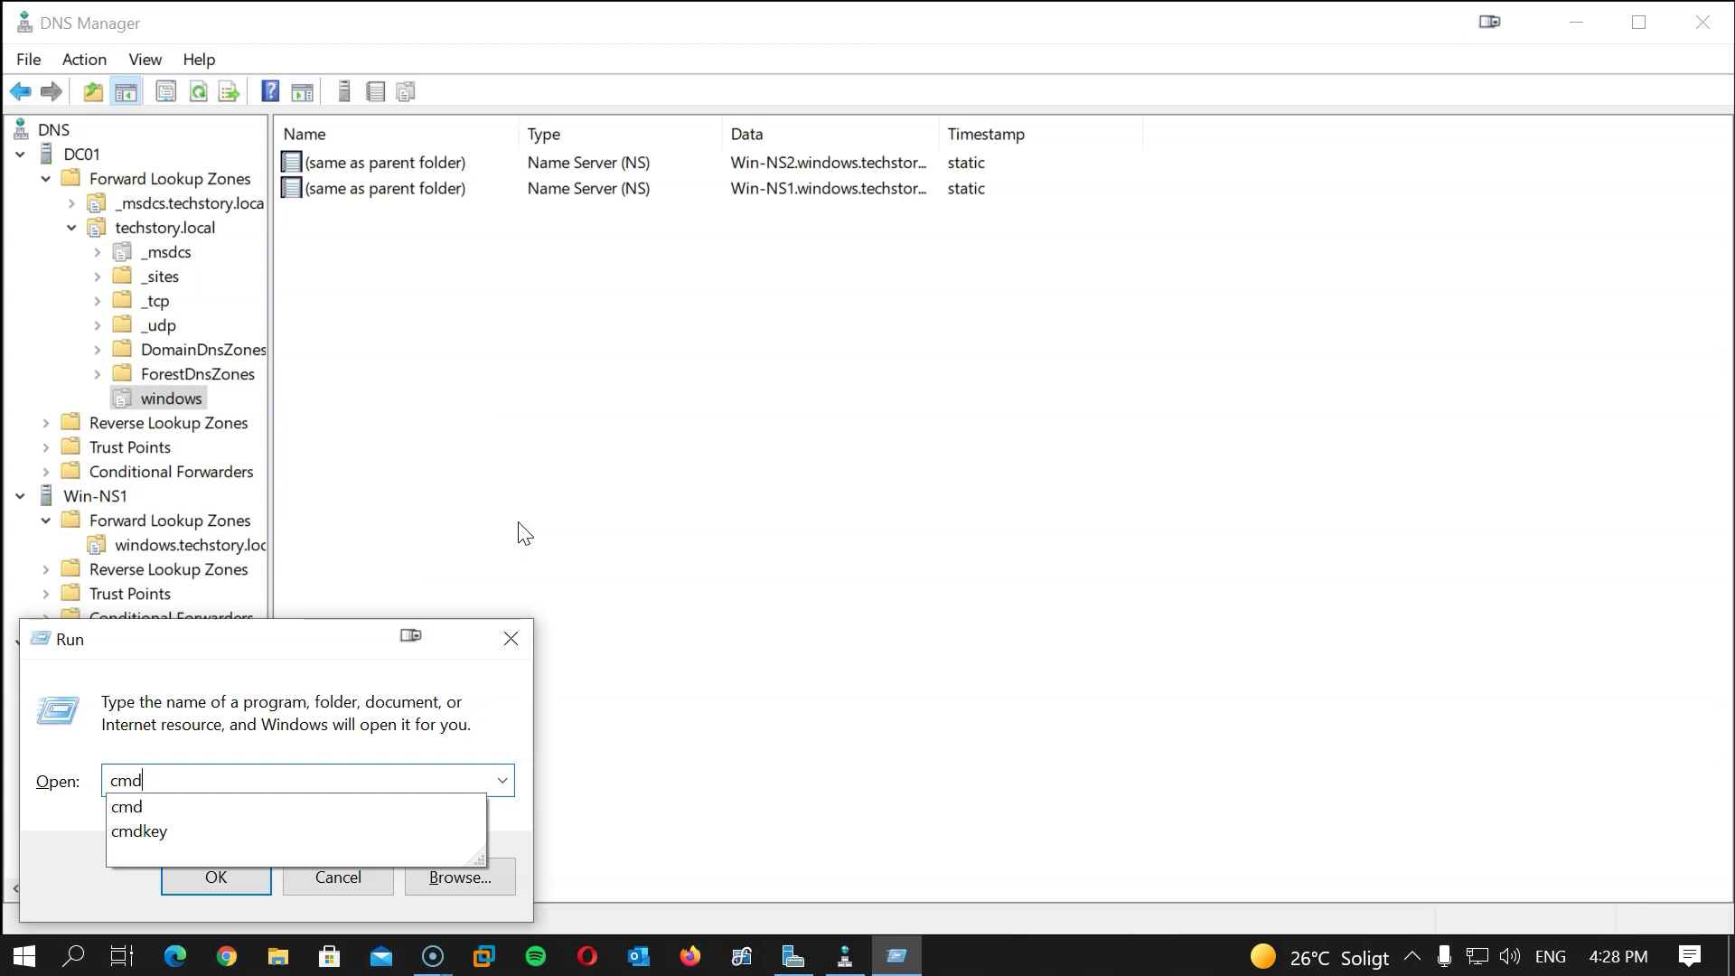
key(Return)
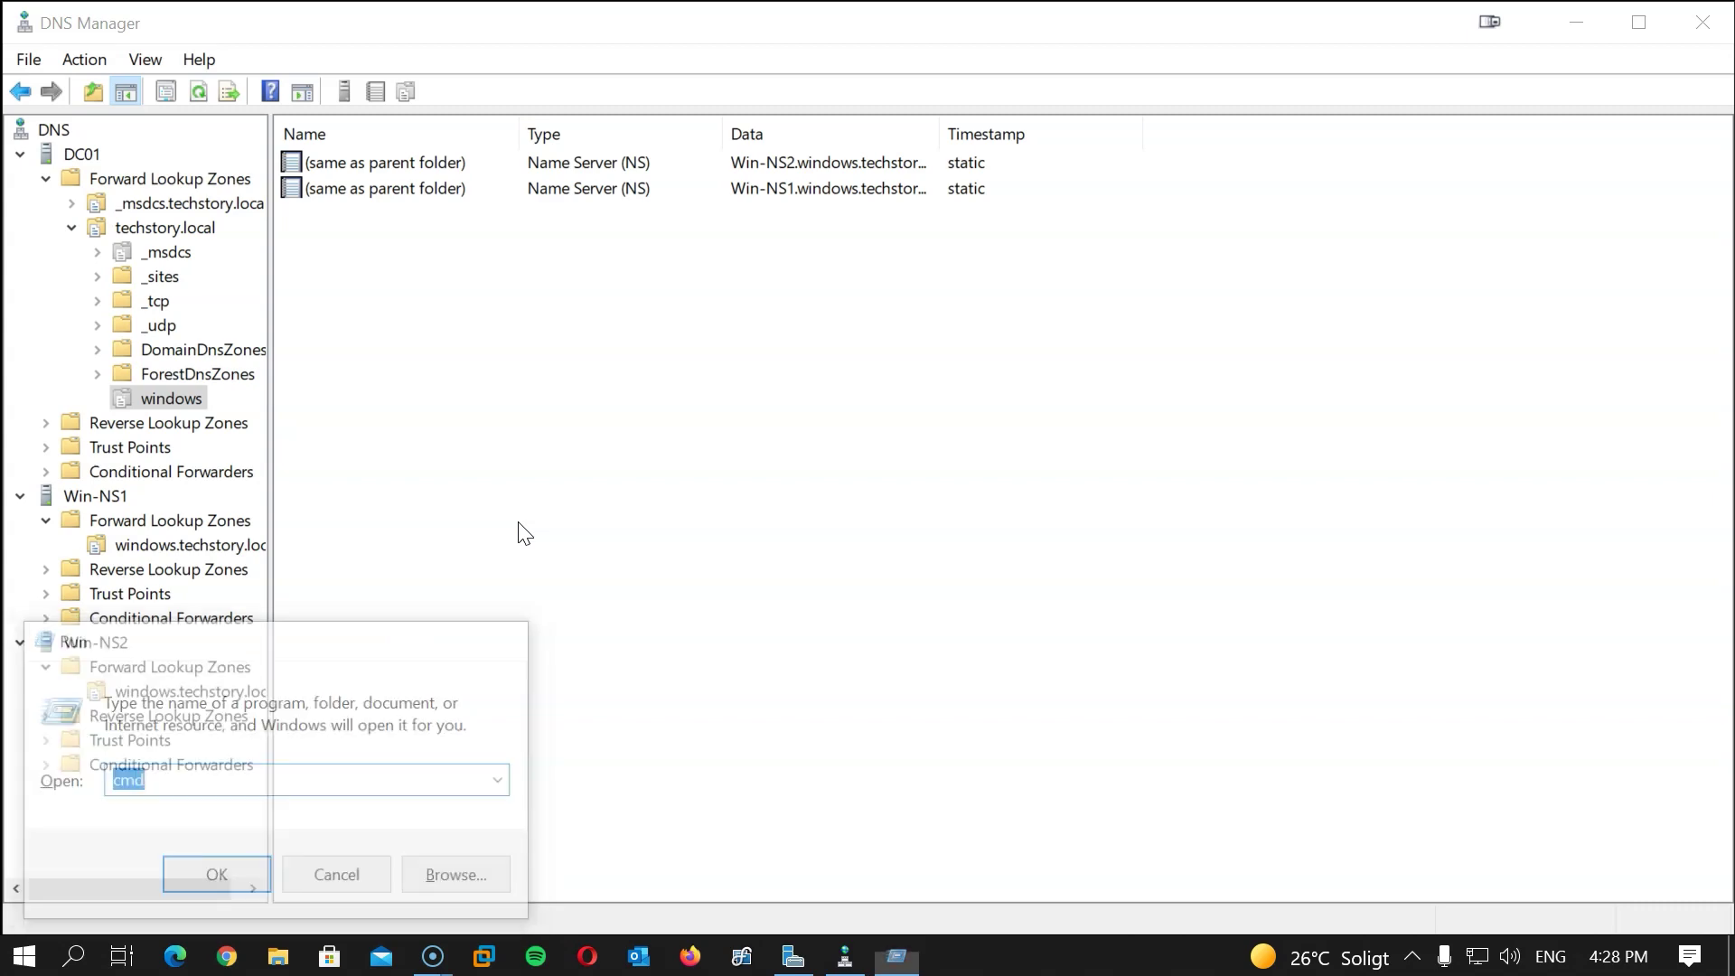
text(n)
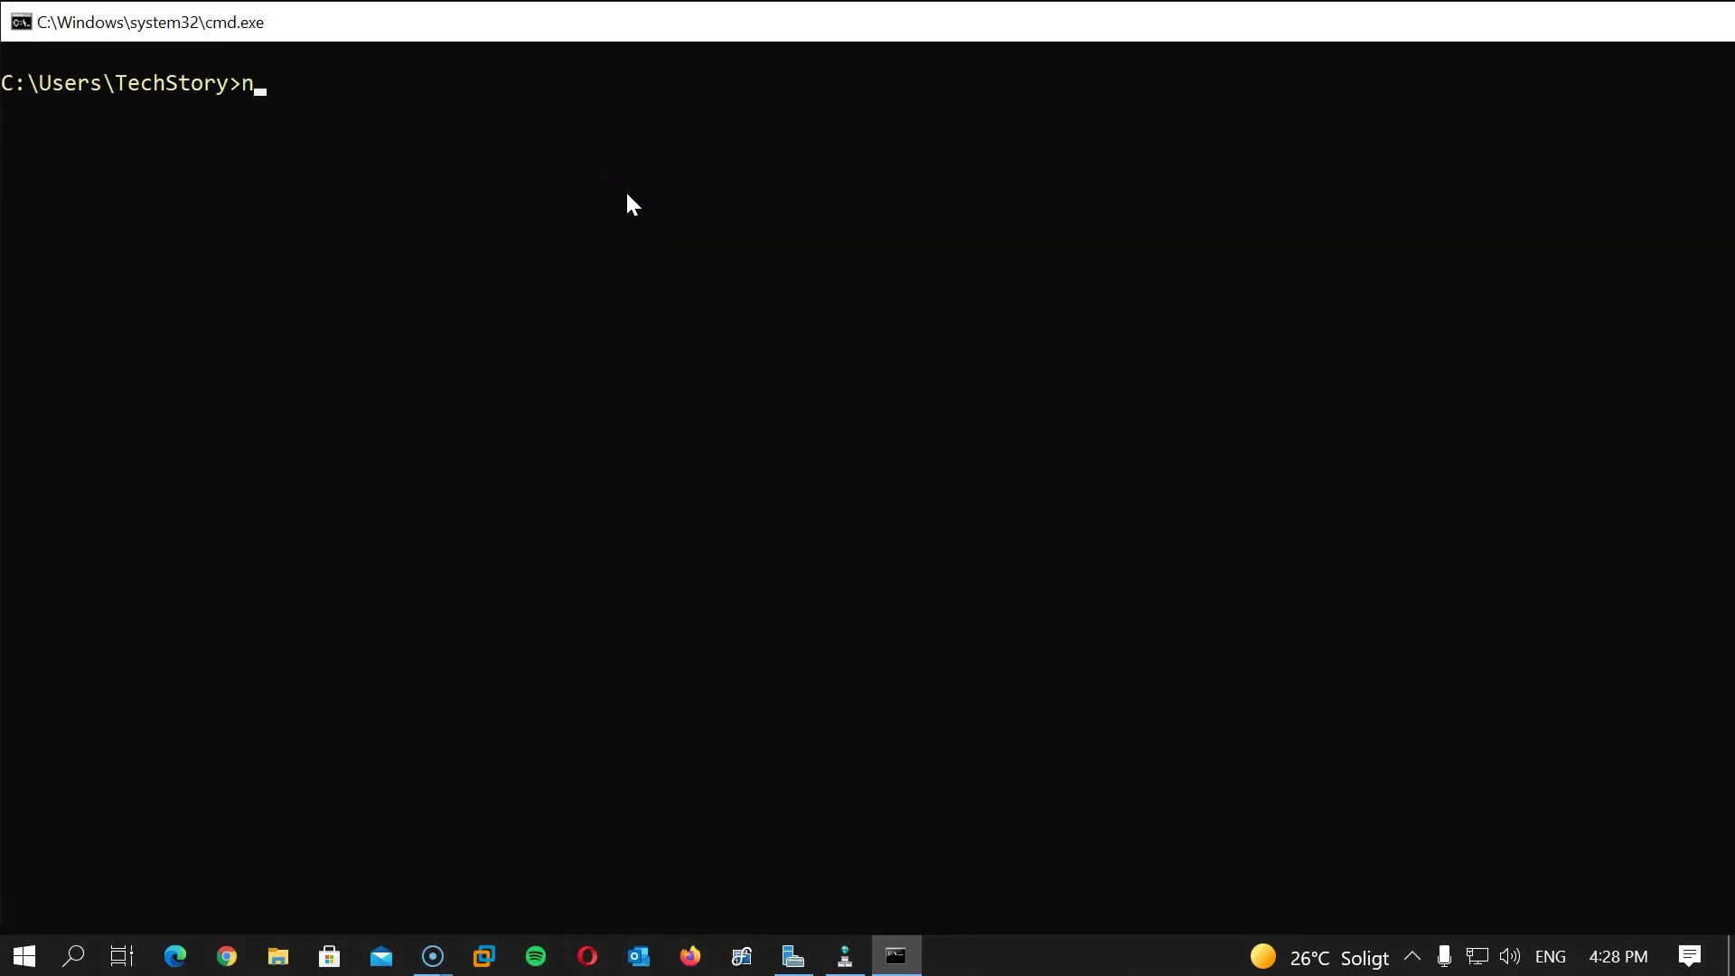
text(slookup test.windows.tech)
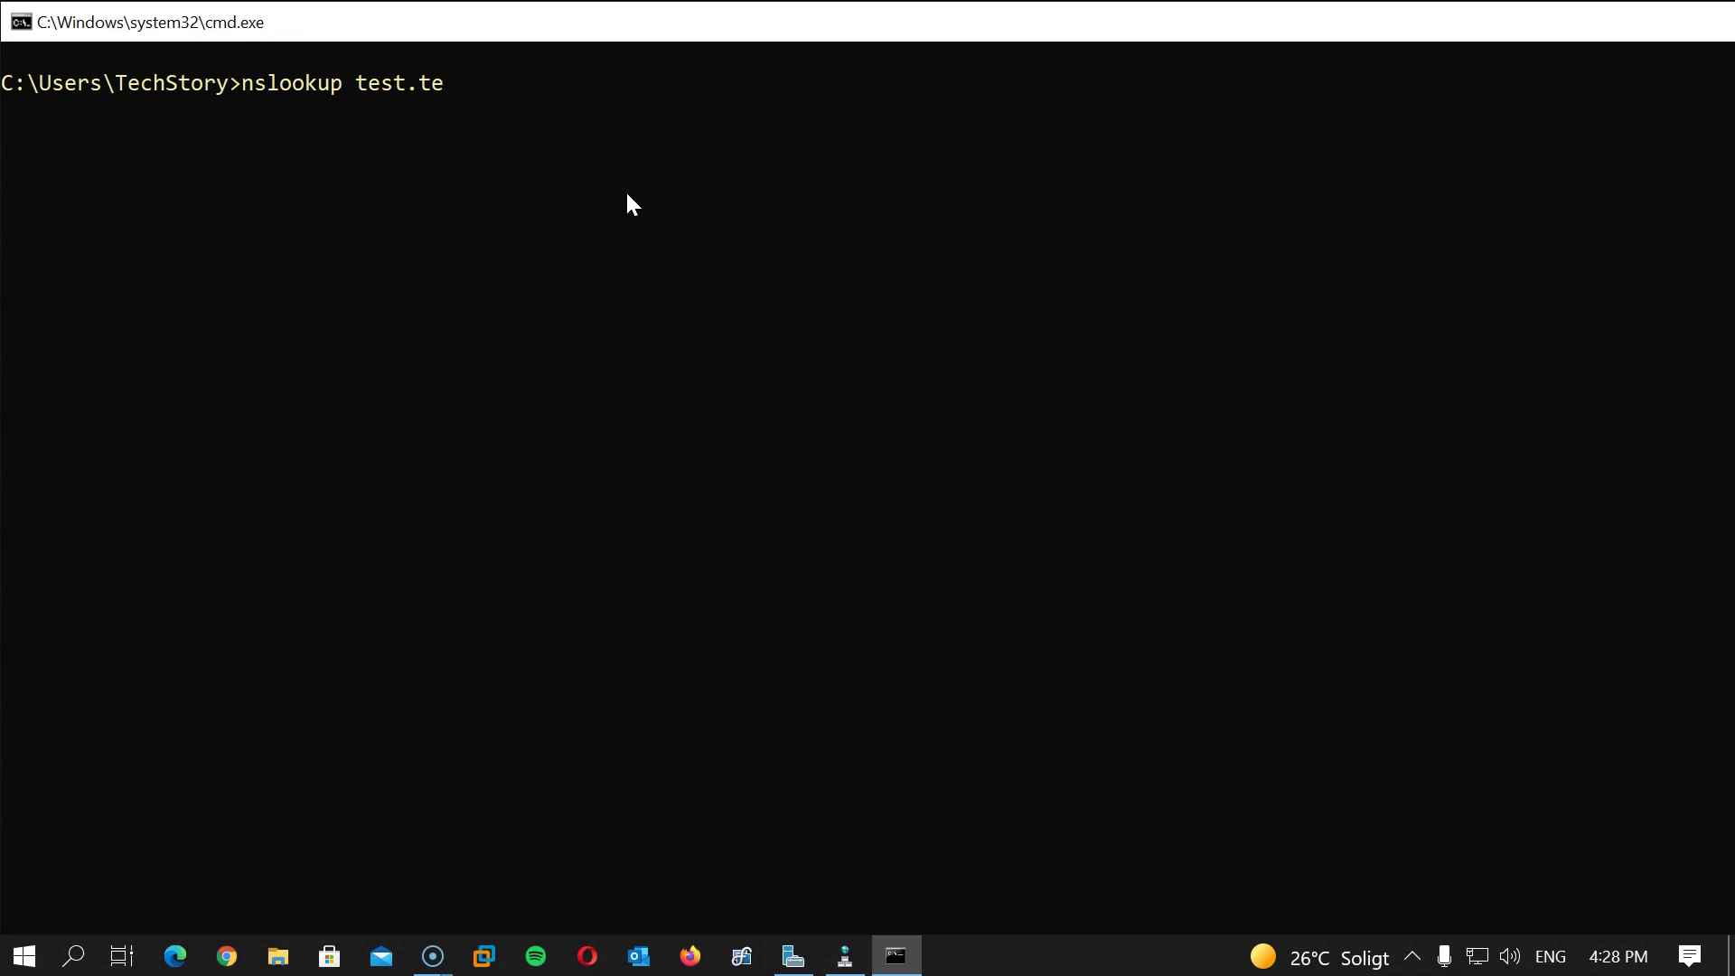
text(sto)
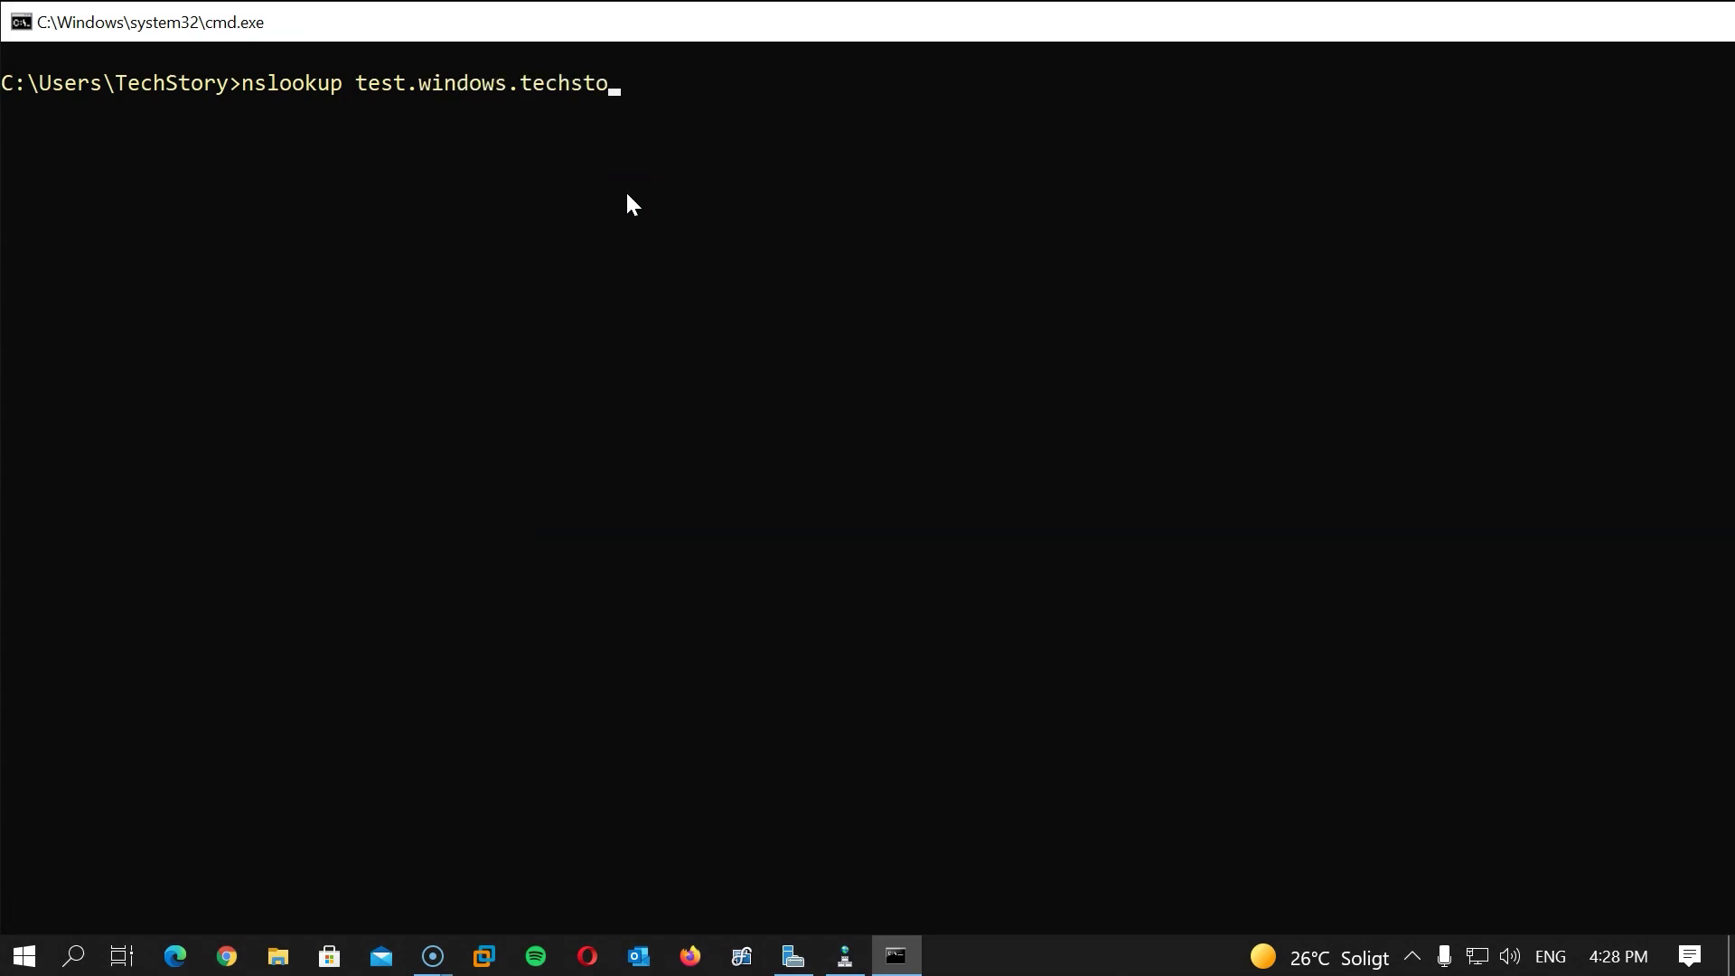
text(ry.local 10.10.10.102)
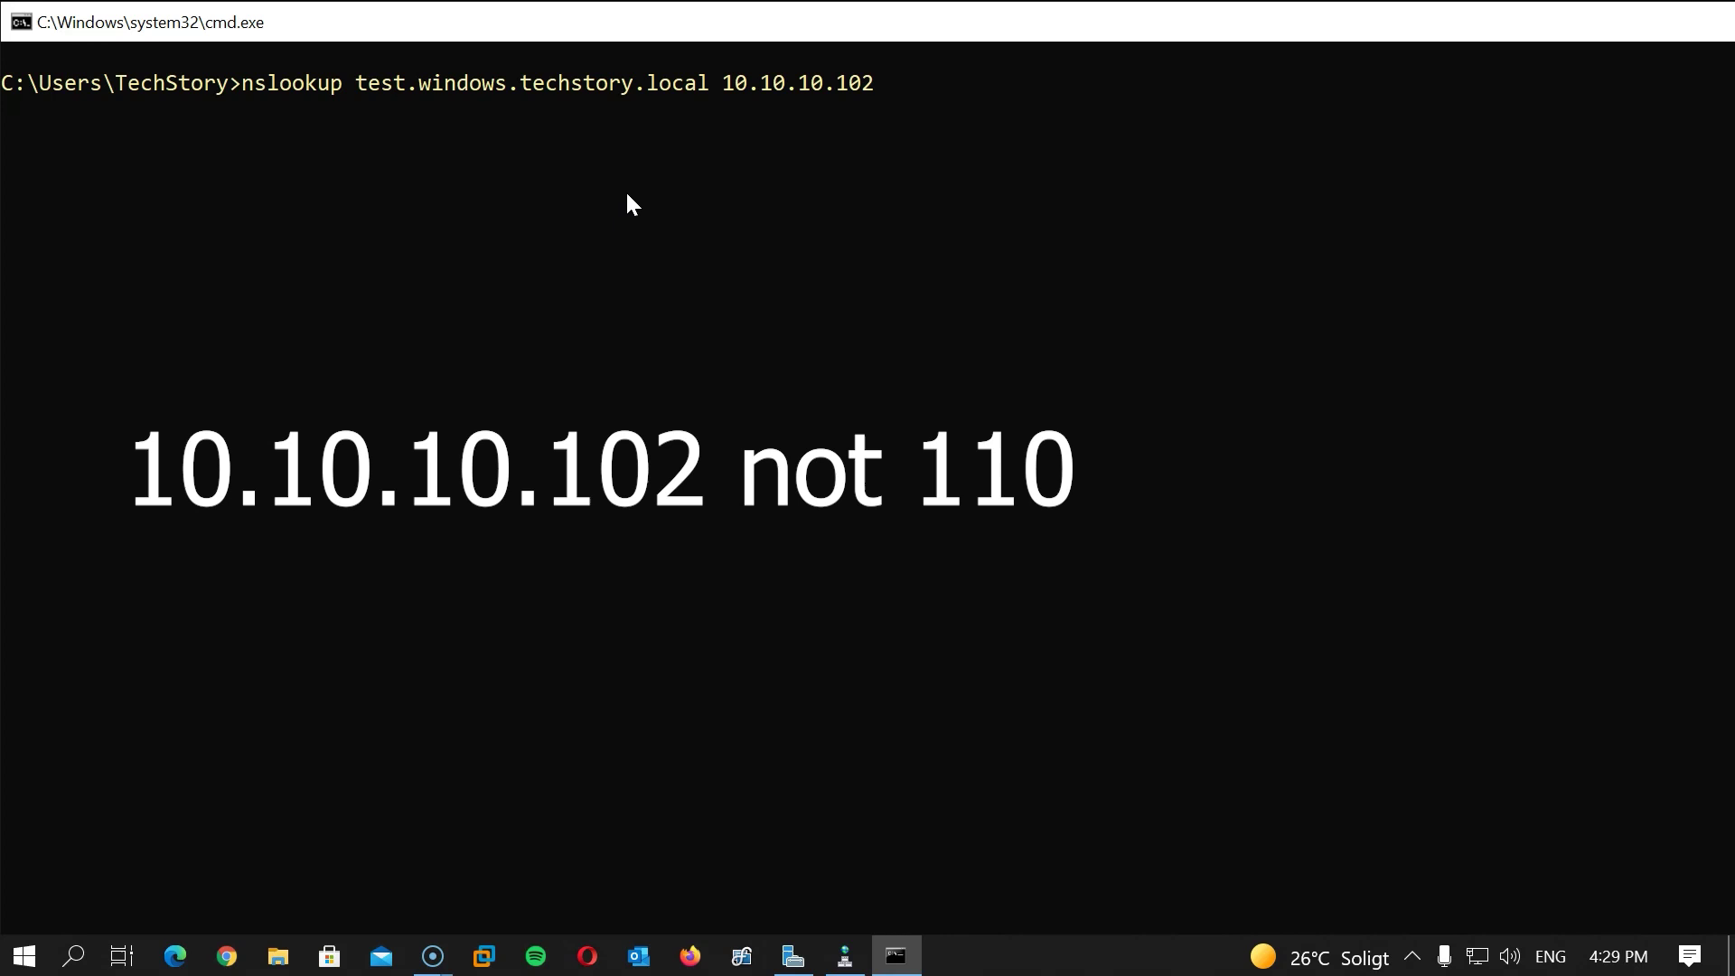
key(Return)
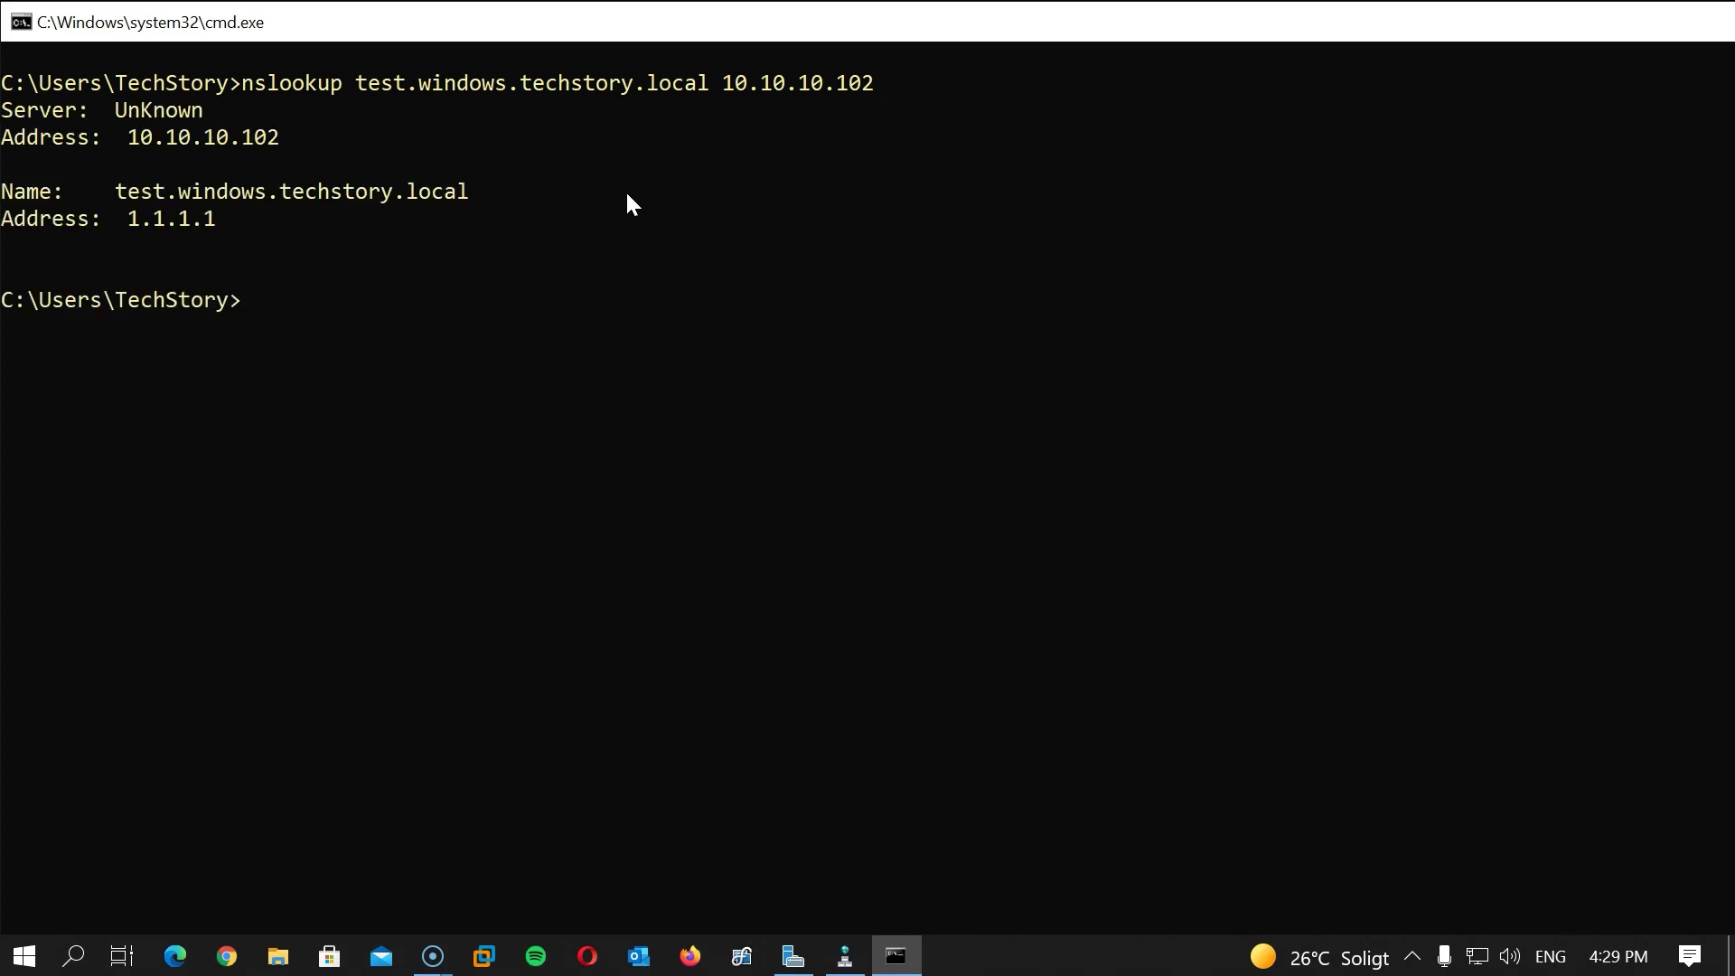
- Clear the console and repeat the nslookup of test.windows.techstory.local against the DNS server 10.10.10.101
text(cls)
key(Return)
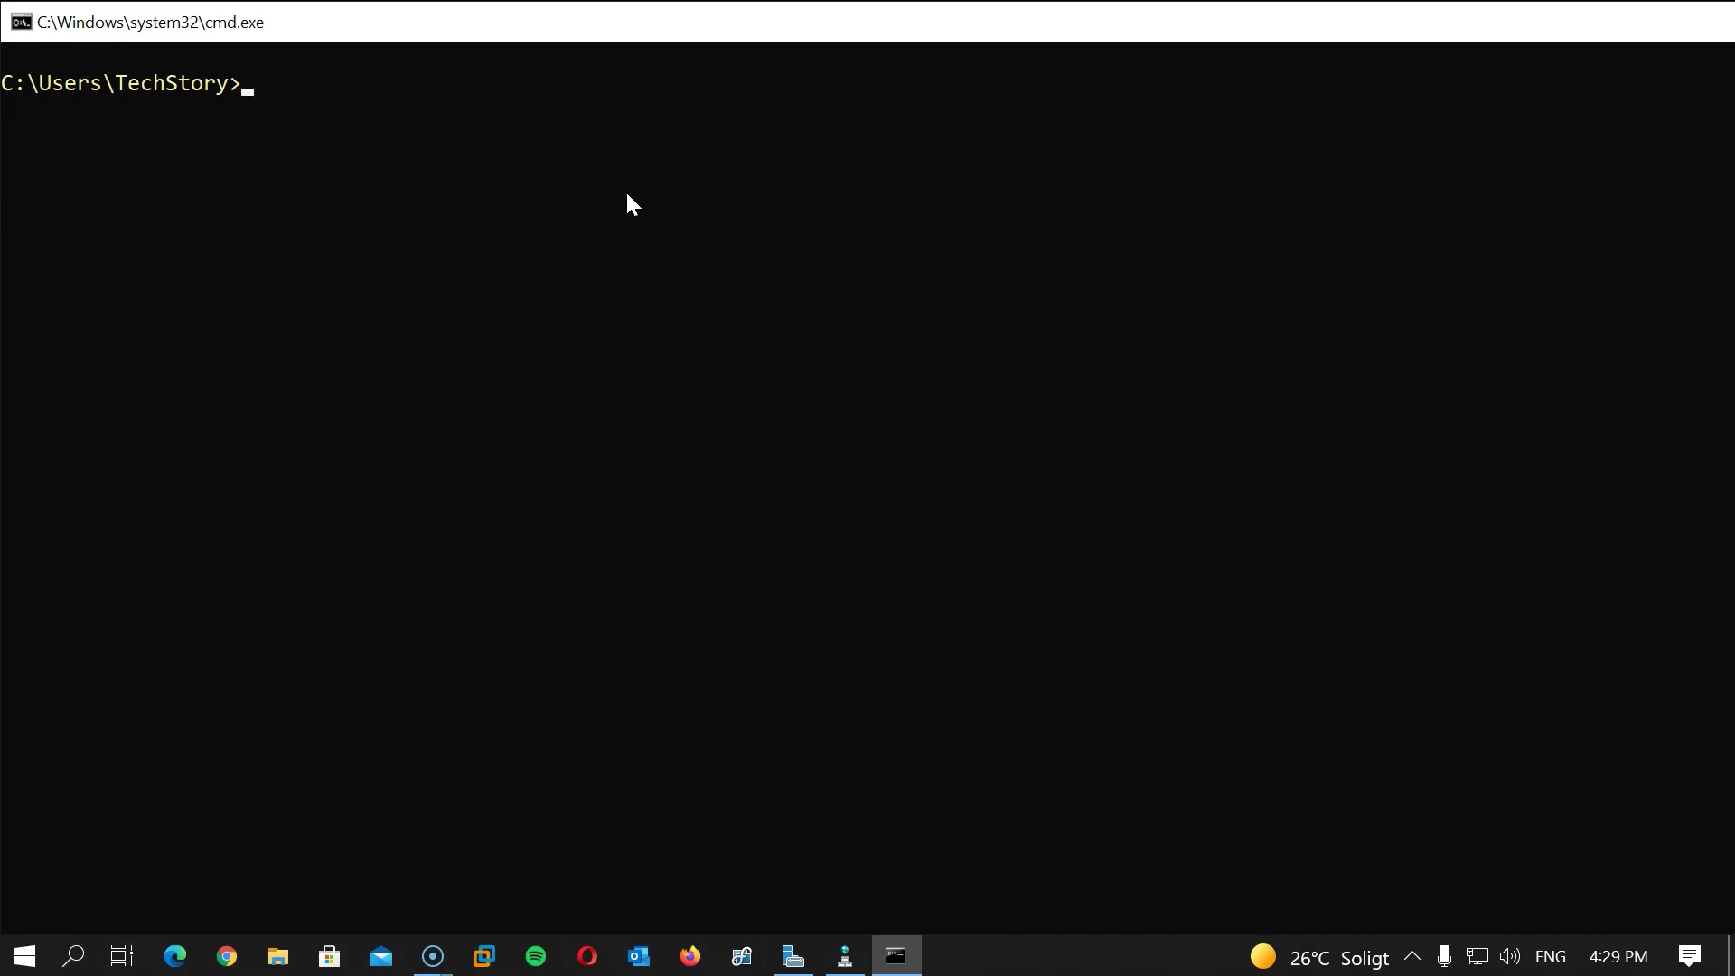
text(cls)
key(Up)
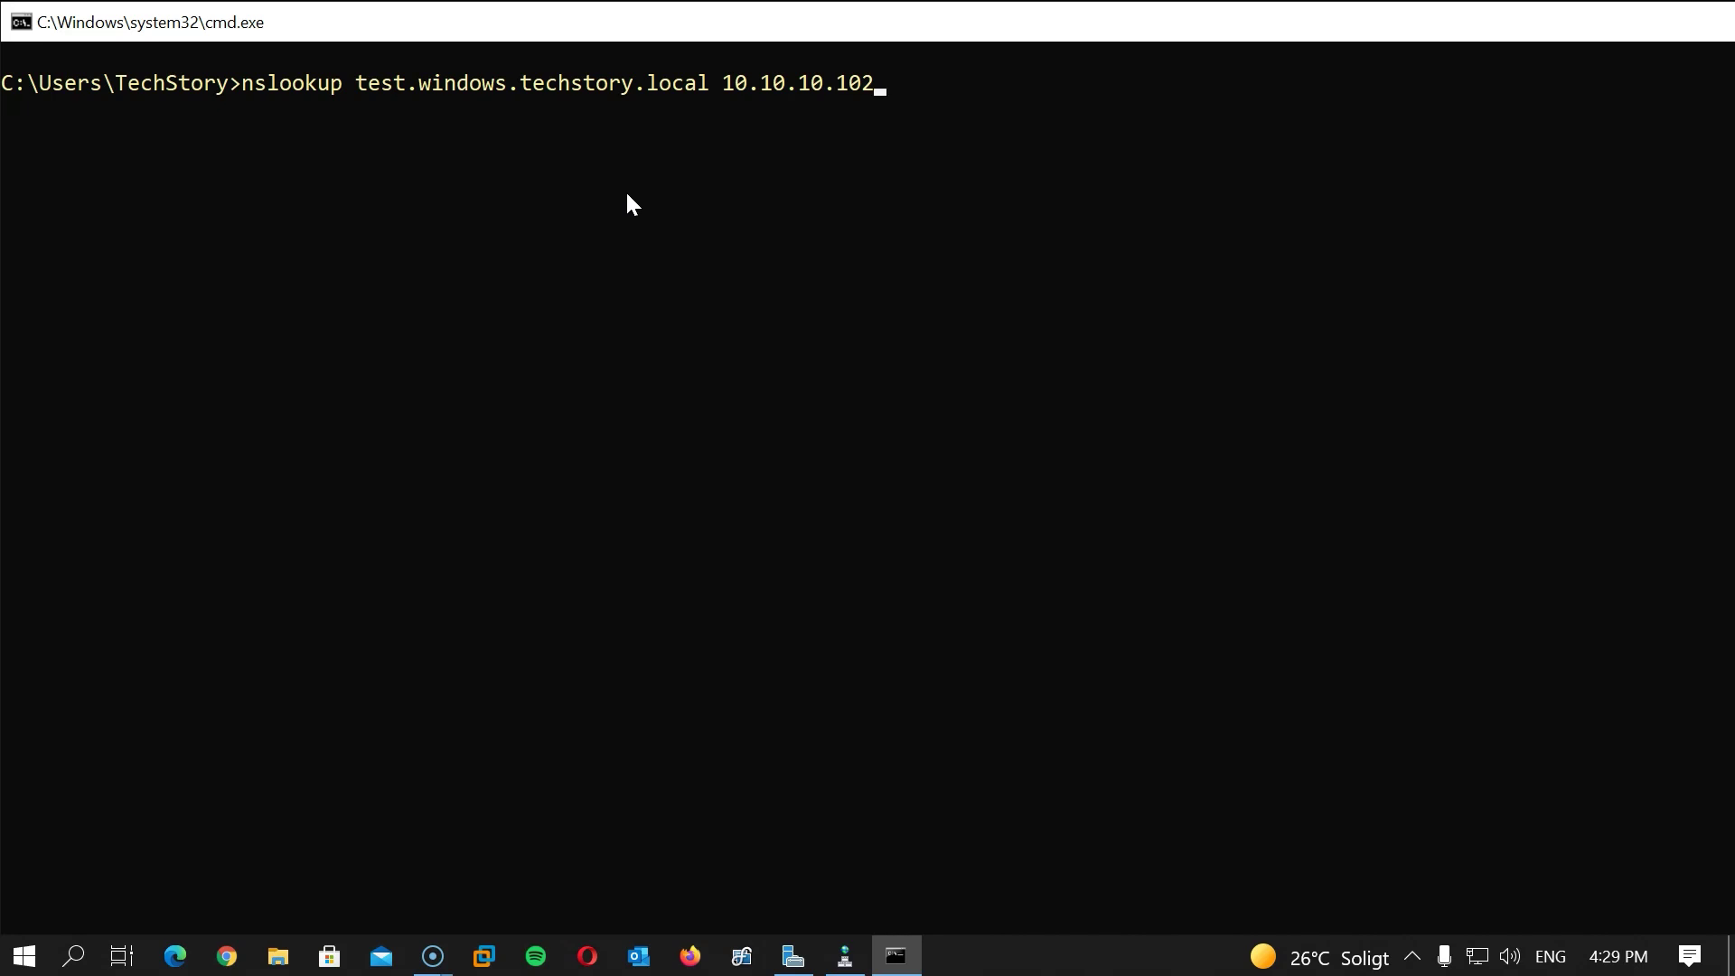
key(BackSpace)
text(1)
key(Return)
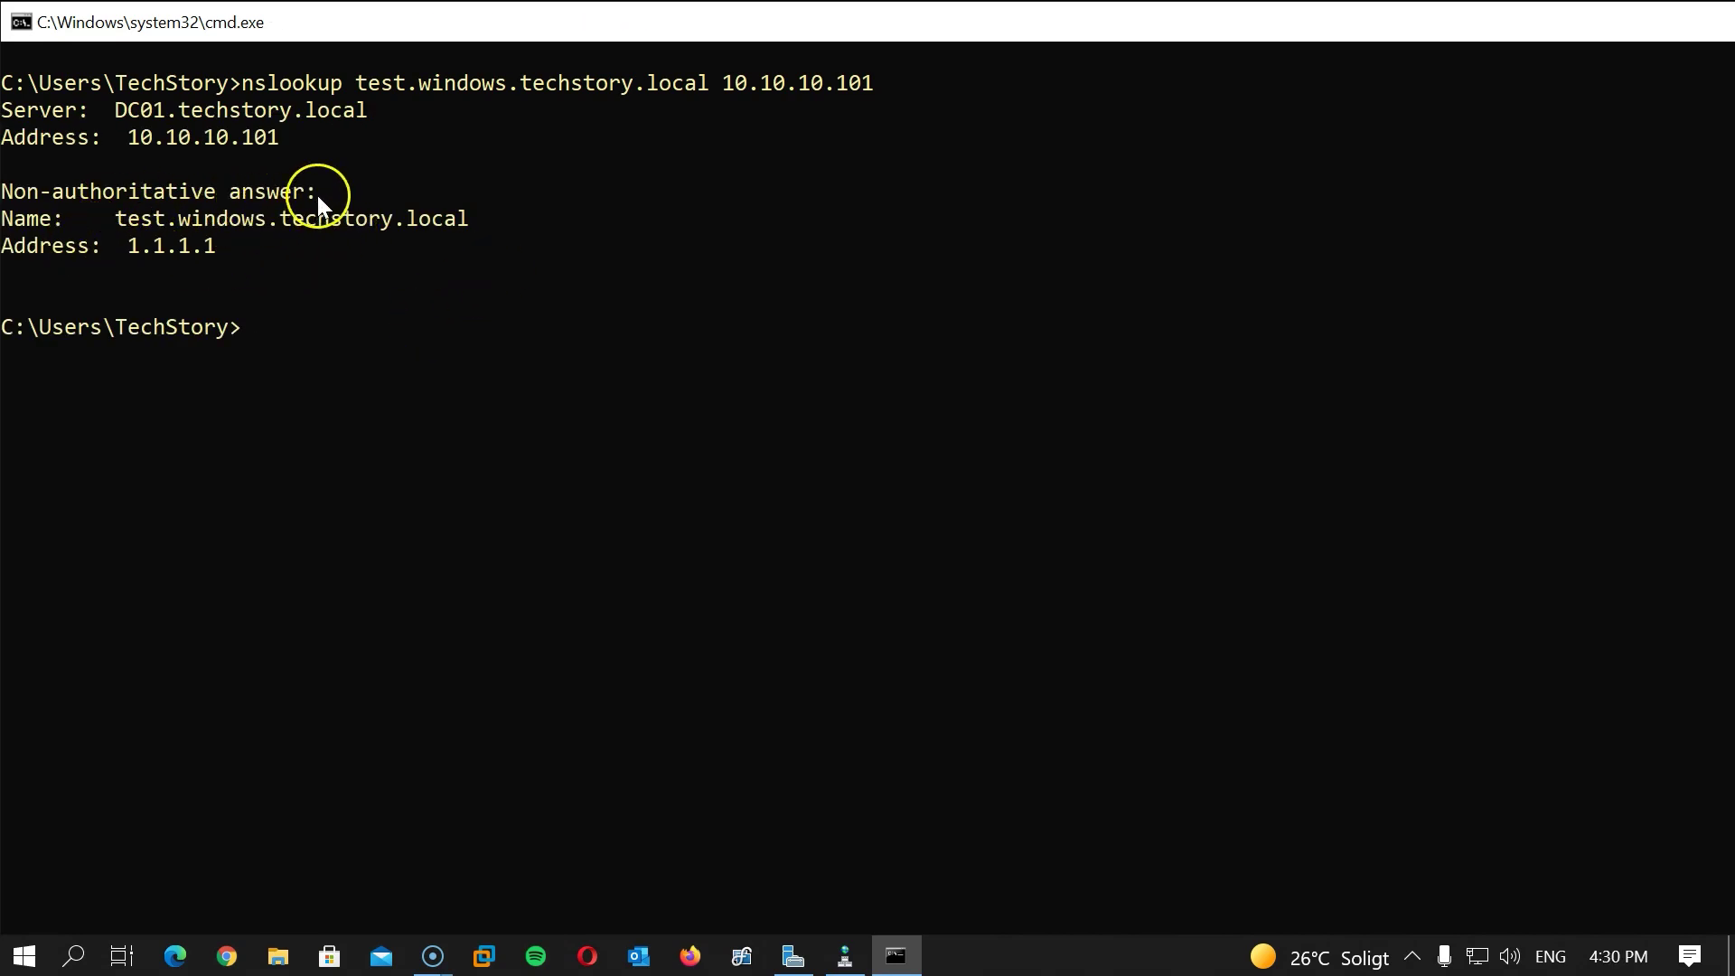
- Examine the nslookup reply from DC01: the answer type, the server address, and the resolved name and address
click(4, 192)
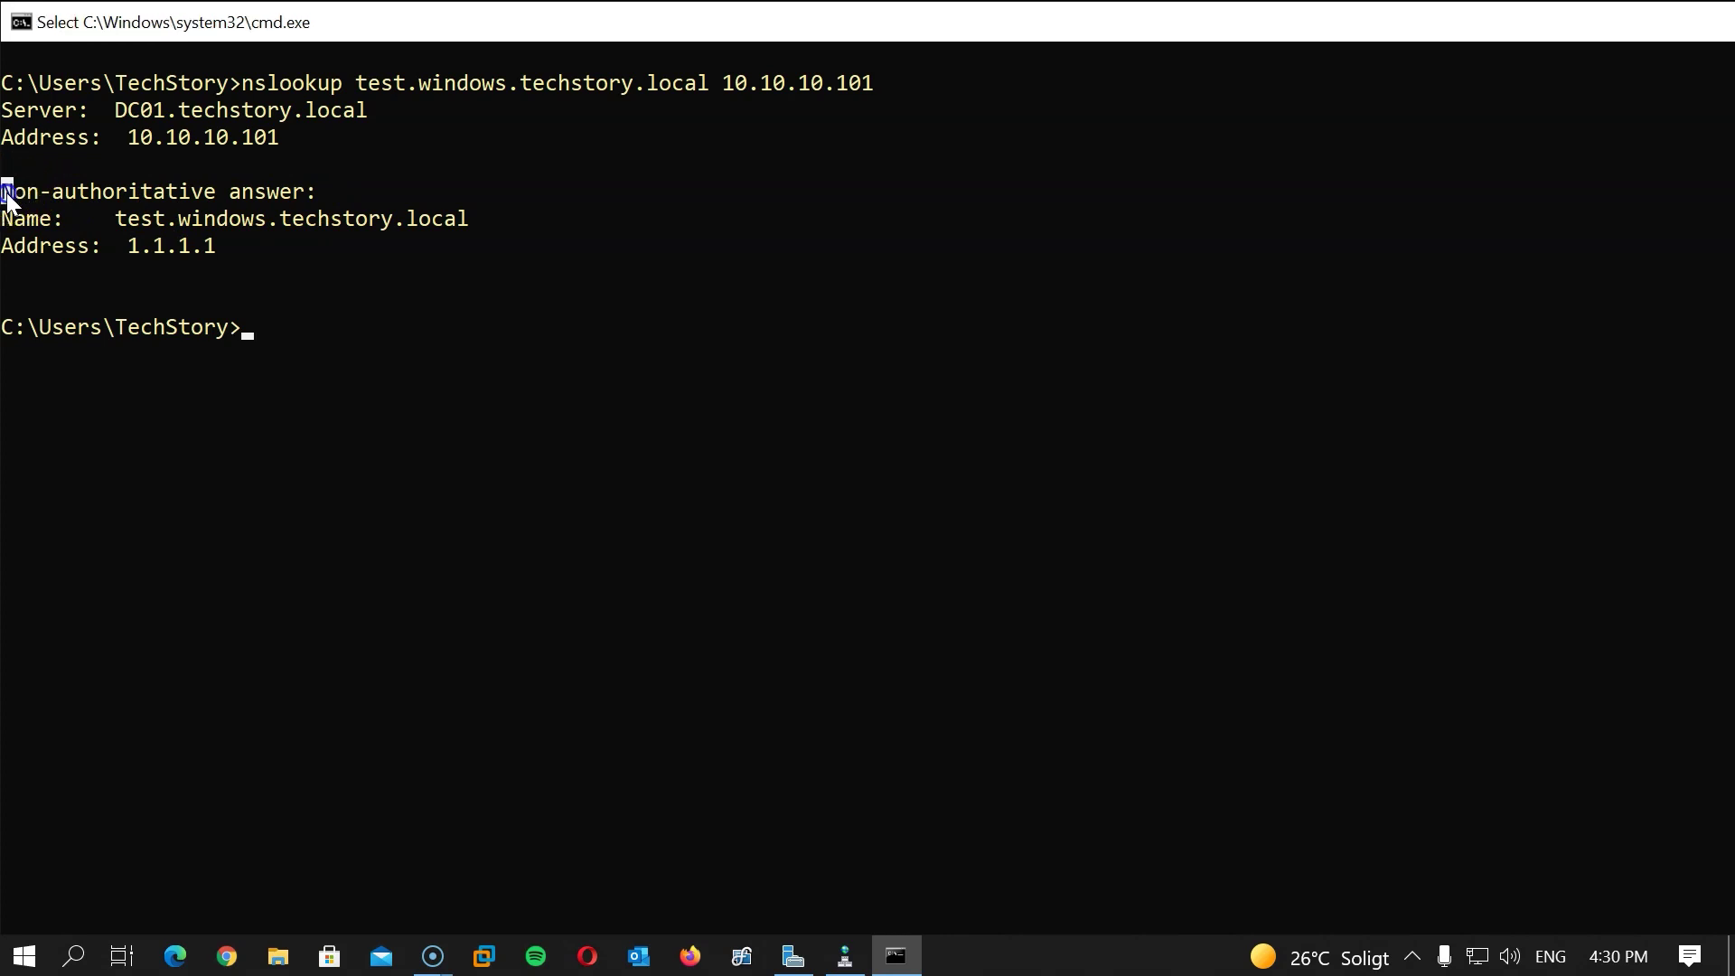
drag(92, 194, 327, 197)
click(333, 197)
drag(295, 131, 245, 137)
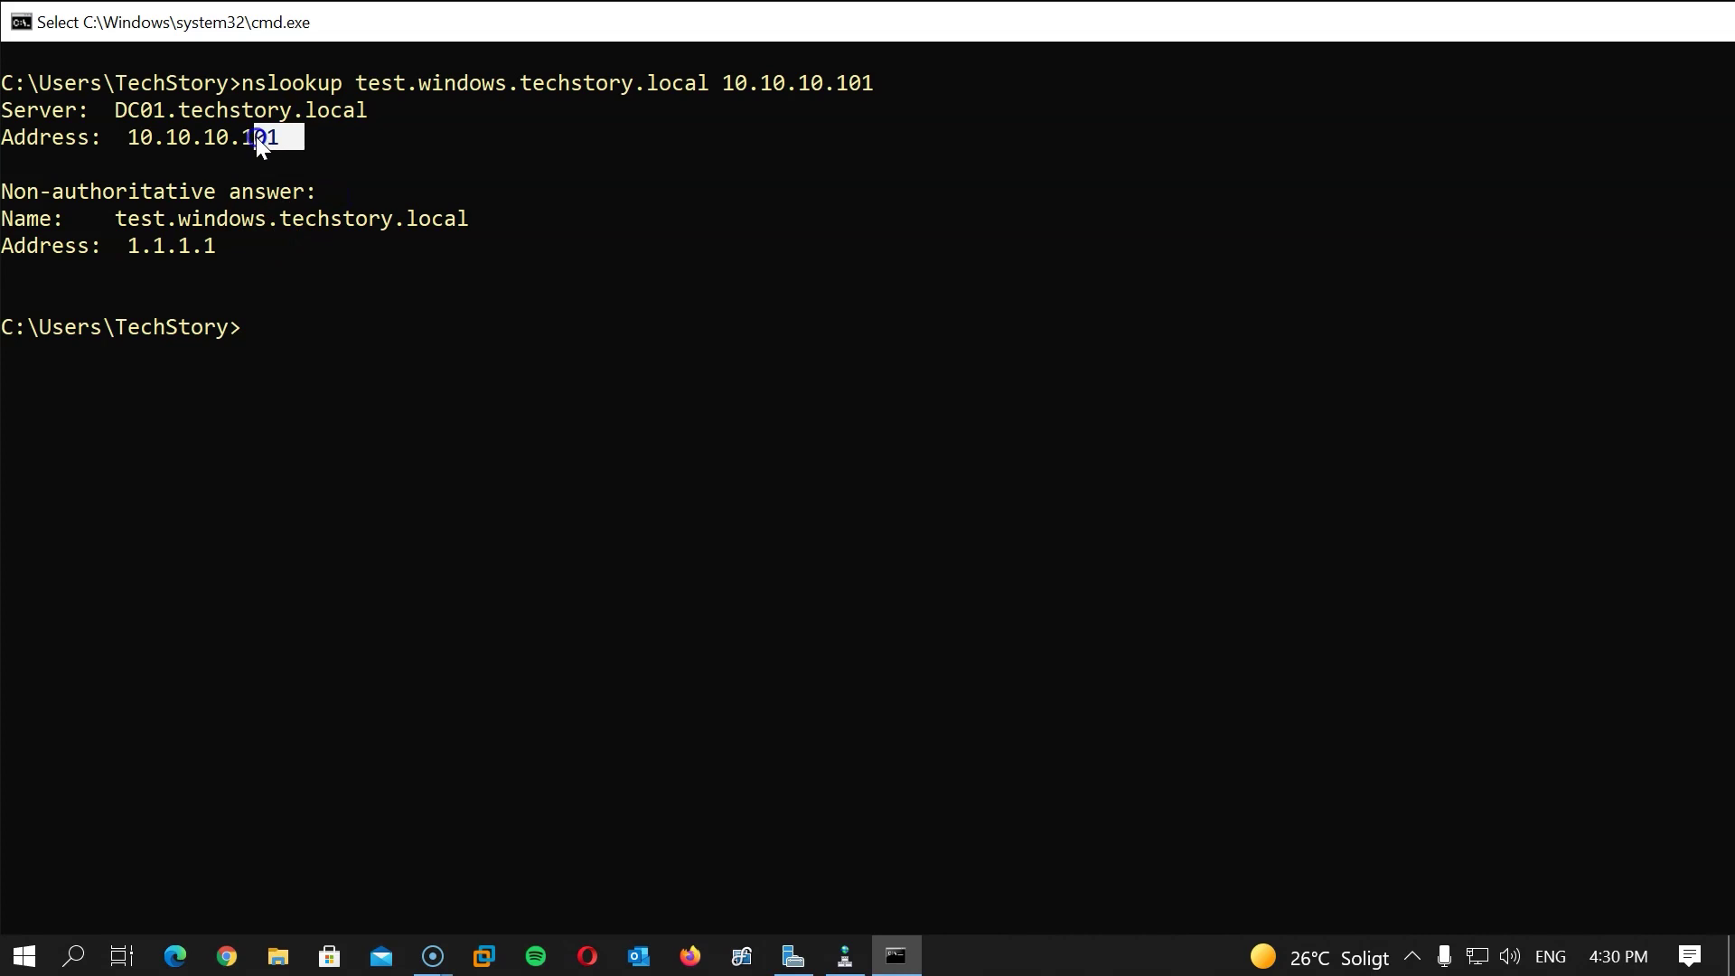
click(284, 162)
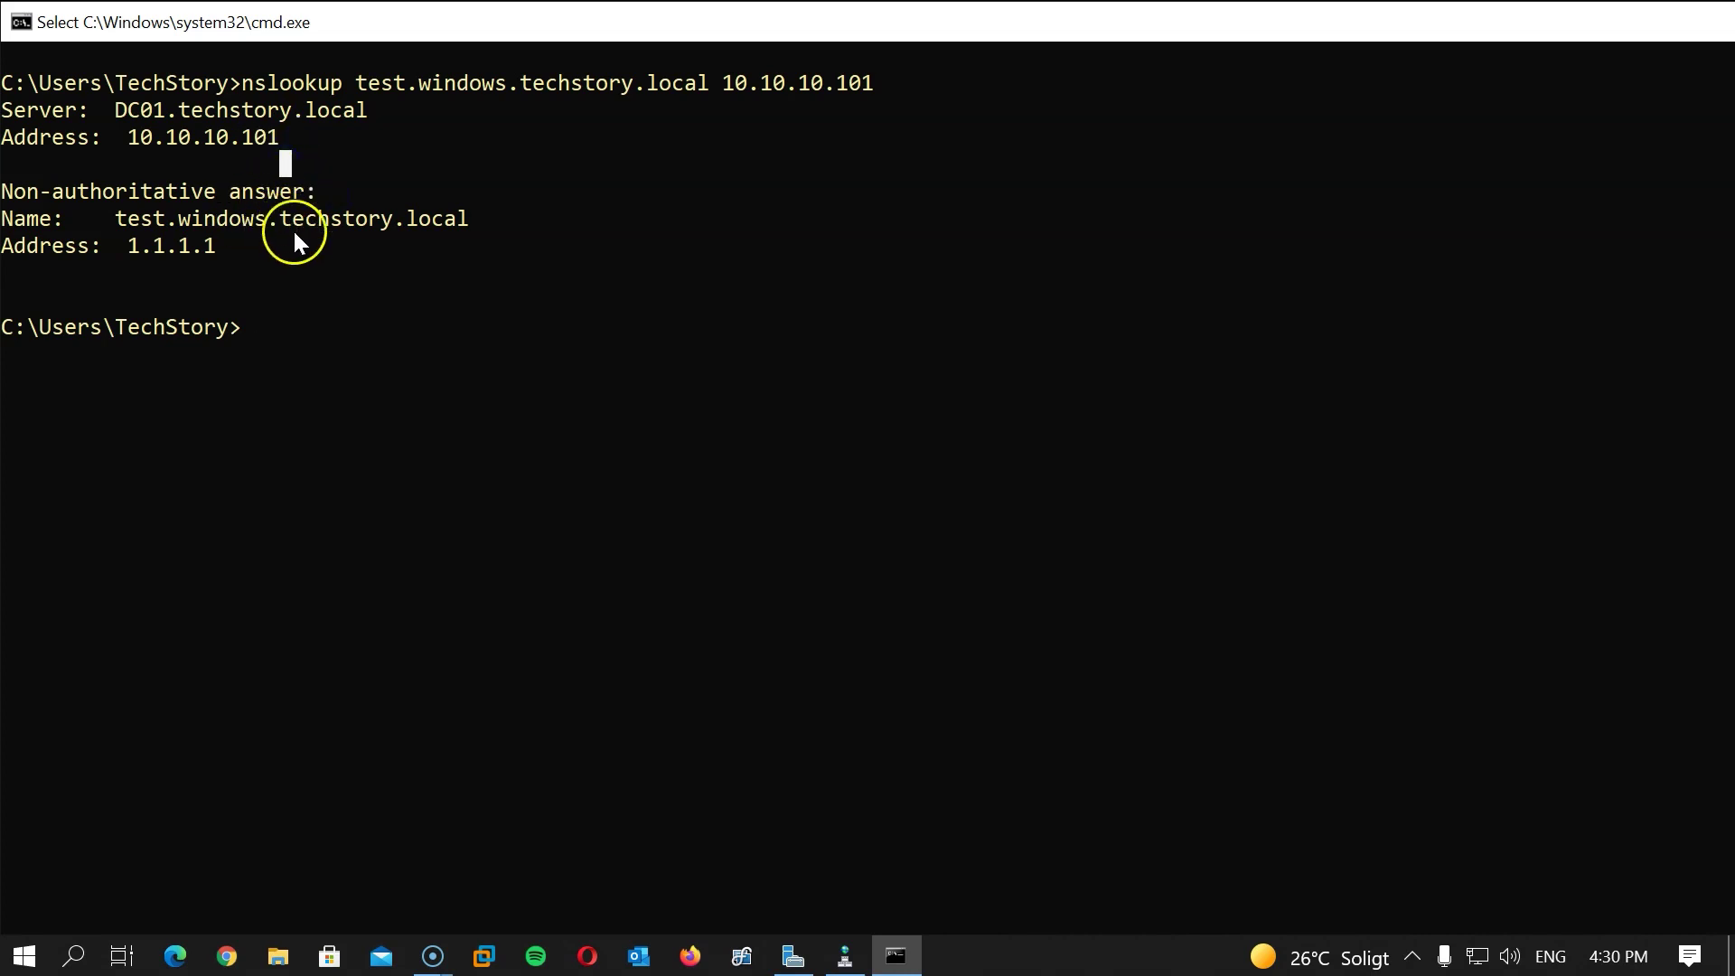
drag(502, 225, 186, 215)
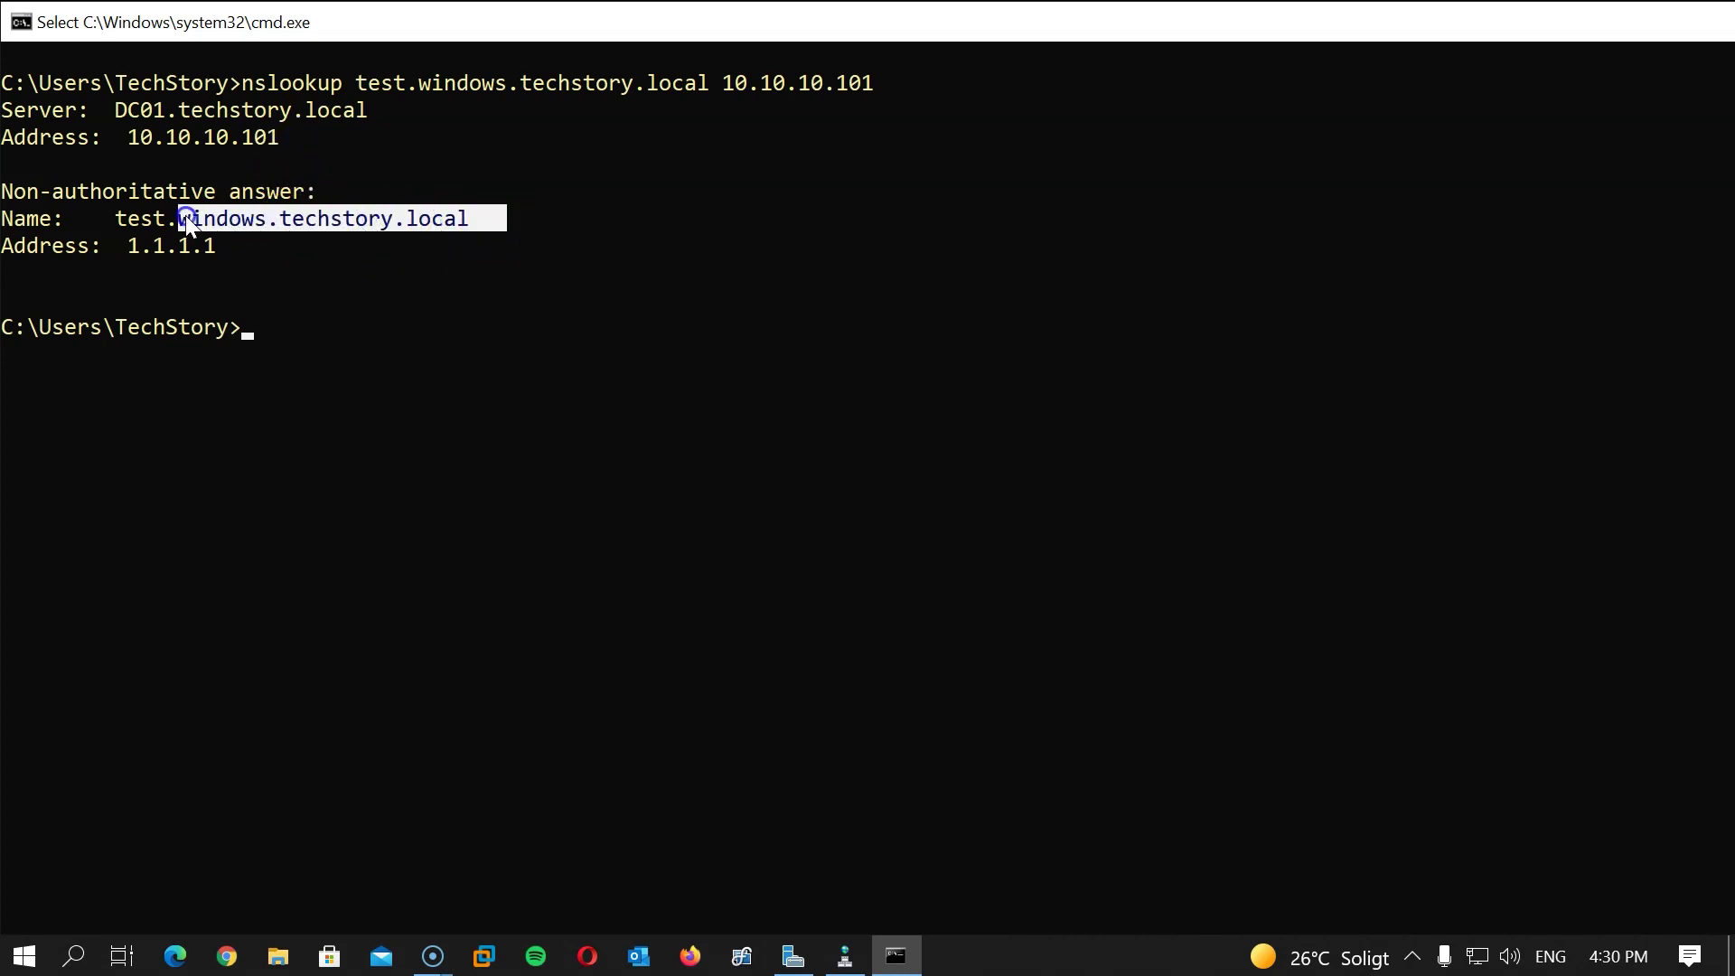
click(311, 220)
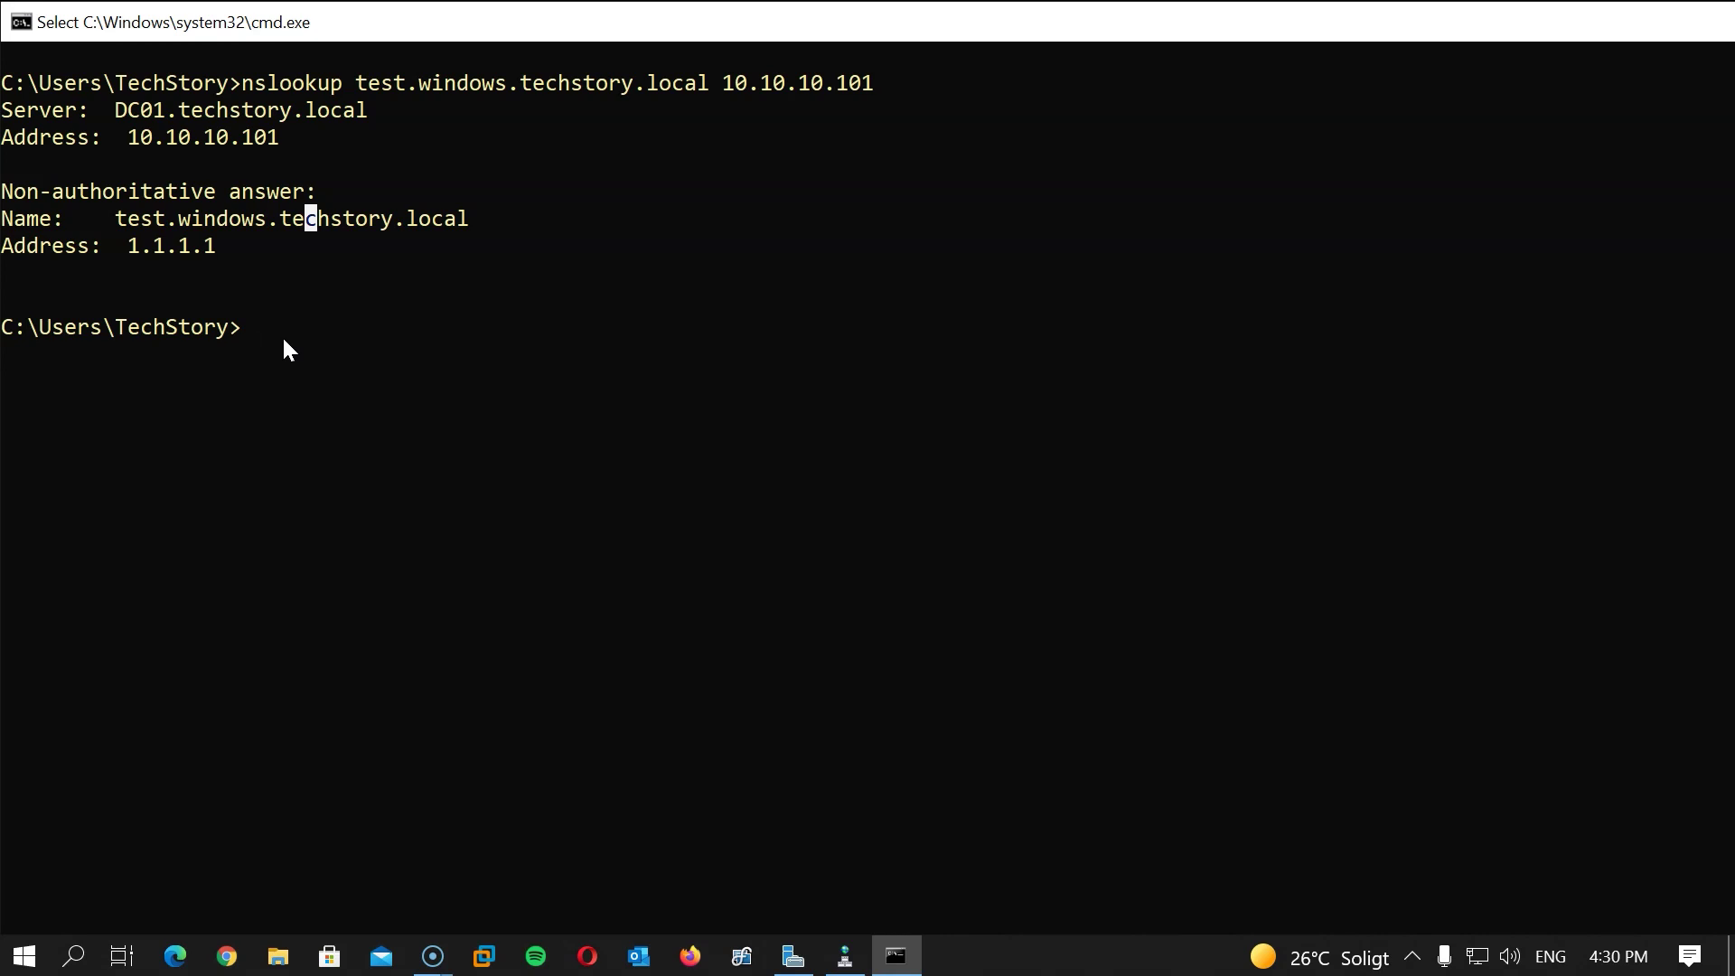
drag(96, 213, 242, 220)
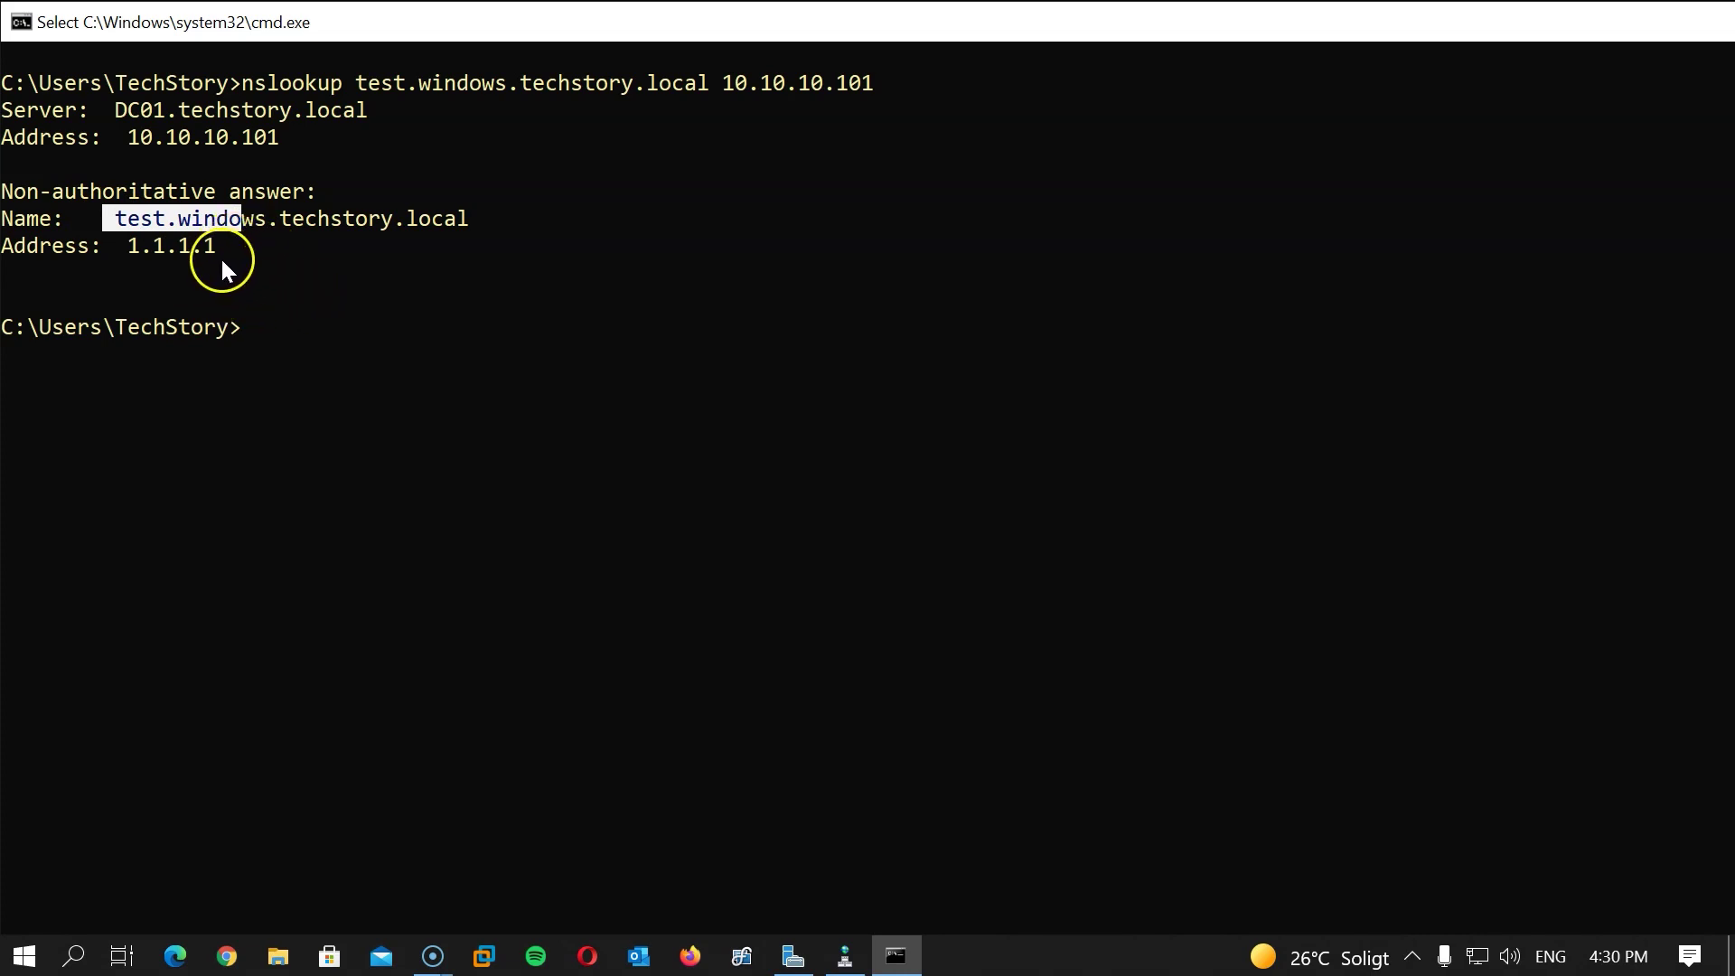
drag(253, 246, 128, 245)
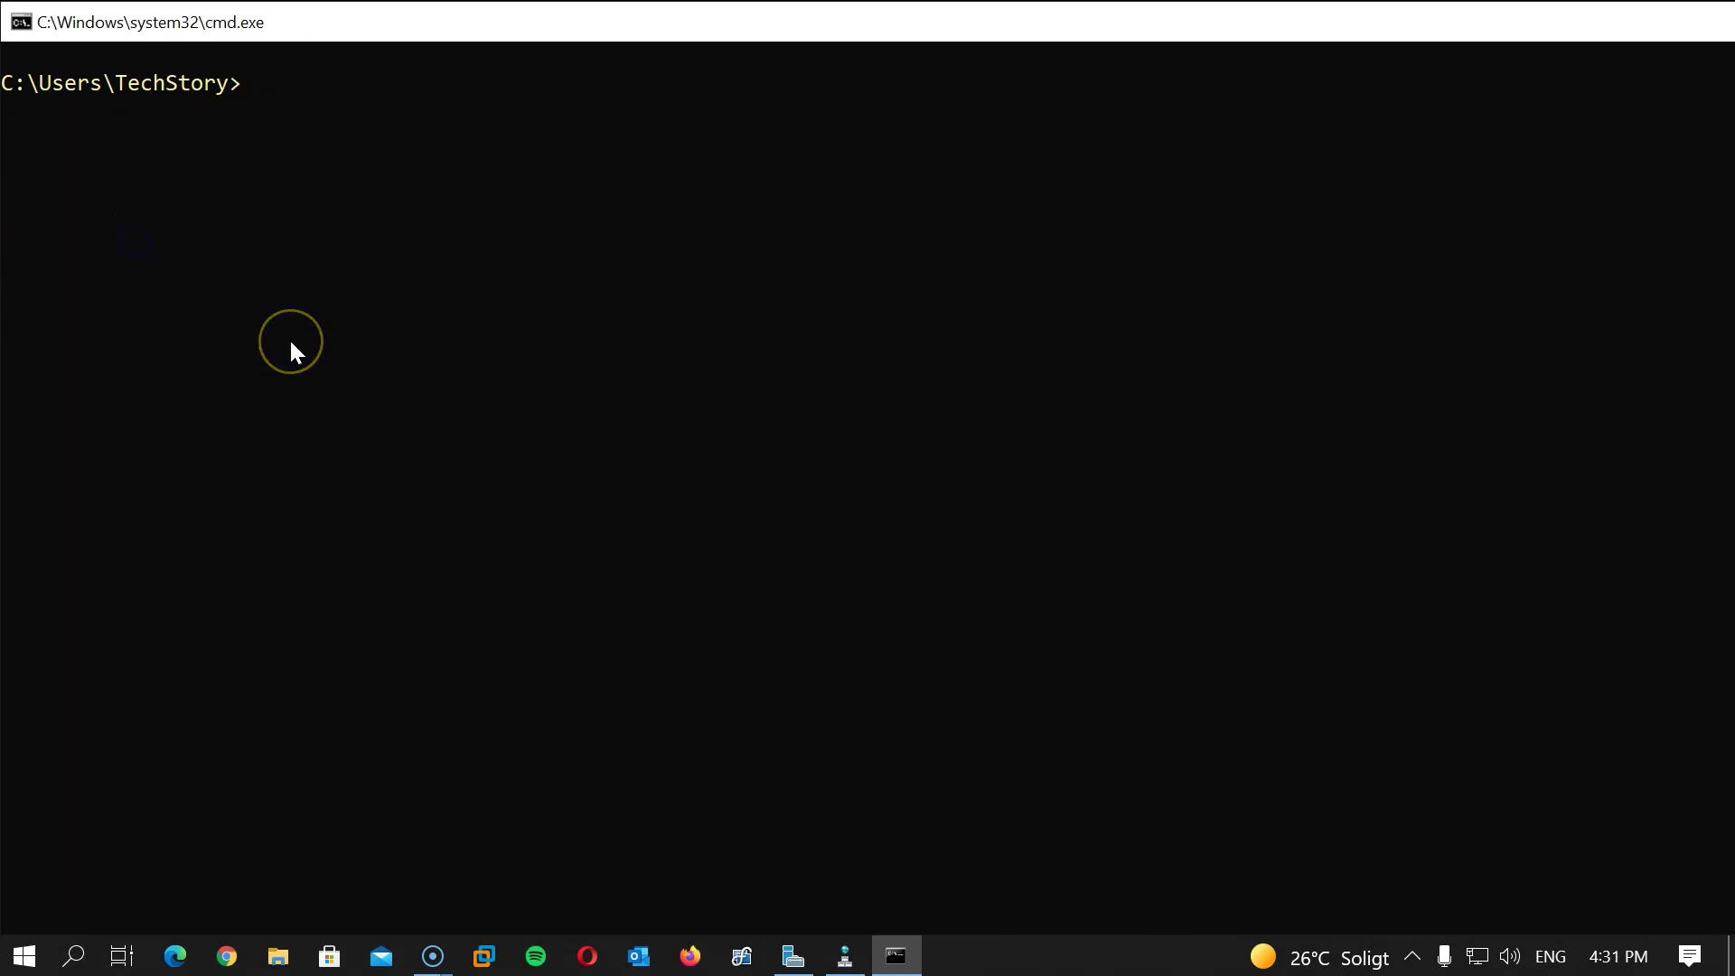